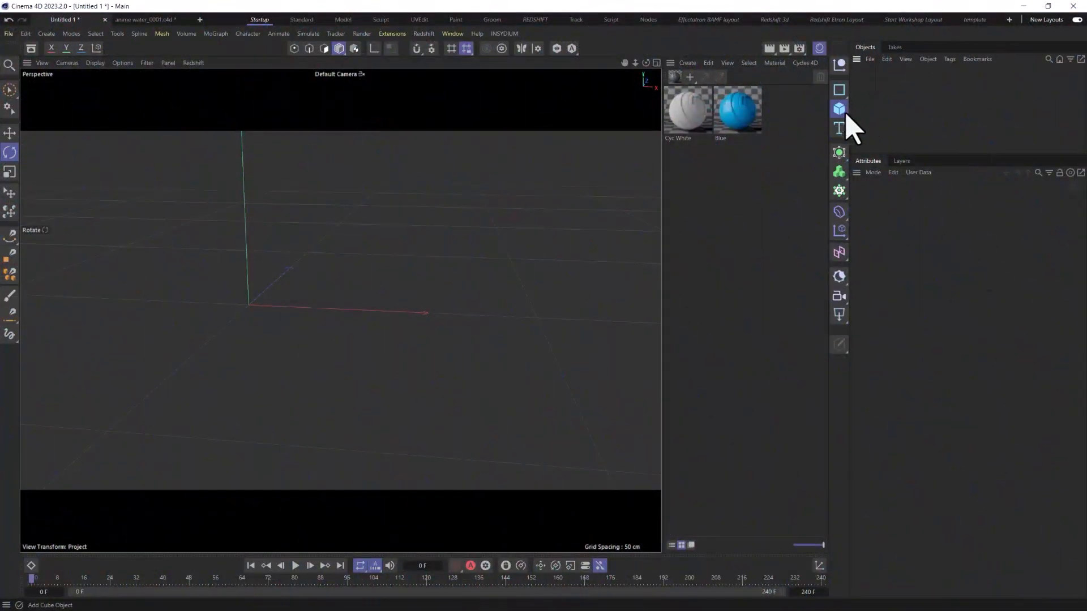
Step: Add a plane primitive to the empty scene
click(843, 110)
click(881, 146)
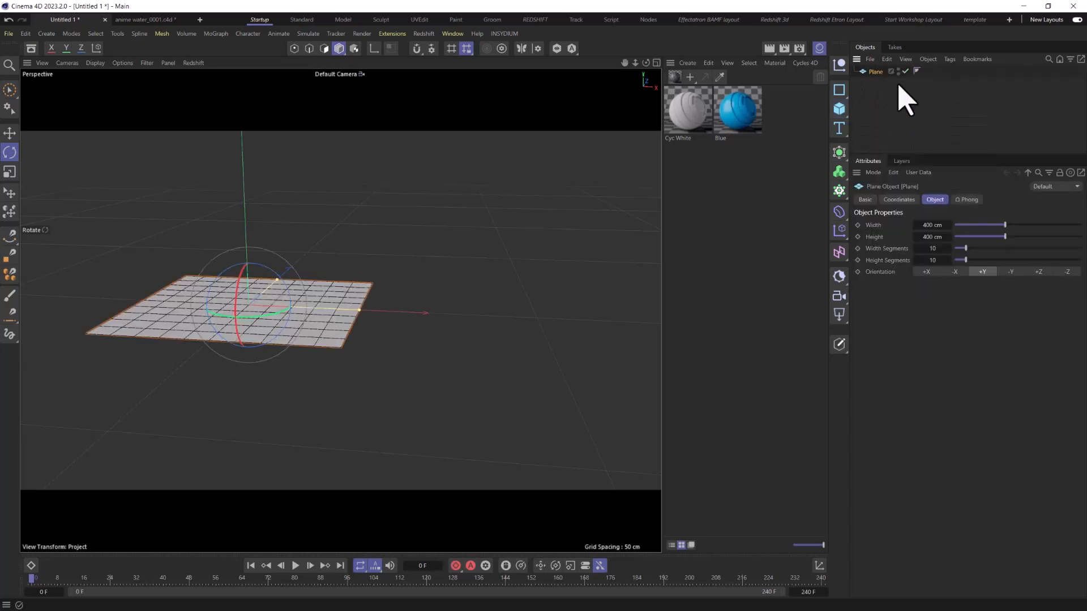
alt+middle_drag(255, 333, 406, 371)
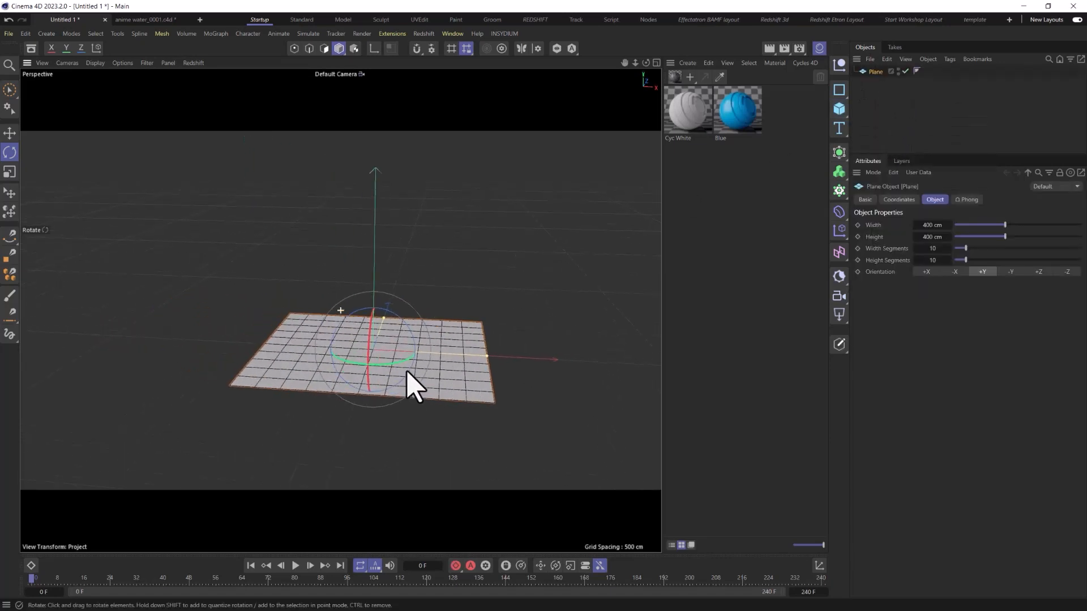
Step: Add a Redshift sun and sky rig and move it up off the centre of the plane
click(839, 276)
click(880, 74)
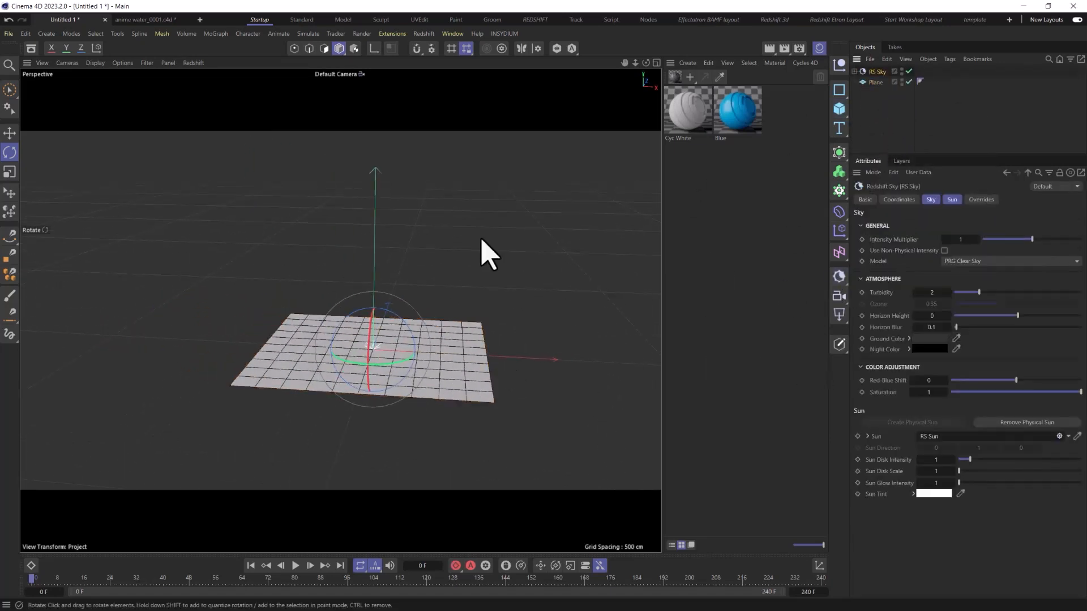
key(e)
drag(417, 310, 335, 252)
key(r)
Step: Set the plane's width and height to 1500 cm each
click(875, 83)
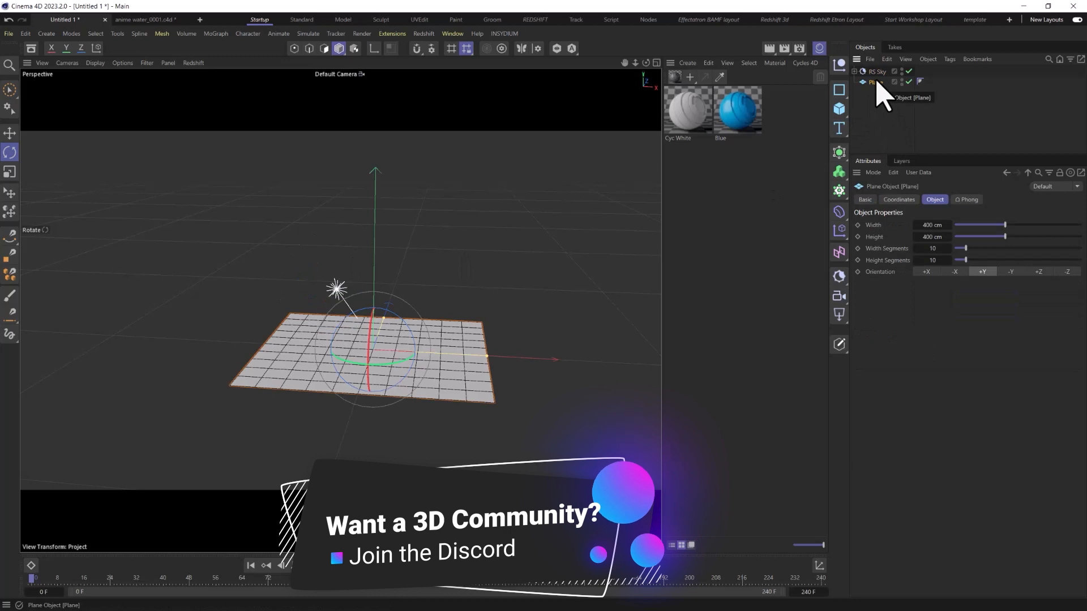
double_click(925, 229)
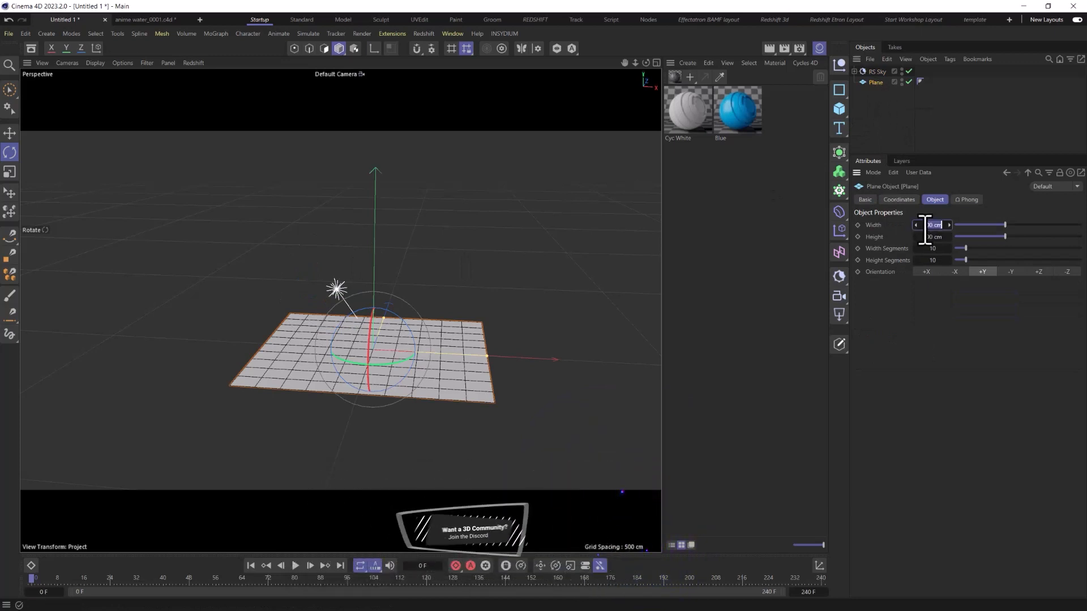
click(924, 228)
double_click(928, 227)
text(1500)
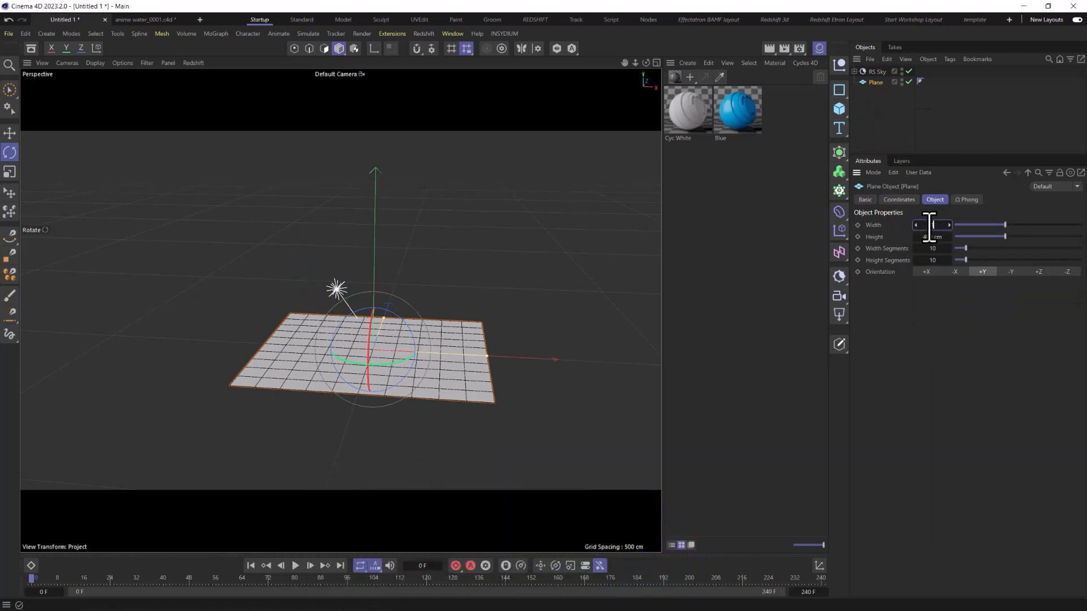
key(Tab)
text(1500)
key(Return)
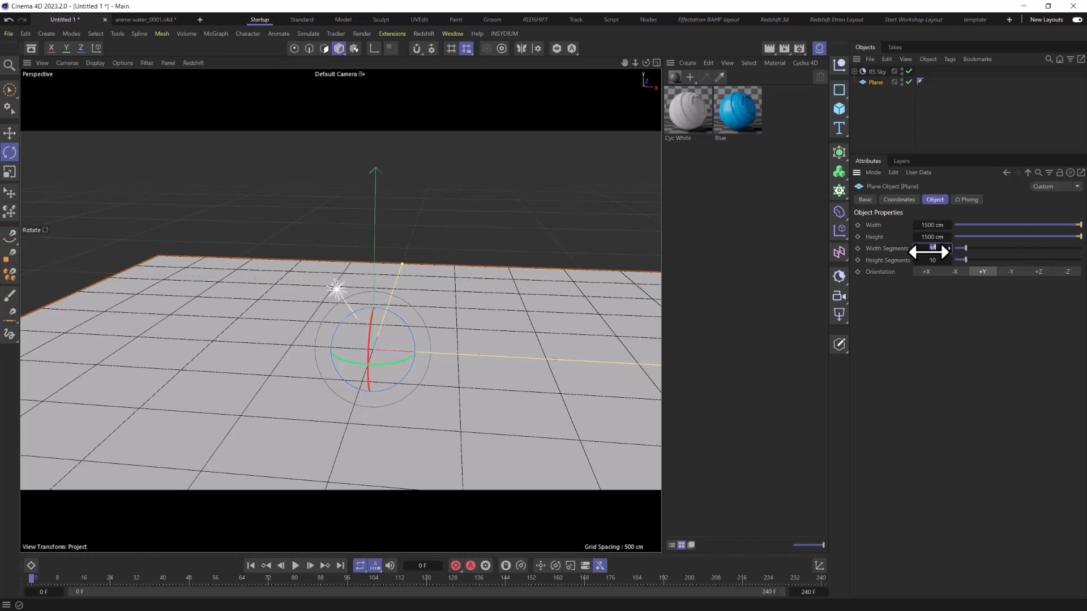
Step: Set the plane's width segments and height segments to 300 each
text(300)
key(Tab)
text(300)
key(Return)
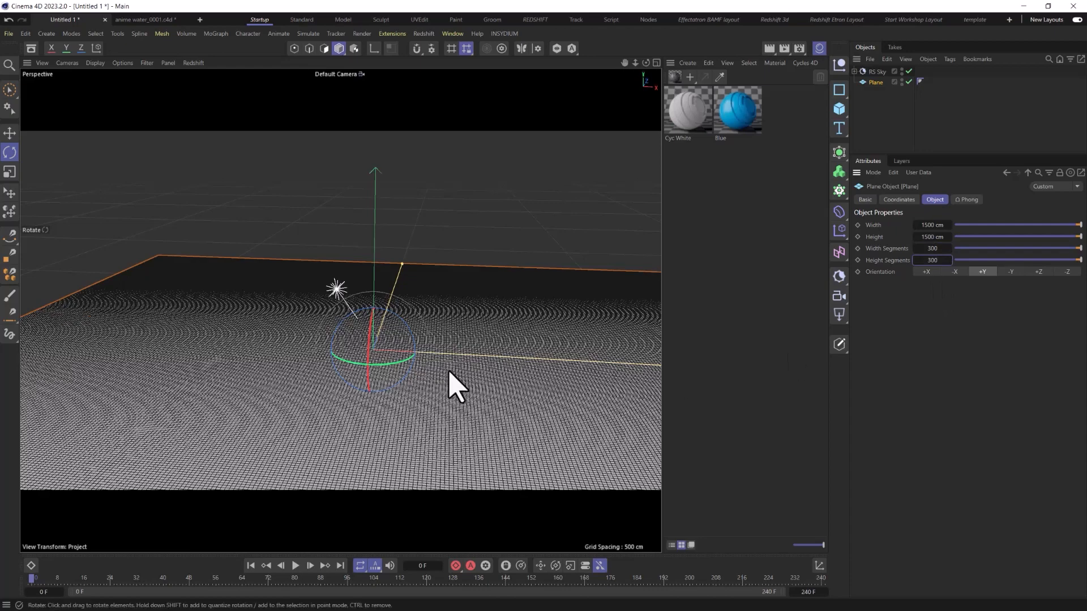
Step: Switch the viewport display to shading without wireframe lines
alt+middle_drag(449, 372, 434, 311)
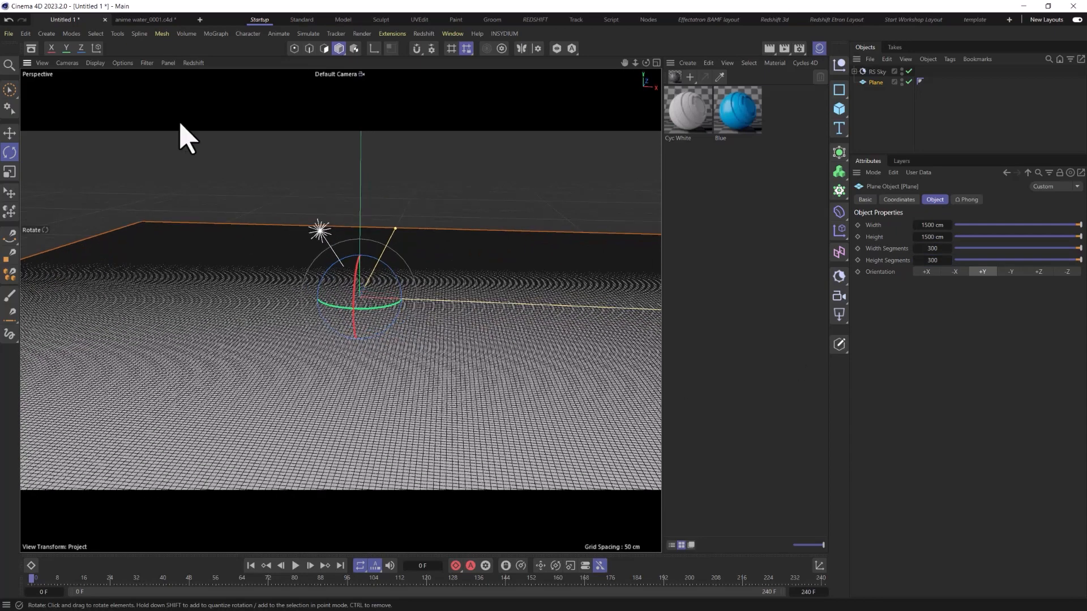
click(96, 63)
click(110, 94)
mouse_move(328, 297)
alt+mouse_down()
mouse_move(355, 346)
mouse_move(335, 335)
alt+mouse_up()
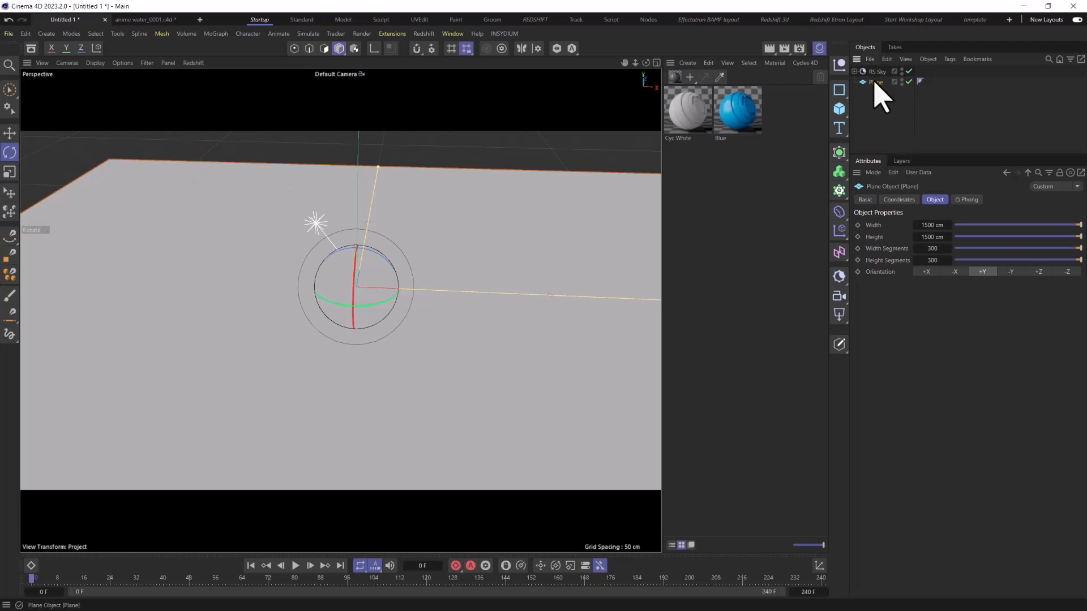
Step: Make the plane editable and paint a looping vertex map stroke across it with the Paint Tool
click(8, 298)
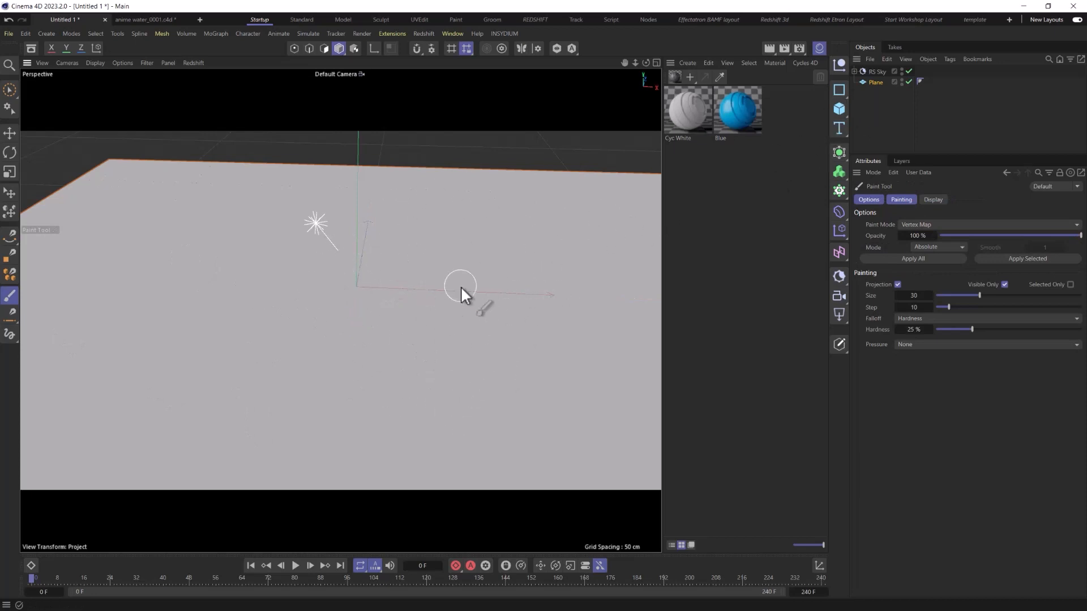
click(875, 83)
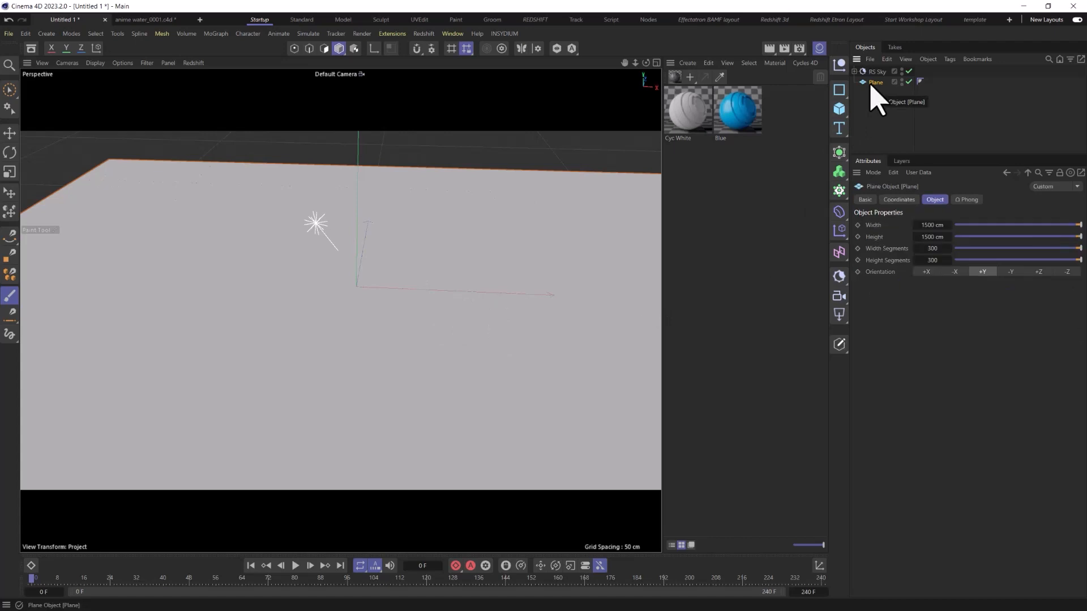
key(c)
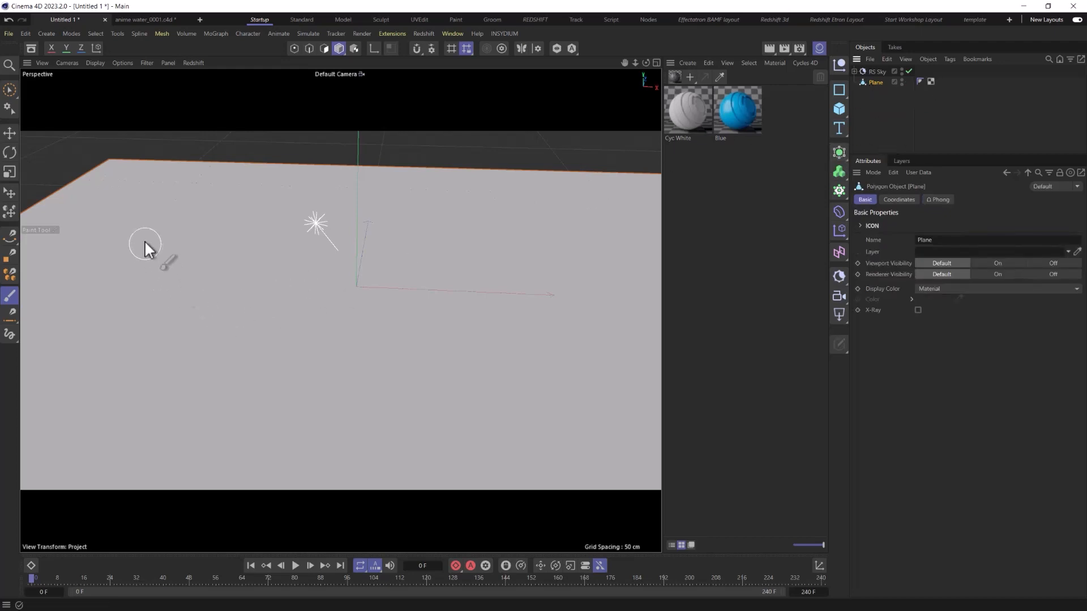
mouse_move(146, 243)
mouse_down()
mouse_move(419, 407)
mouse_move(562, 262)
mouse_move(382, 318)
mouse_move(107, 305)
mouse_move(222, 263)
mouse_up()
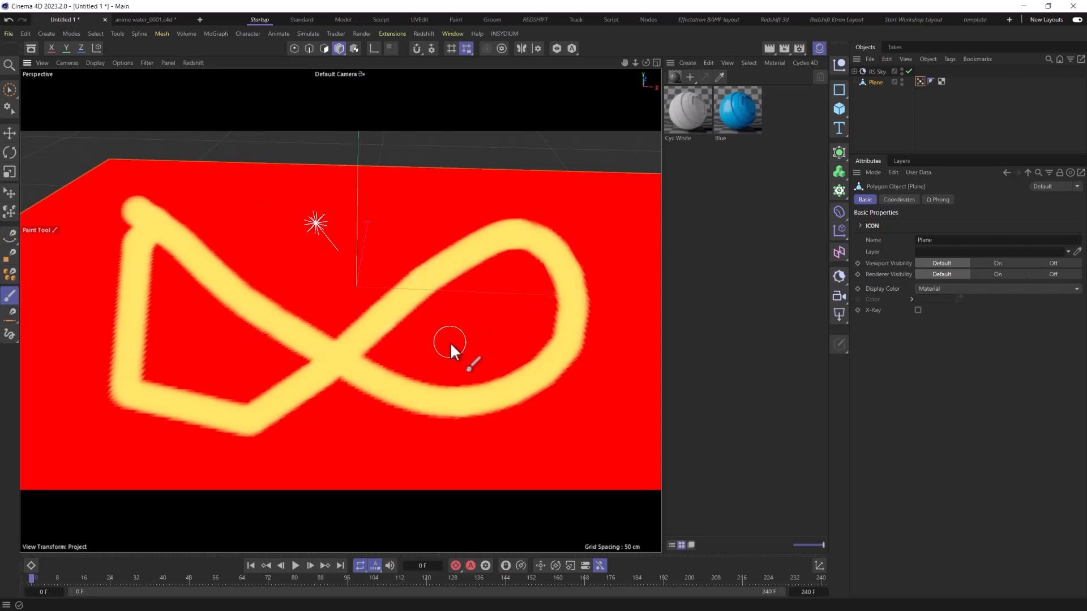
Step: Inspect the painted stroke's edges, try a Subdivision Surface on the plane, and undo back to the parametric plane
scroll(121, 371, up, 1)
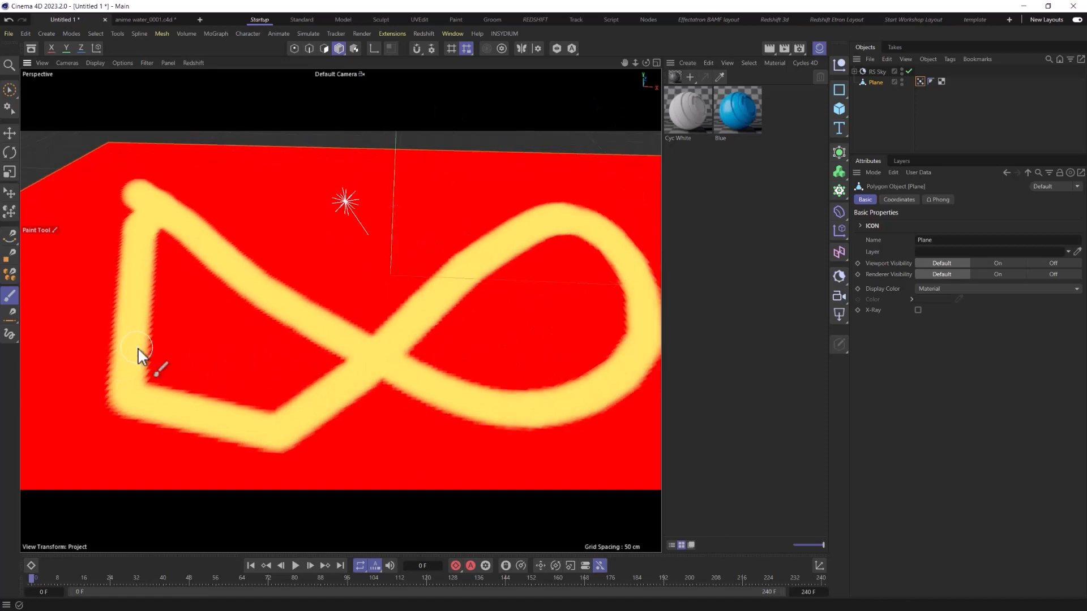
scroll(140, 350, up, 8)
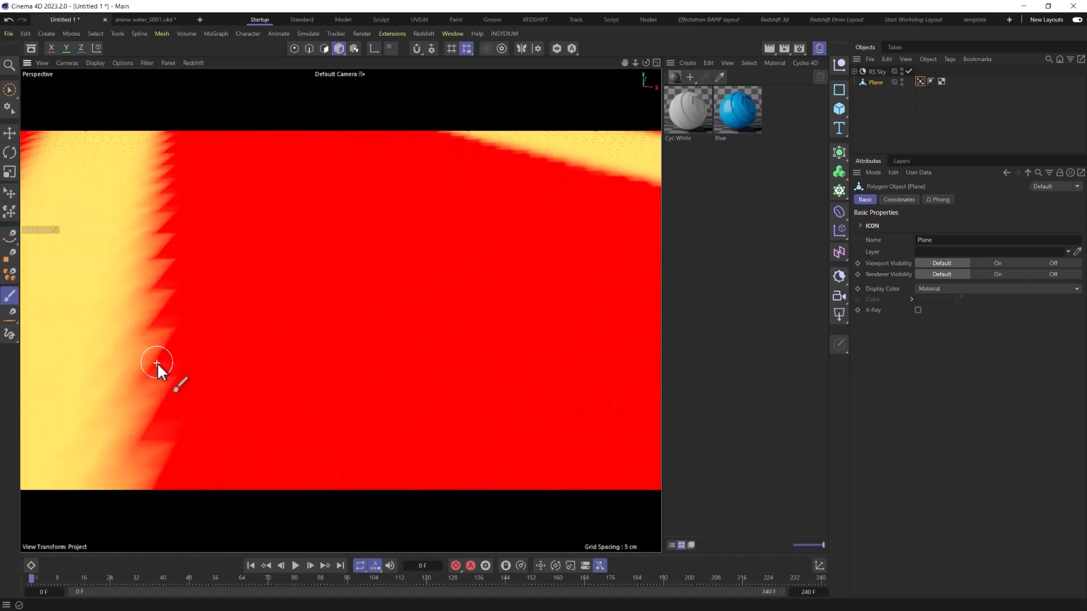
scroll(157, 363, up, 1)
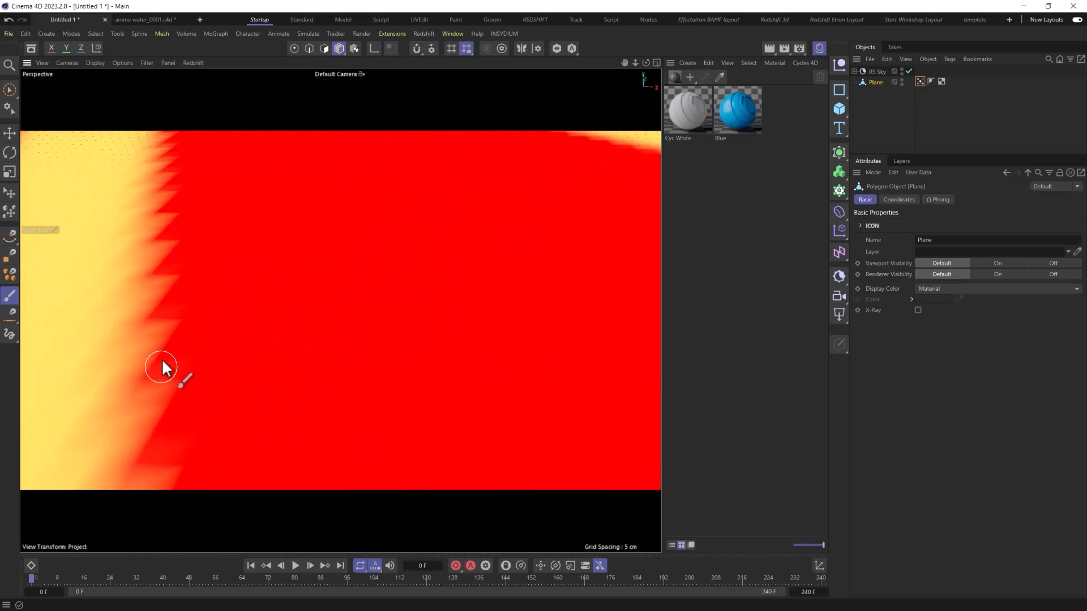
scroll(155, 328, down, 6)
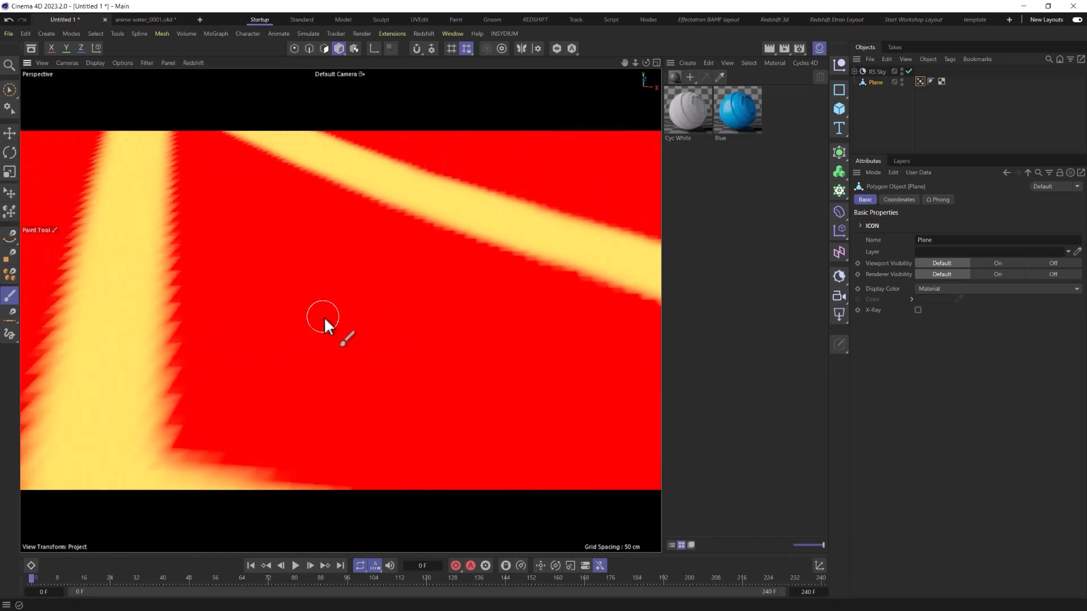
scroll(440, 307, down, 1)
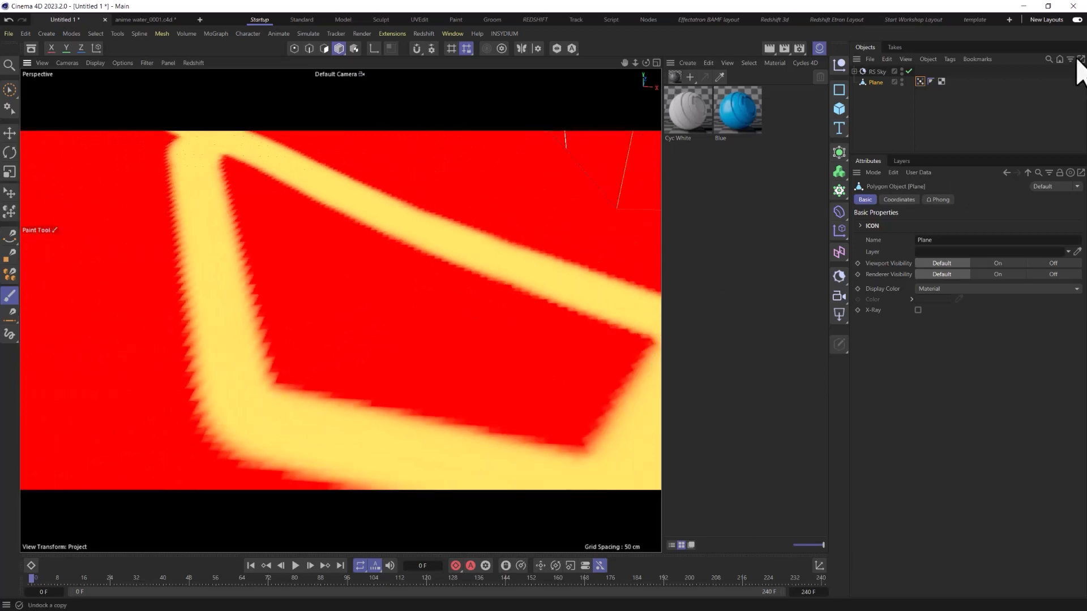
alt+click(836, 153)
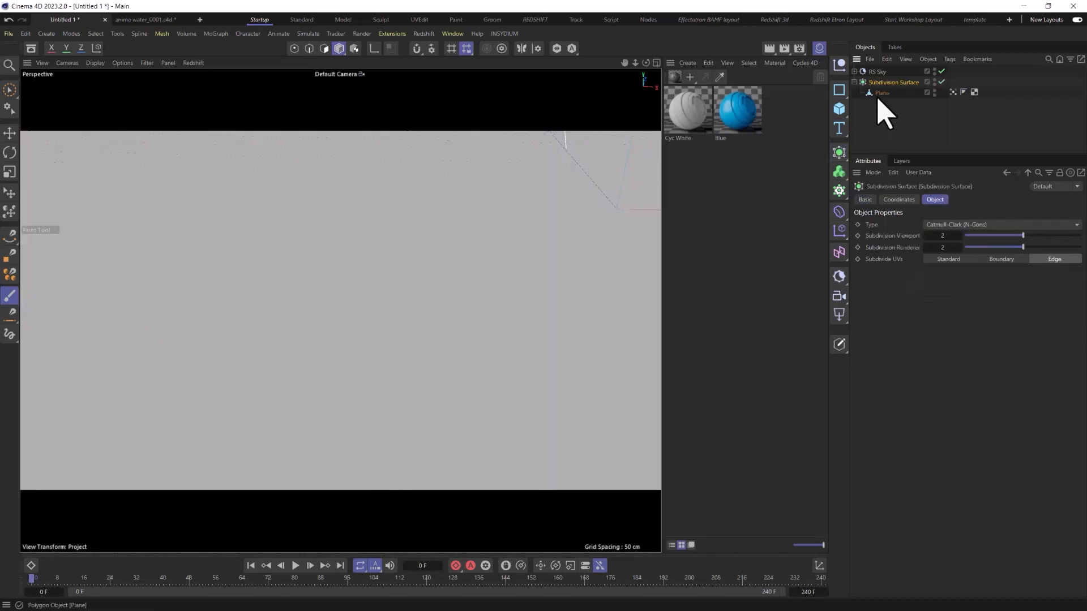
key(ctrl+z)
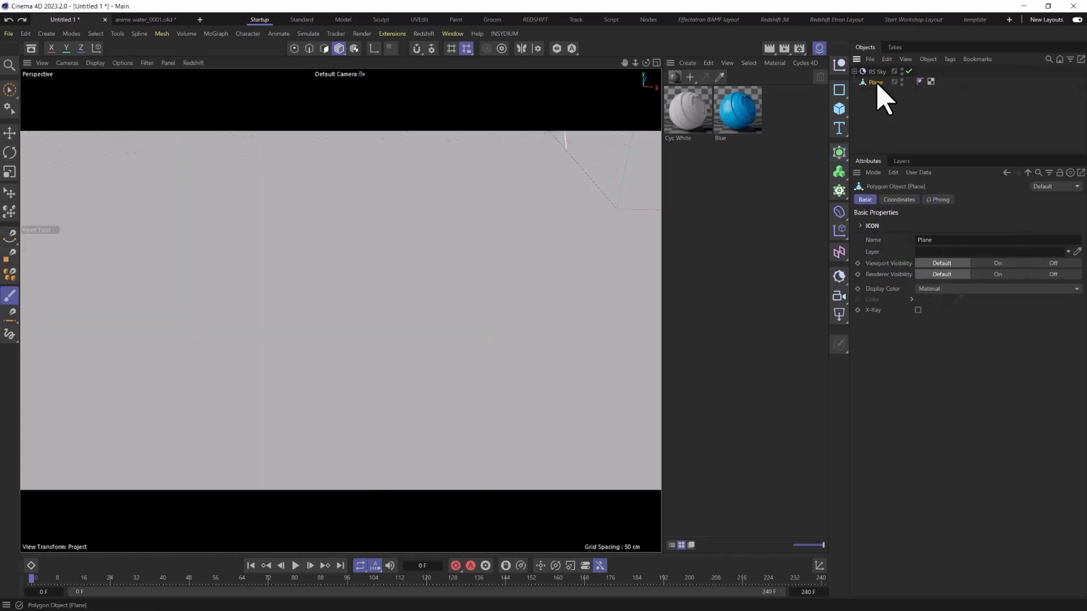
Step: Set the plane's width segments and height segments to 1000 each
double_click(932, 248)
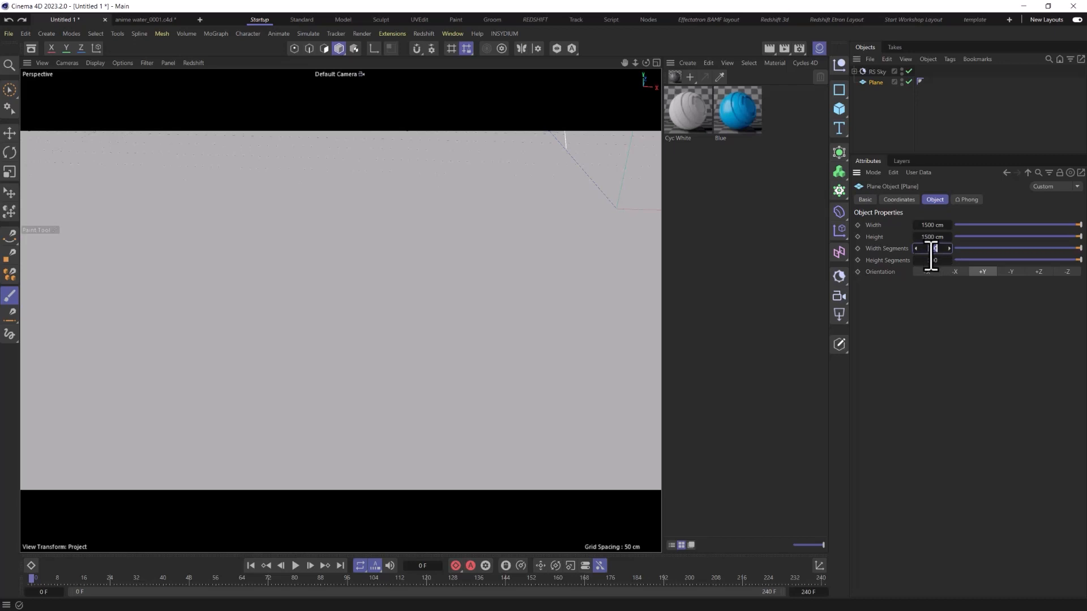
text(1111)
key(Tab)
text(1111)
key(Return)
Step: Make the dense plane editable, paint a zigzag vertex map stroke on it, and undo back to the parametric plane
key(c)
mouse_move(178, 204)
mouse_down()
mouse_move(331, 359)
mouse_move(534, 393)
mouse_up()
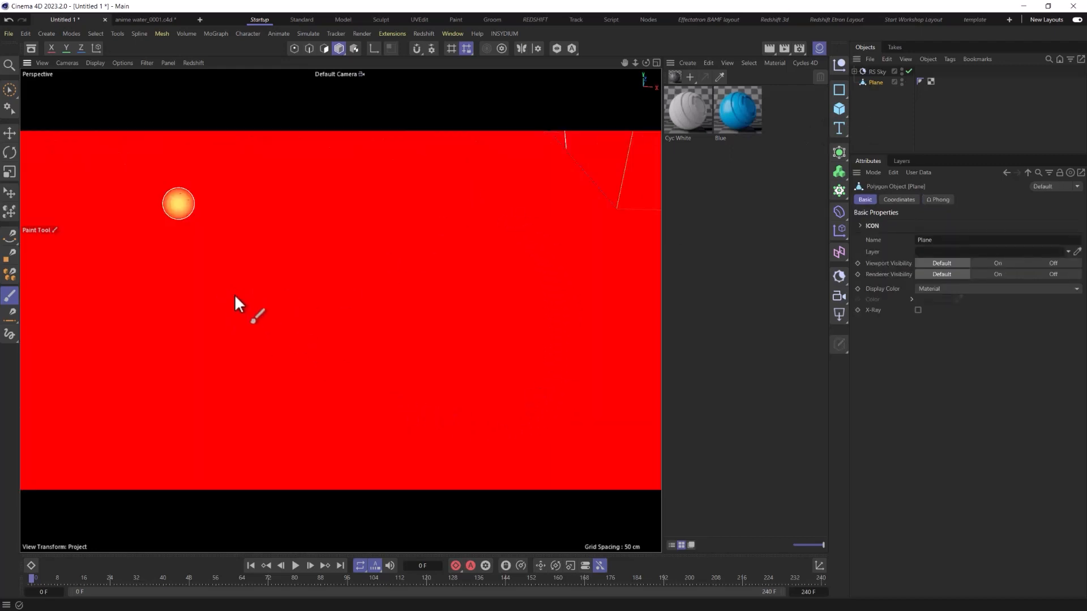
drag(179, 204, 383, 389)
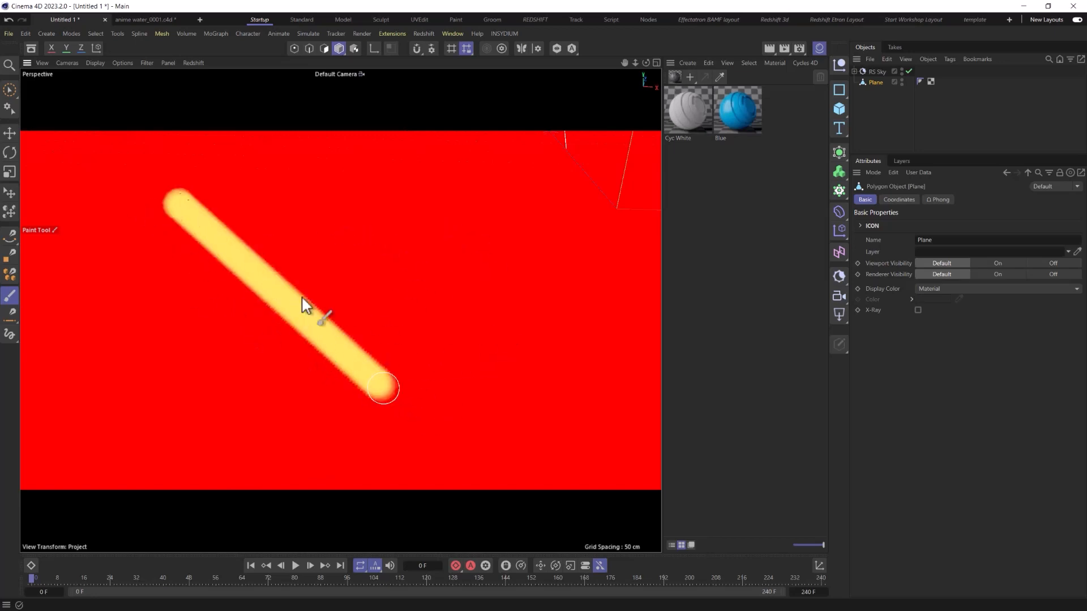
drag(383, 388, 483, 194)
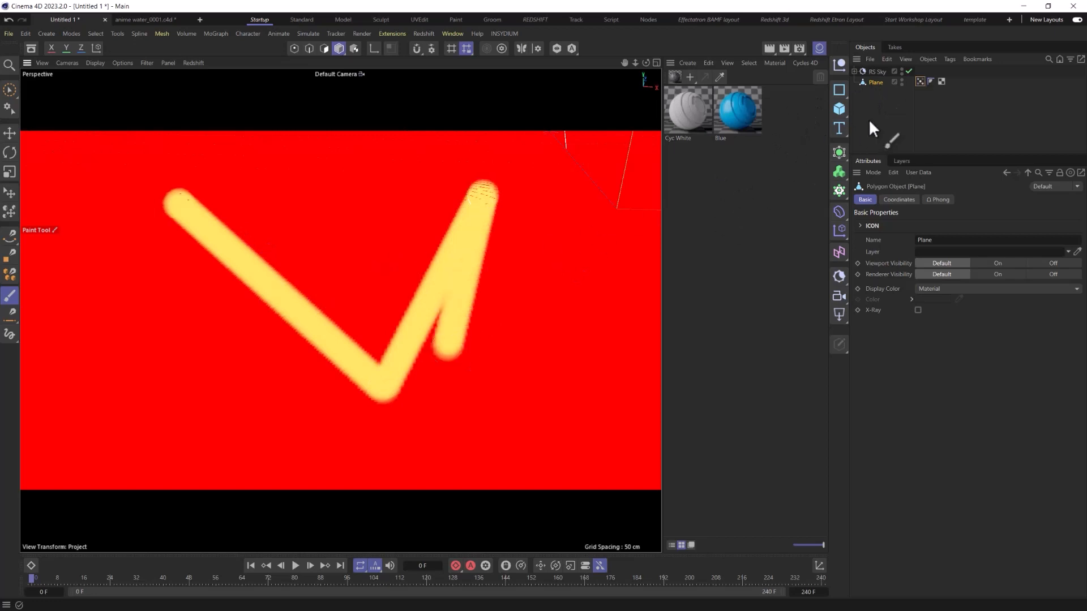
key(ctrl+z)
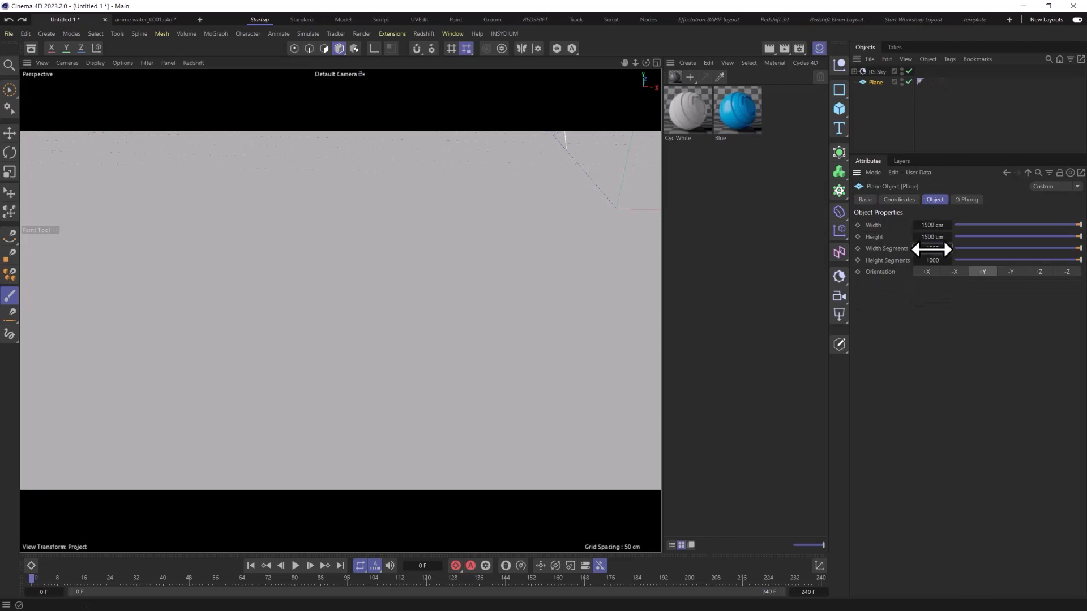
Step: Return the plane's width segments and height segments to 300 each
click(932, 253)
text(300)
key(Tab)
text(300)
scroll(400, 333, down, 5)
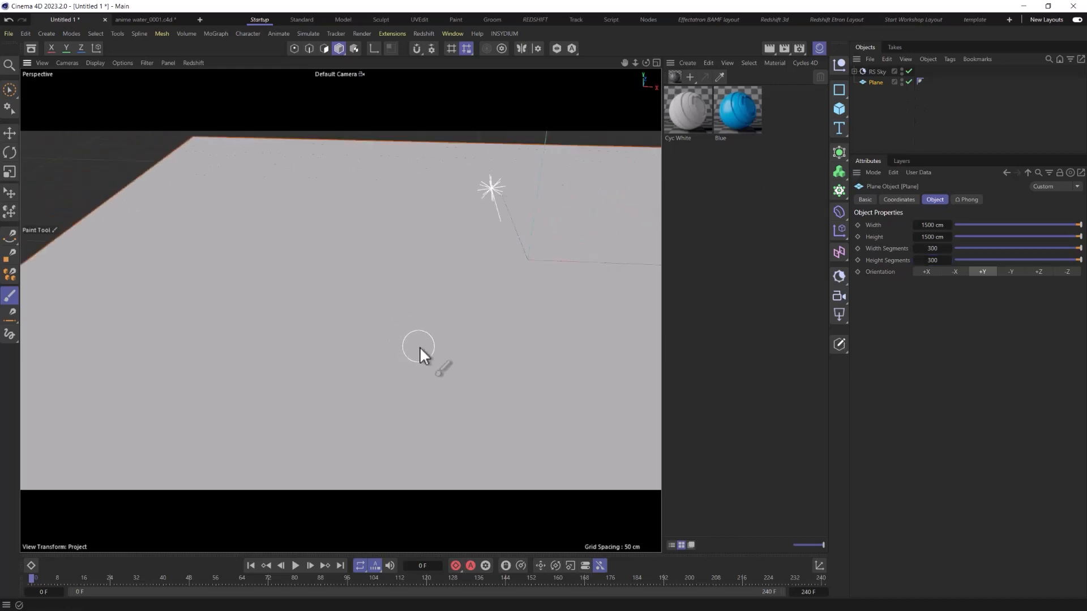
alt+middle_drag(438, 341, 298, 315)
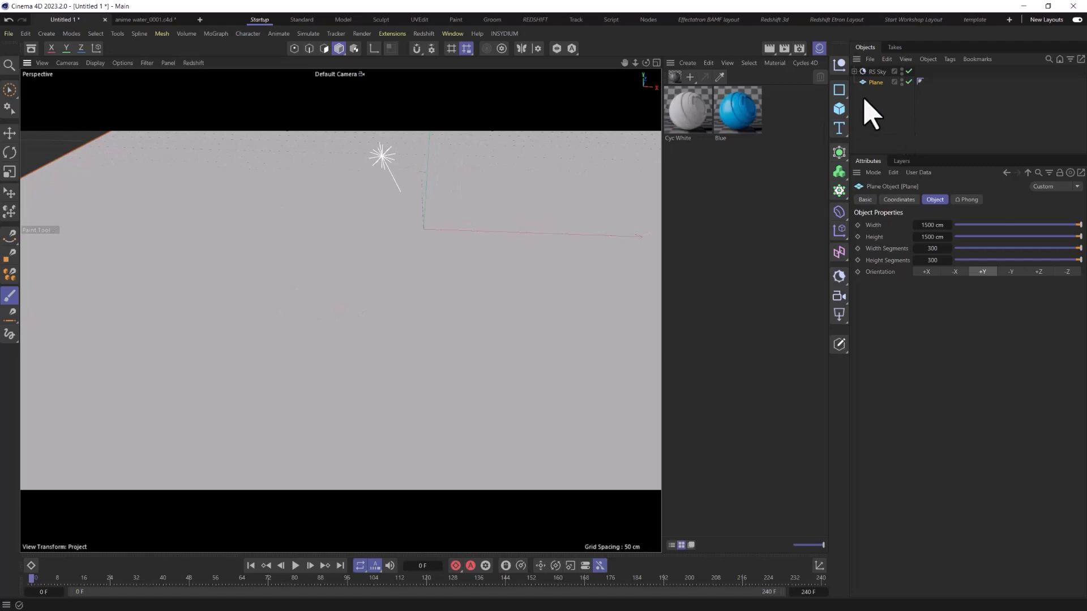
Step: Make the plane editable and brush-select a curved strip of polygons running diagonally across it in Polygon mode
key(c)
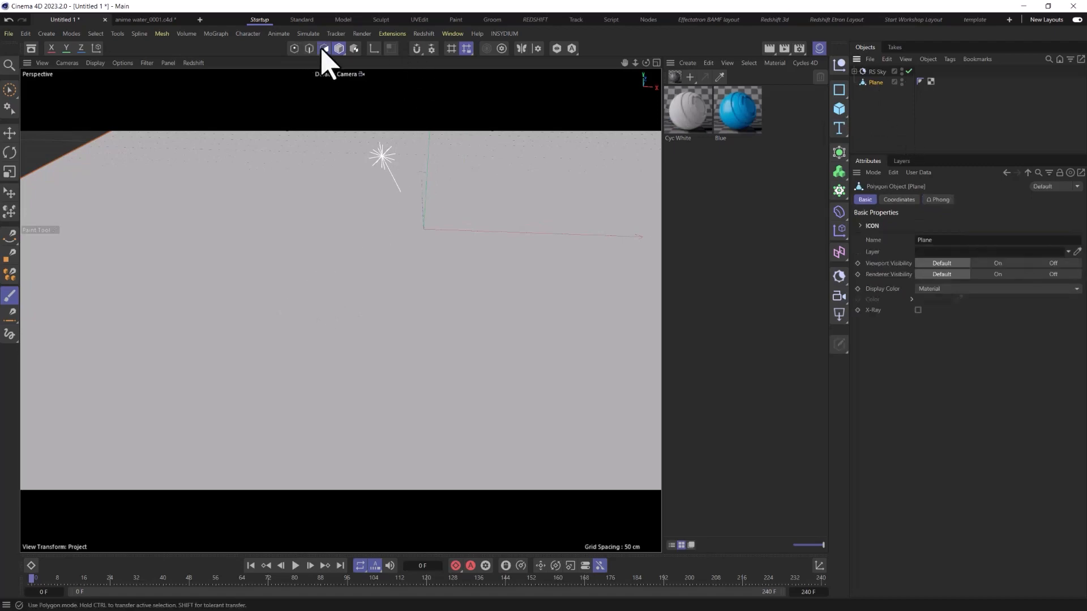
click(324, 48)
mouse_move(153, 186)
mouse_down()
mouse_move(357, 354)
mouse_move(476, 419)
mouse_up()
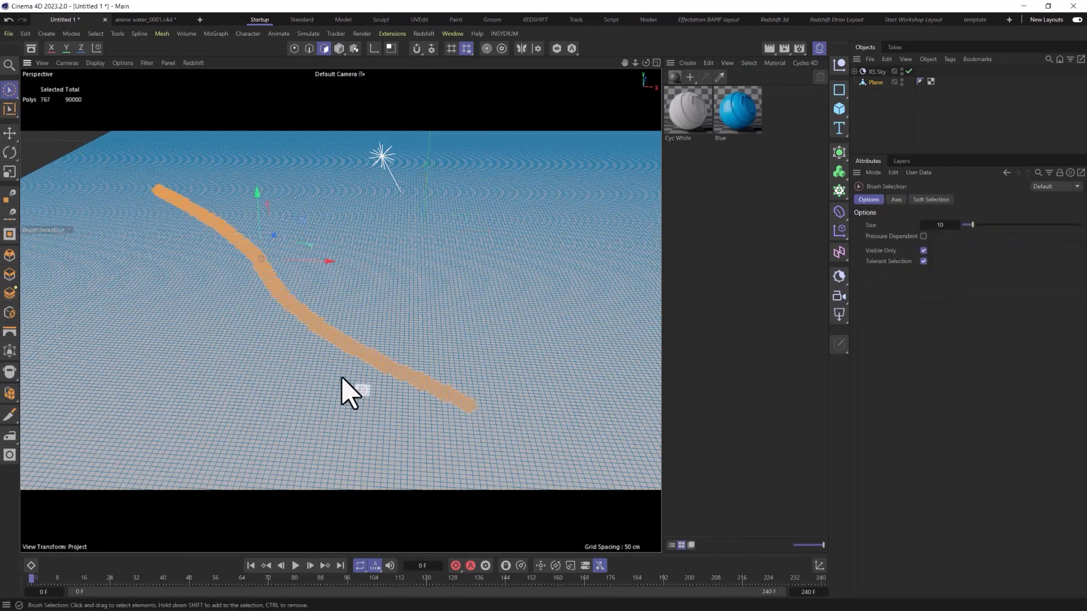
scroll(339, 362, up, 5)
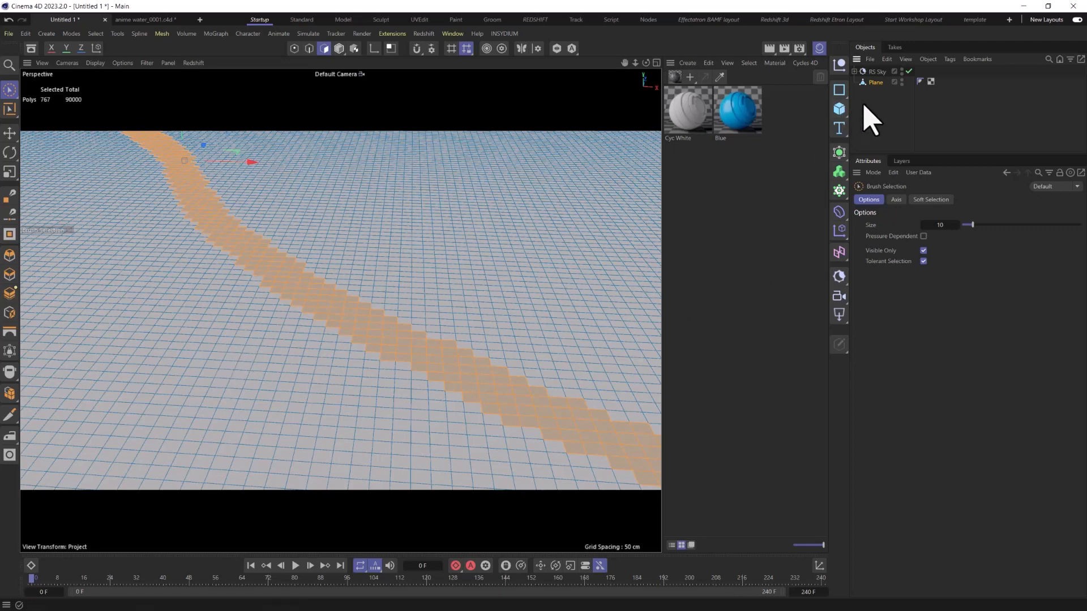
Step: Deselect the plane object and switch back to Model mode
click(870, 120)
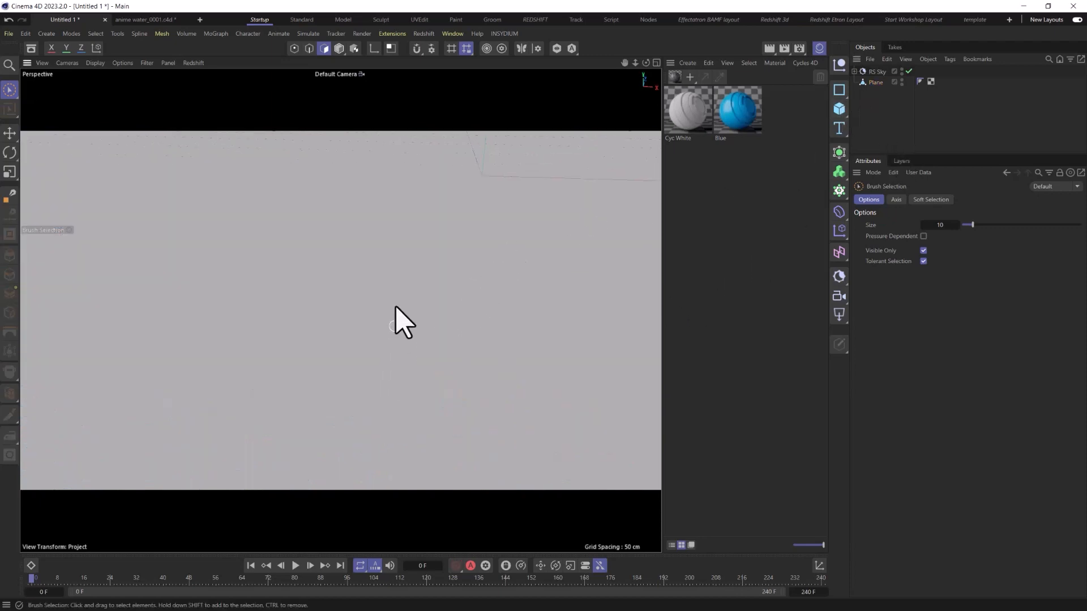
alt+right_drag(397, 287, 405, 410)
alt+middle_drag(467, 283, 363, 330)
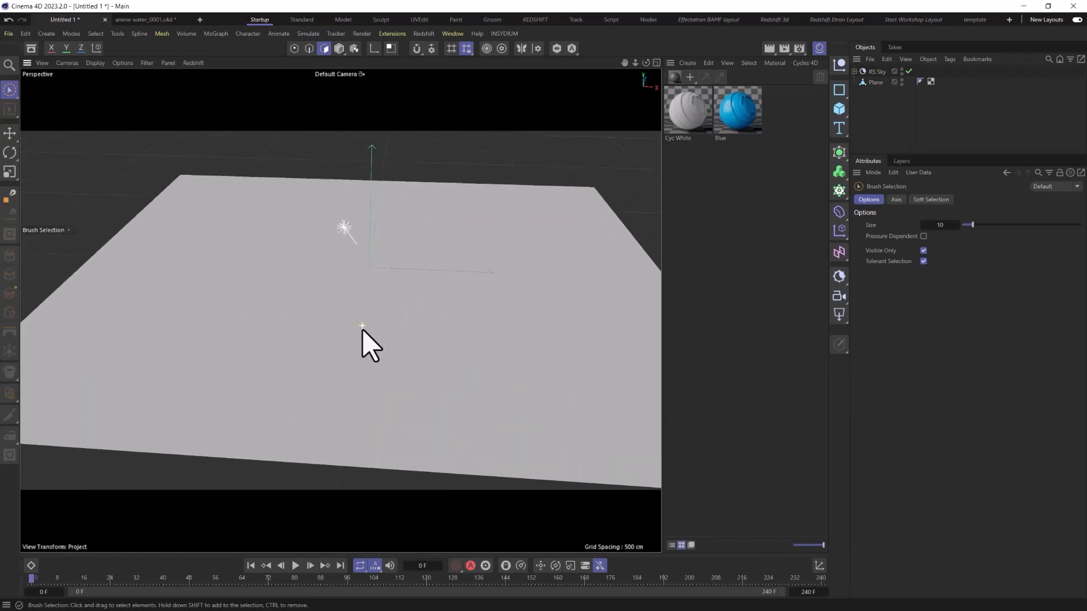
alt+drag(363, 332, 406, 338)
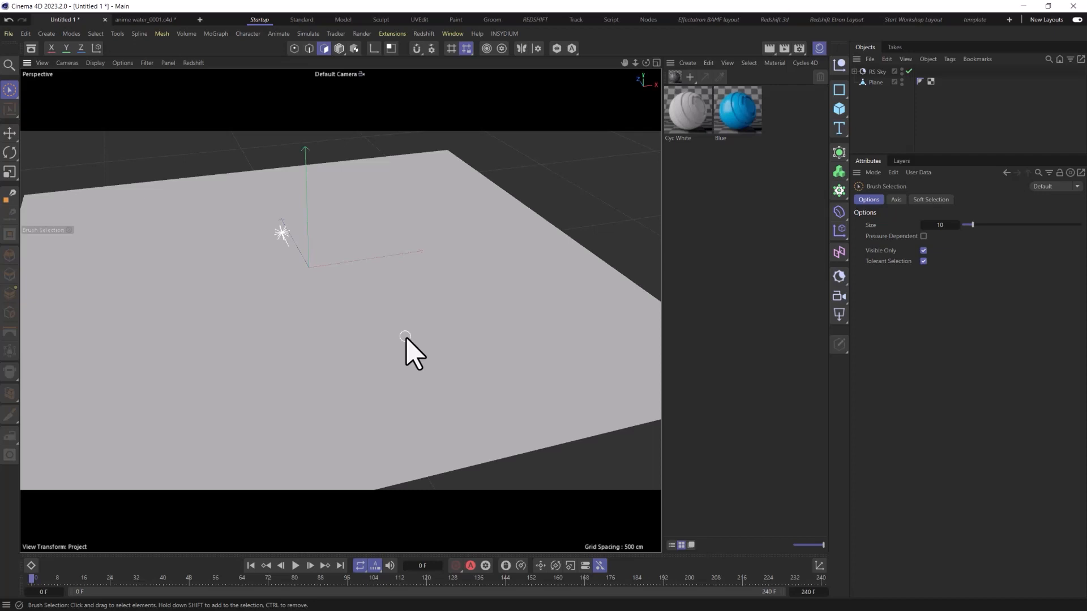
click(339, 48)
alt+drag(347, 301, 434, 339)
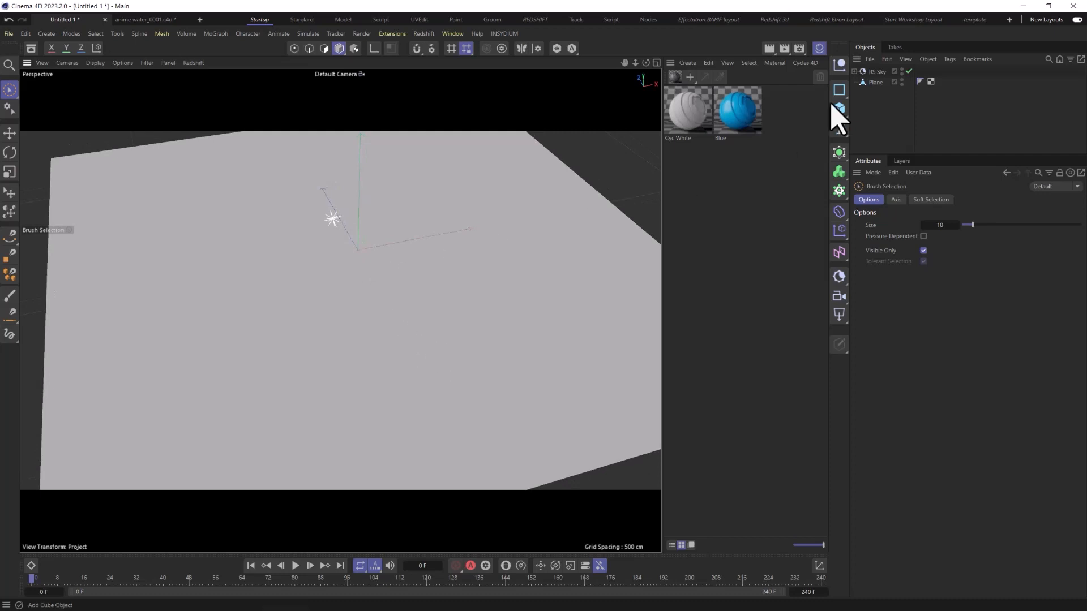
Step: Return to the parametric version of the plane and add a Vertex Map tag to it
click(586, 180)
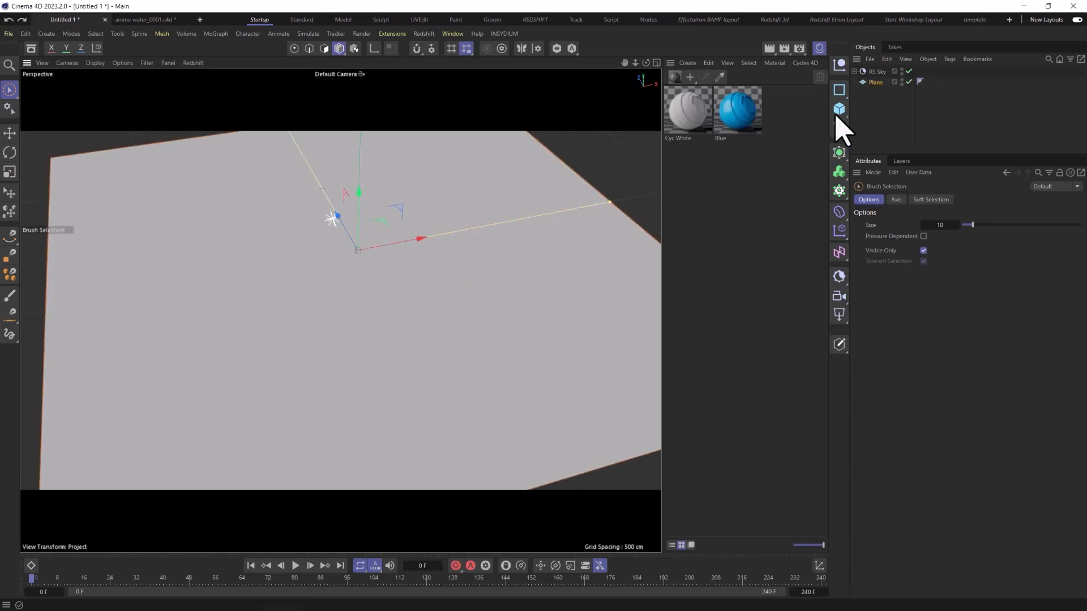
right_click(874, 83)
text(verte)
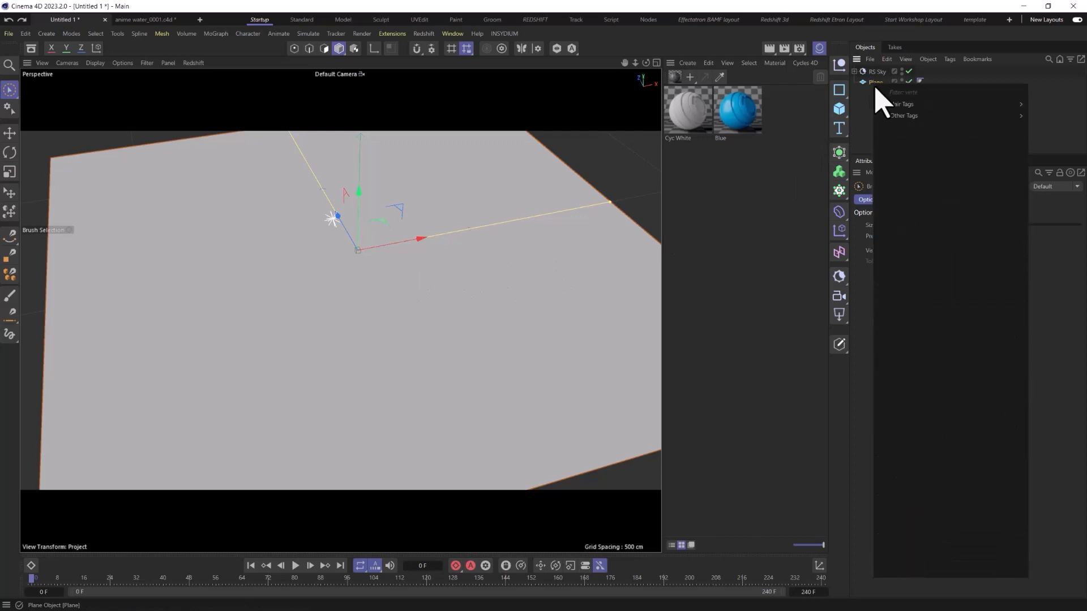
mouse_move(912, 116)
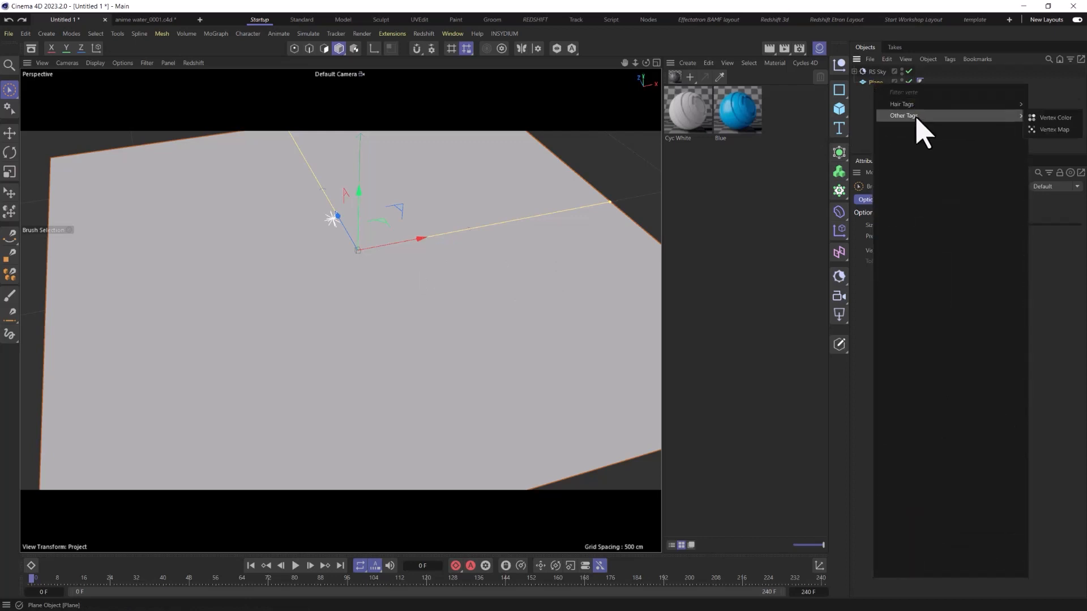
click(1055, 131)
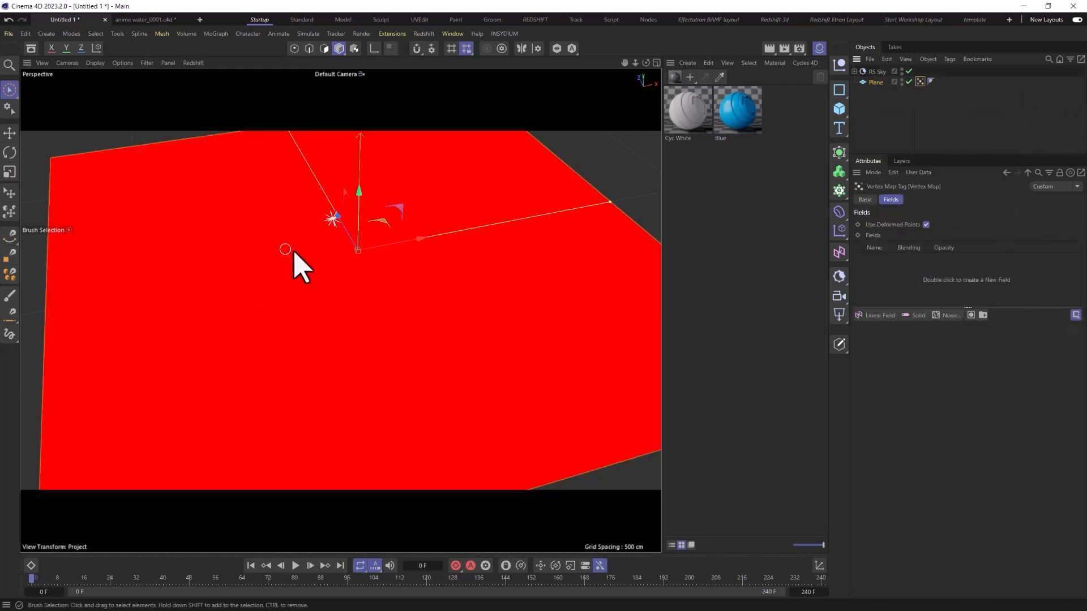
click(10, 295)
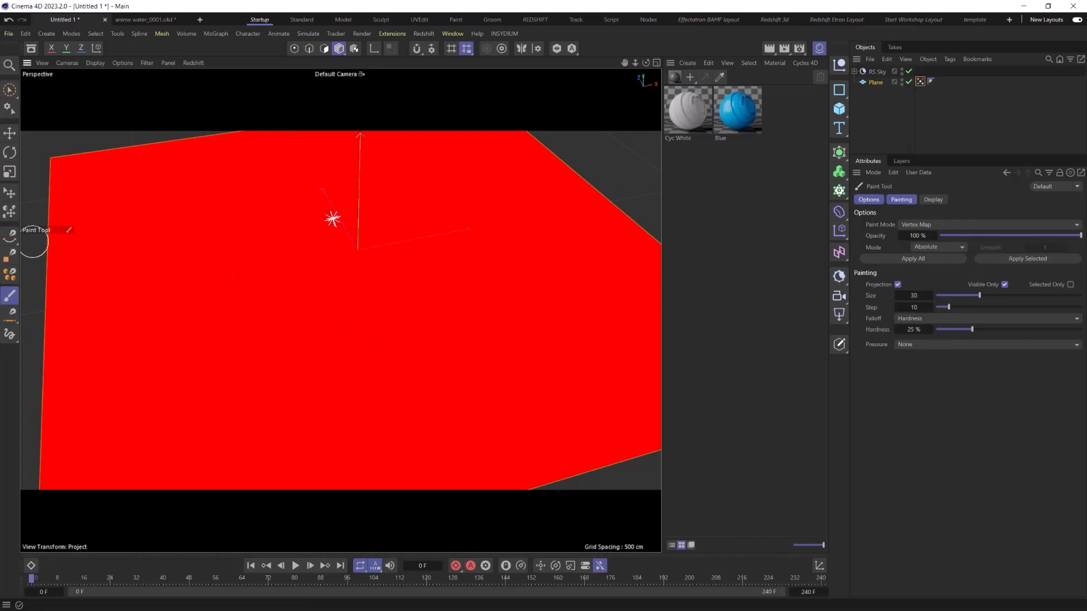
click(10, 132)
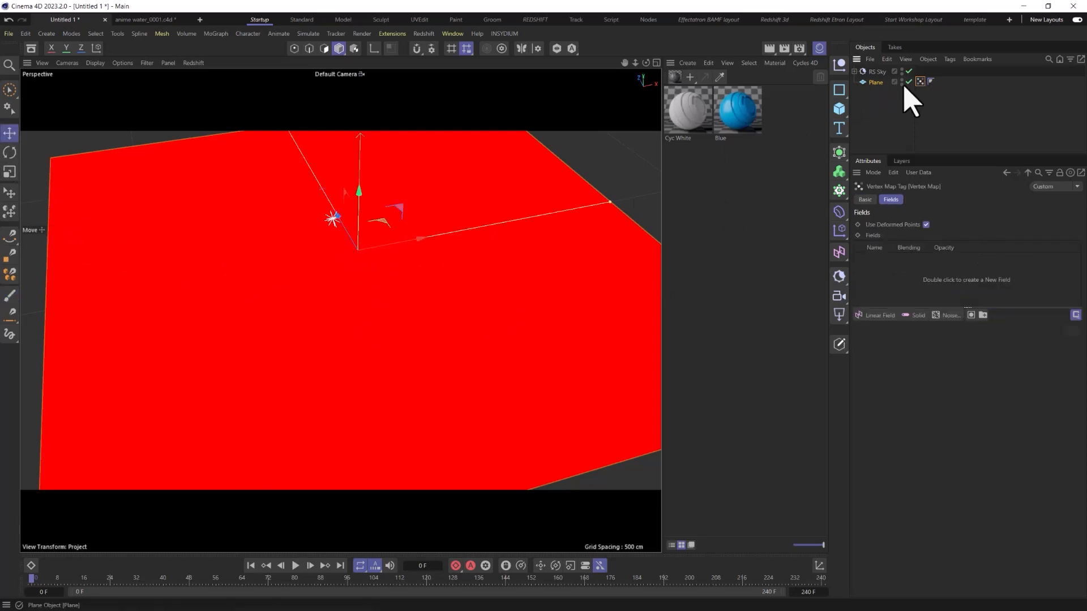
click(10, 295)
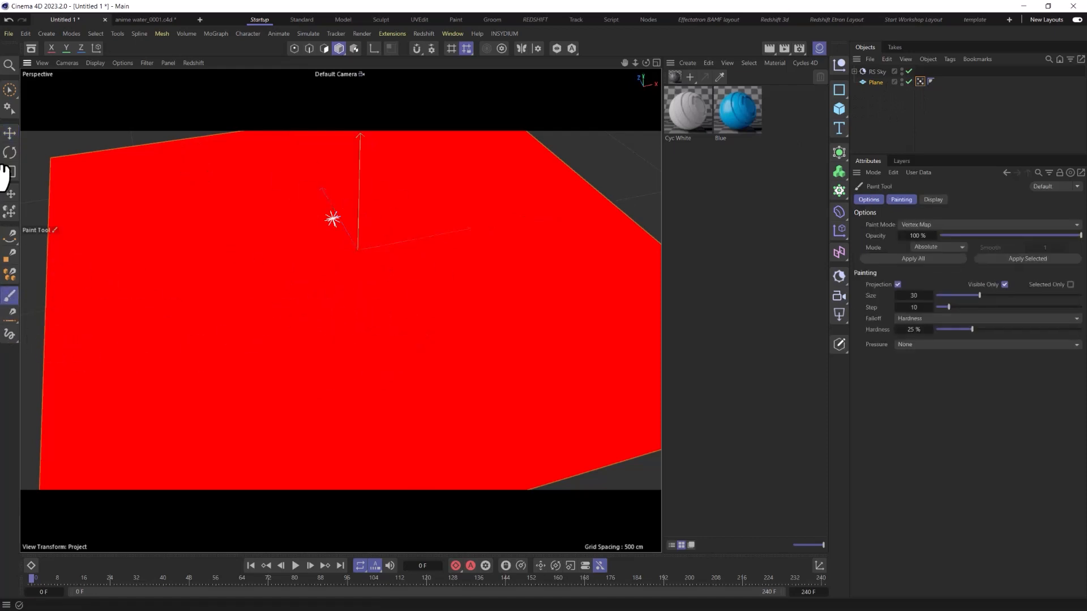
click(9, 132)
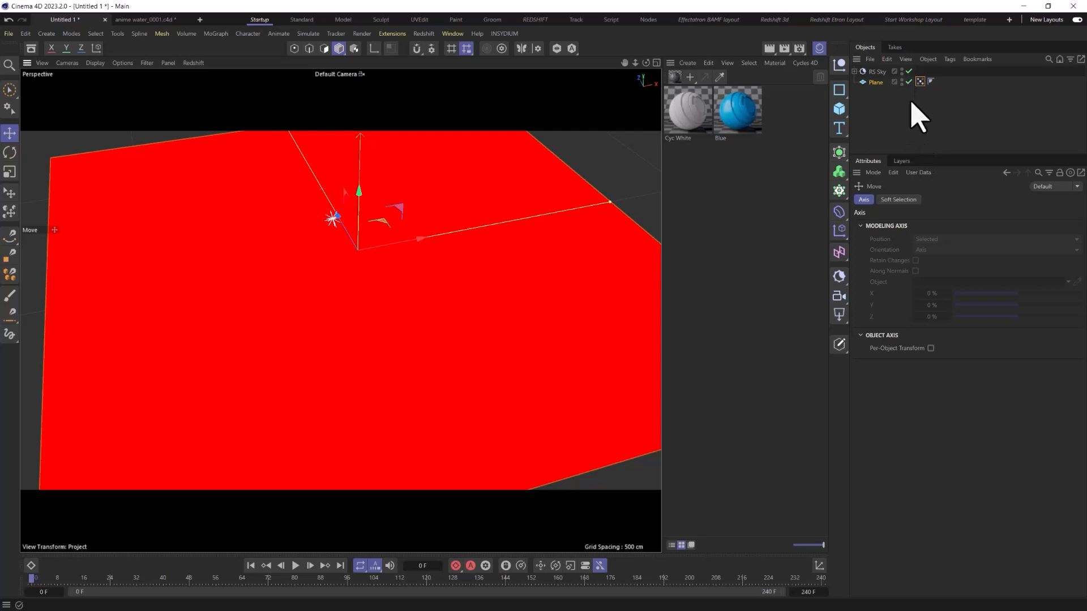
Step: Create a sphere and add it as a field to the plane's Vertex Map tag
click(921, 82)
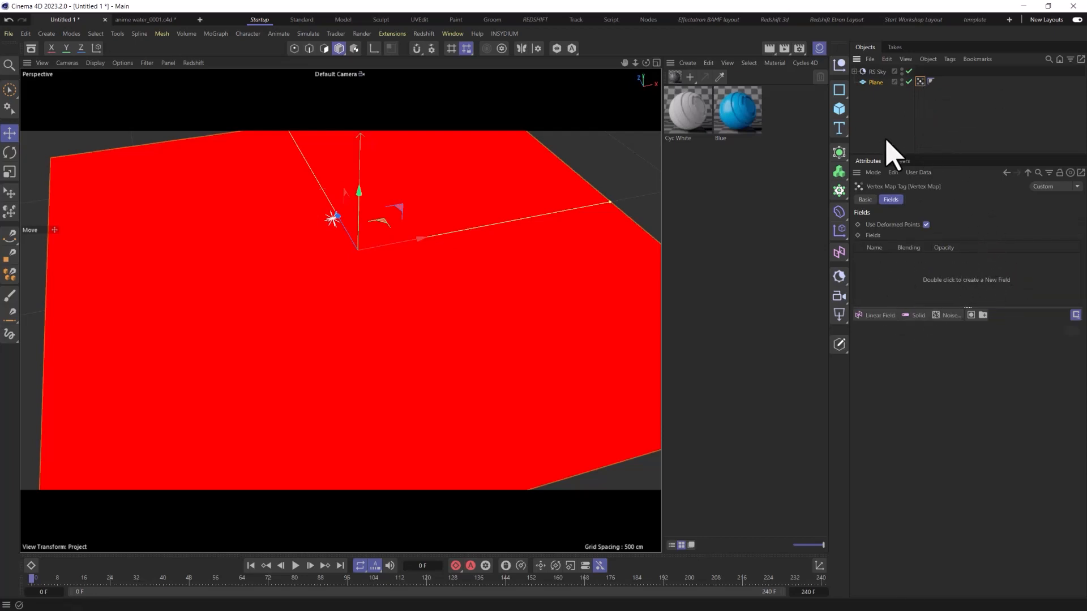
click(840, 111)
click(934, 165)
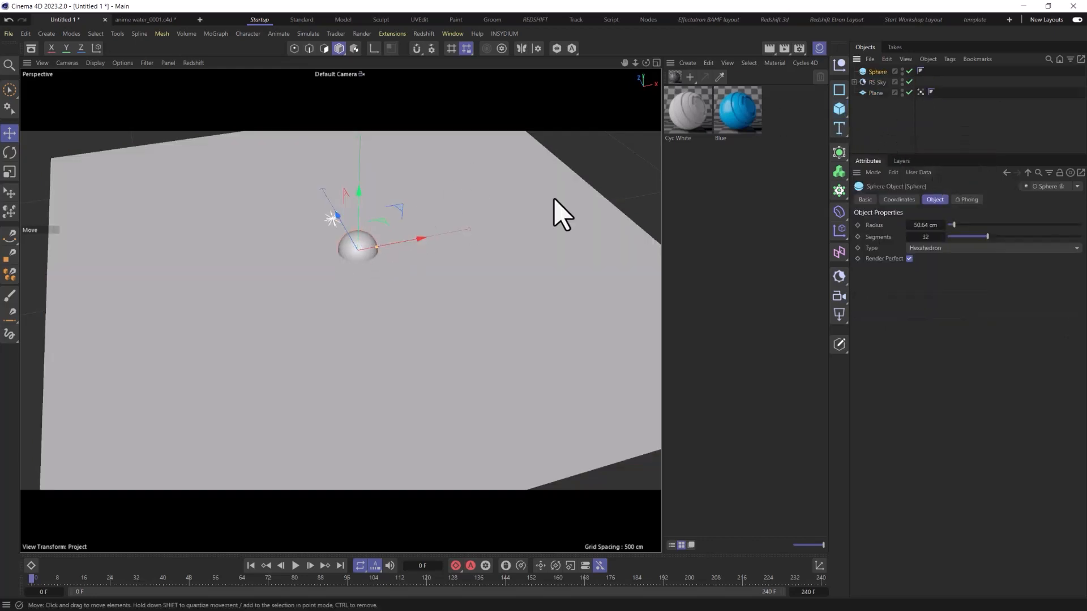
click(921, 92)
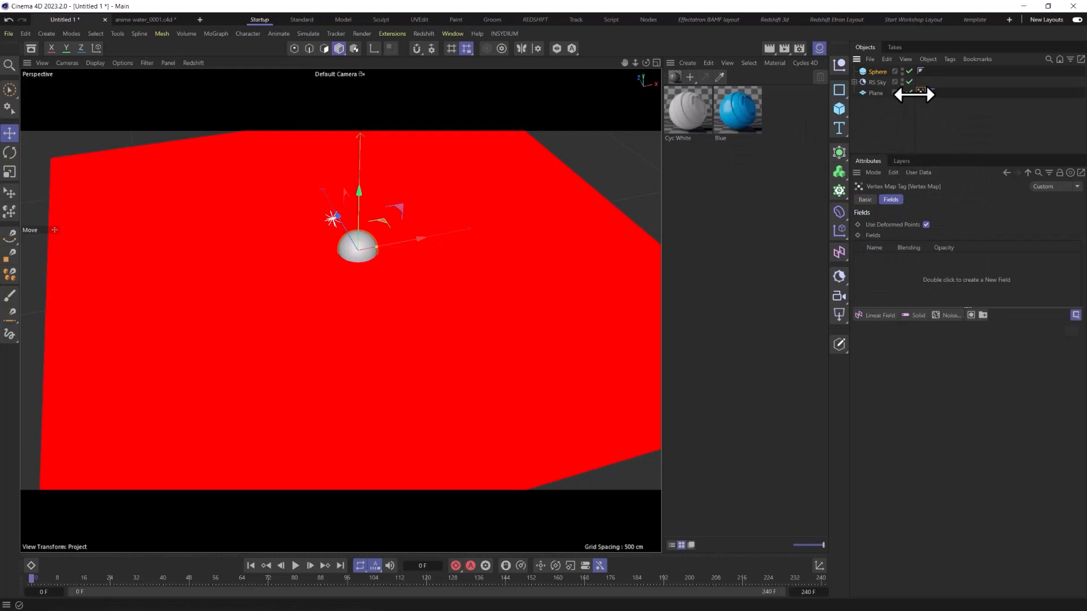
drag(874, 72, 915, 273)
scroll(347, 269, up, 6)
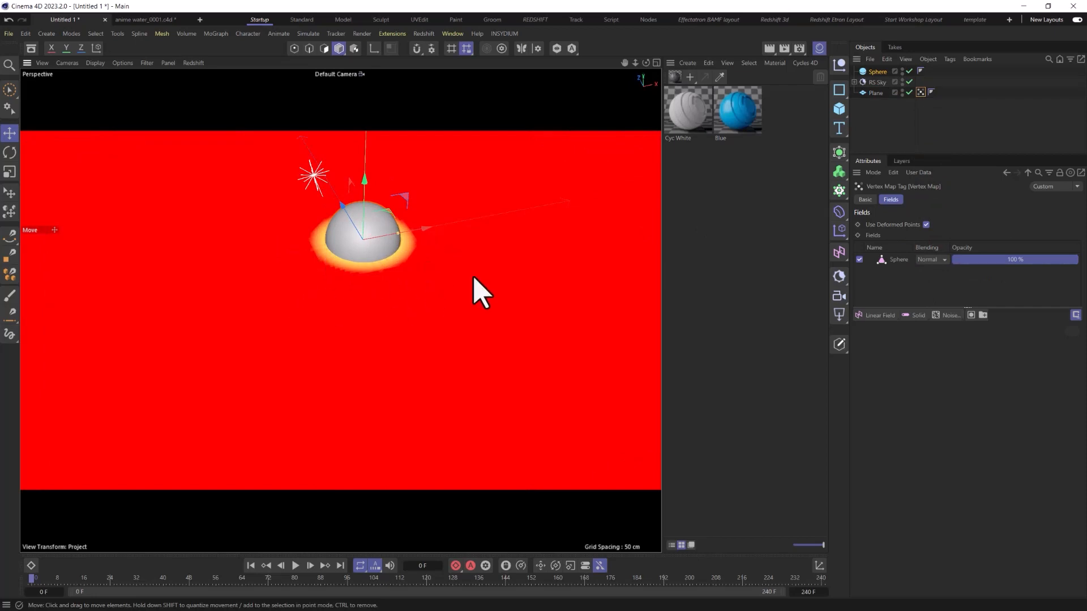
Step: Set the radius of the sphere's point object field layer to 50 cm
click(895, 261)
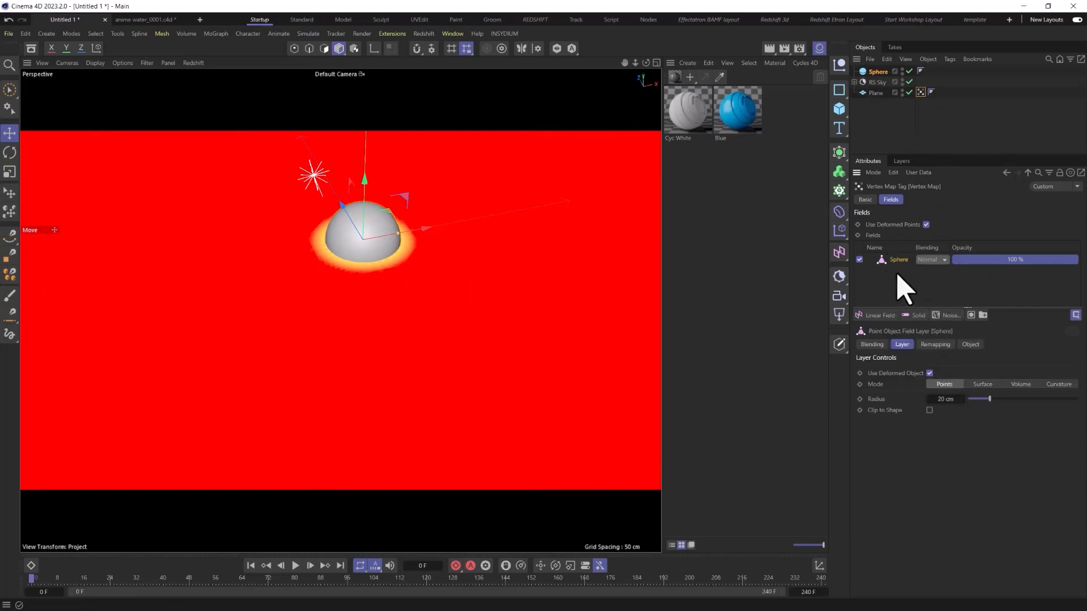
drag(991, 399, 1024, 404)
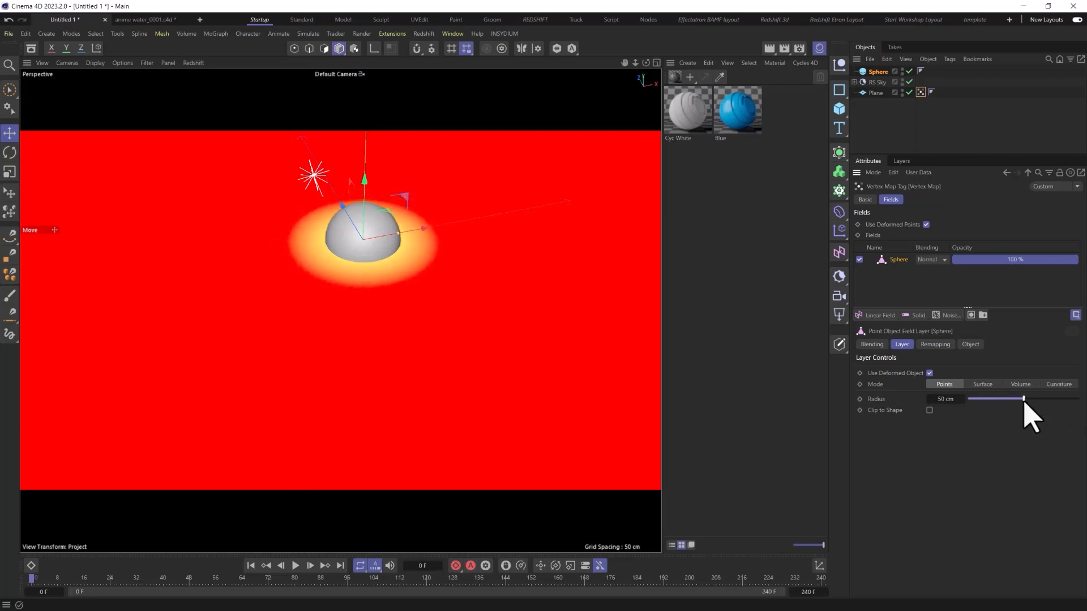
scroll(478, 283, down, 3)
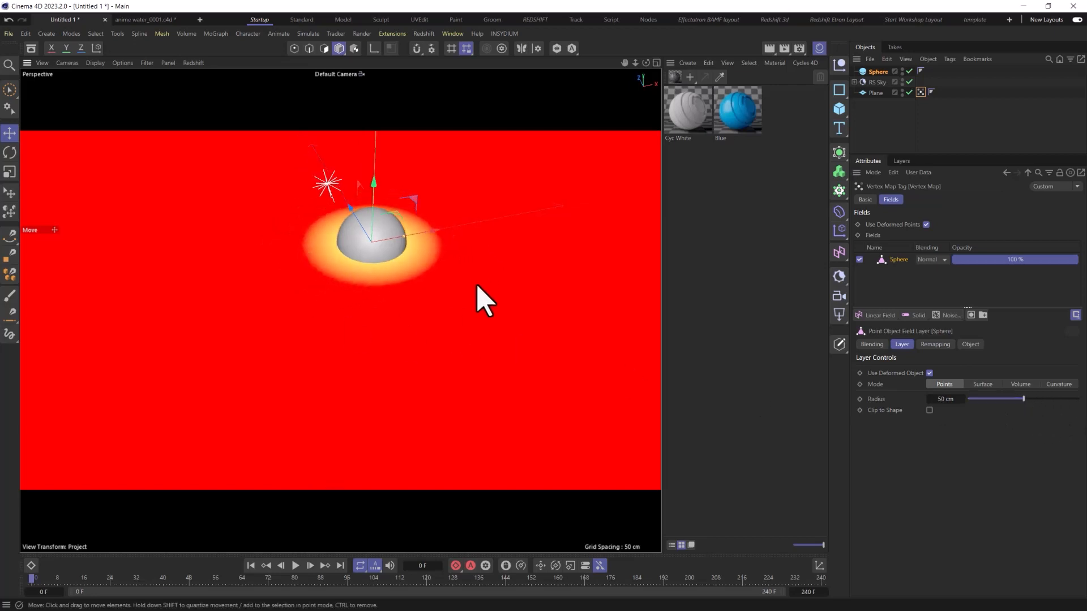
Step: Move the sphere across the plane away from the origin, toward the front of the view
click(876, 72)
drag(422, 235, 651, 315)
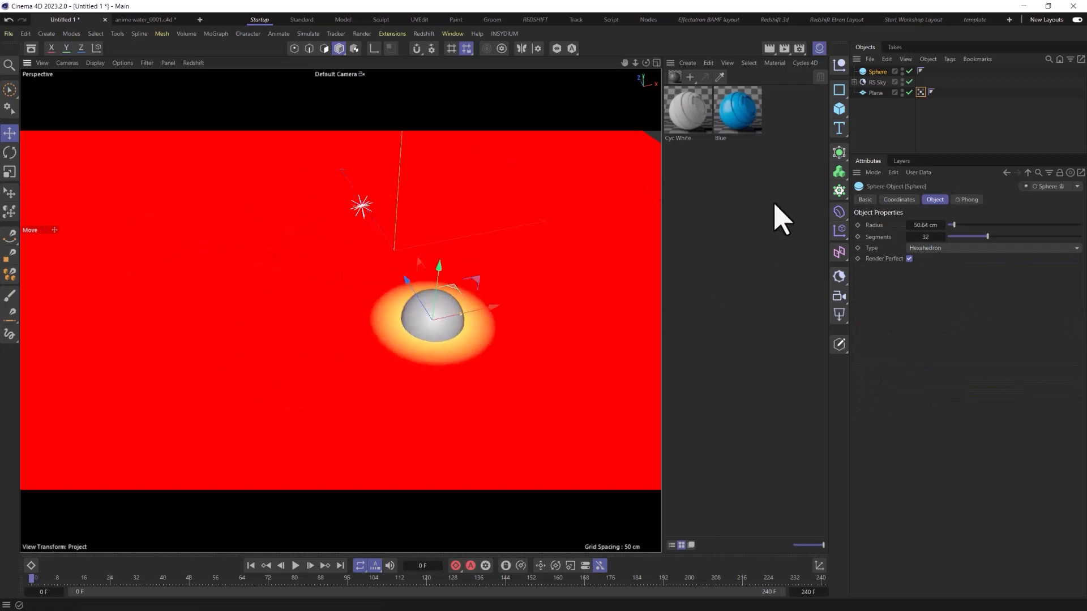
scroll(505, 369, down, 2)
scroll(388, 369, down, 2)
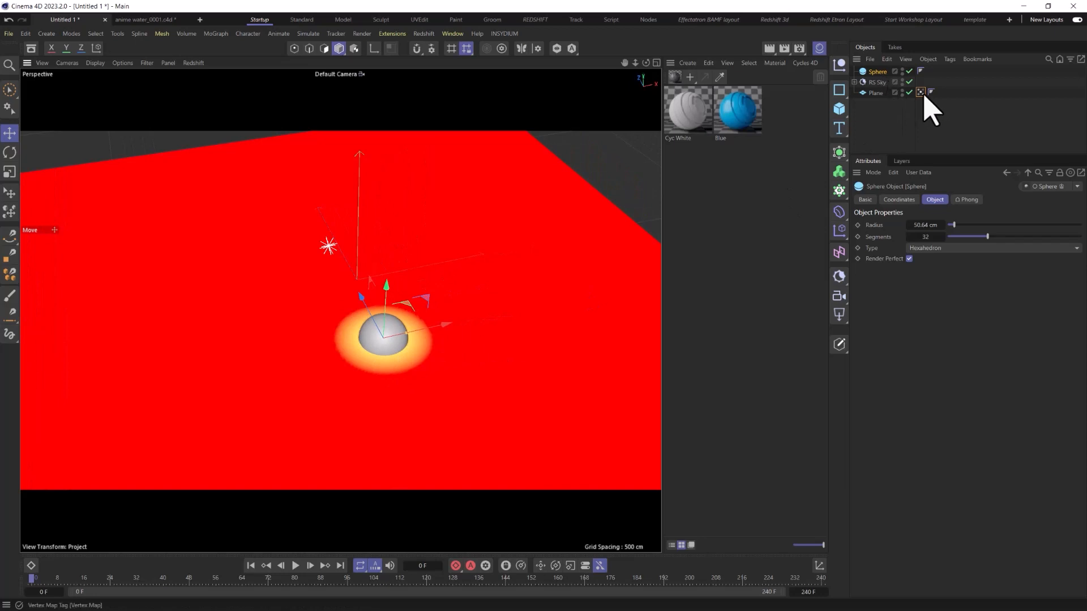
click(424, 34)
click(456, 128)
click(854, 112)
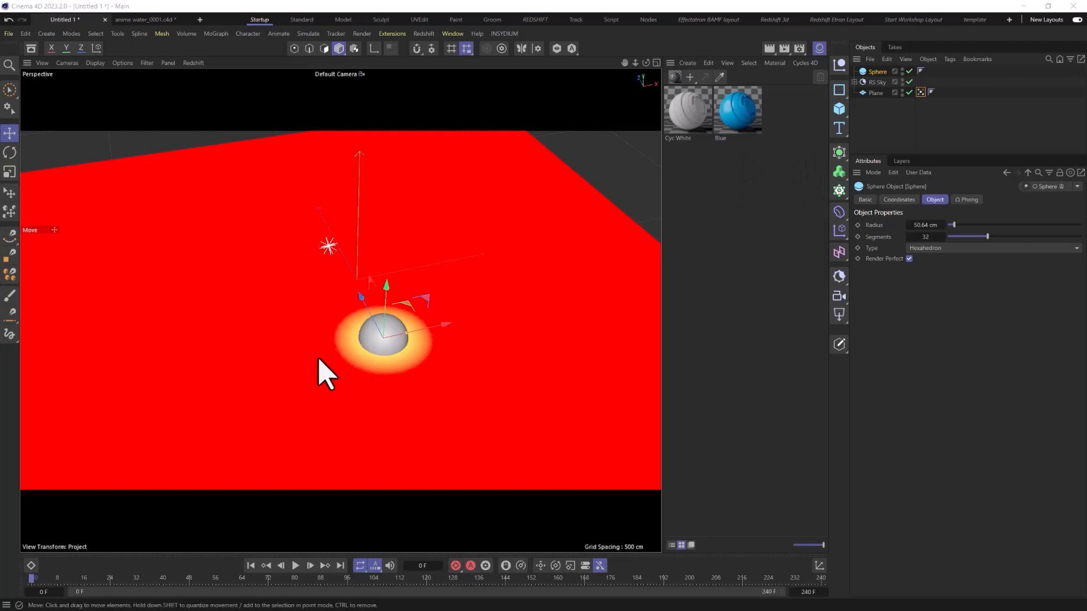
Step: Create a Starter Standard RS material and open it in the Node Editor with node attributes shown
click(674, 80)
double_click(701, 113)
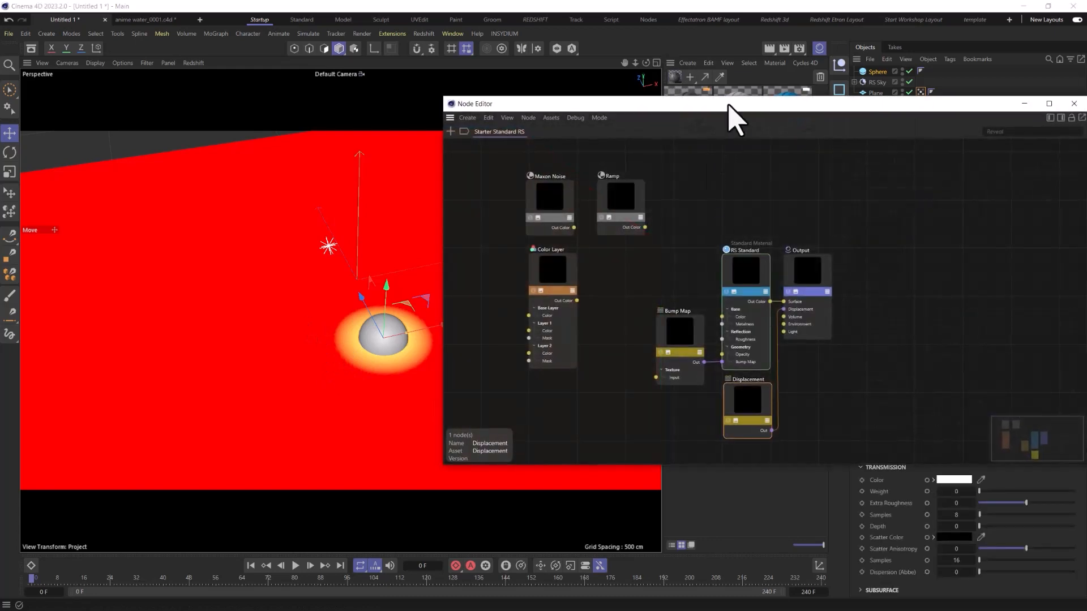
drag(728, 107, 606, 107)
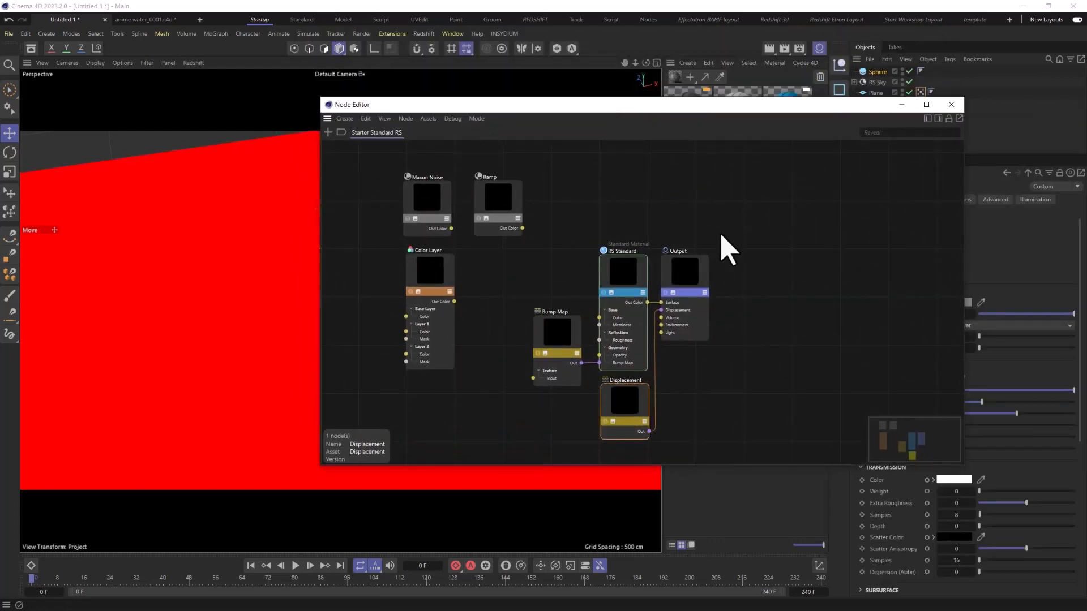
click(938, 119)
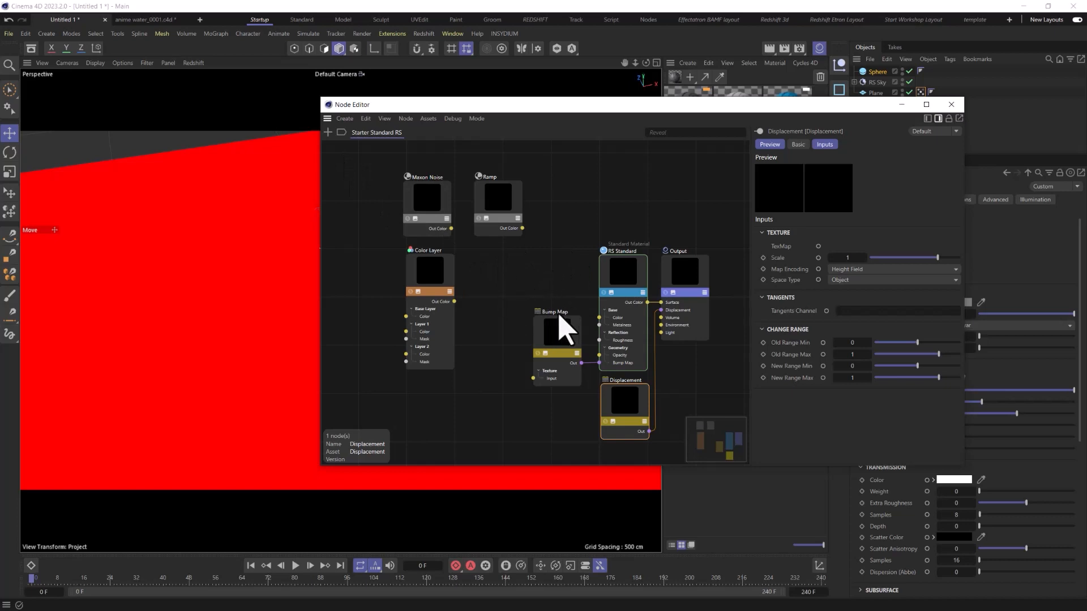
Step: Add a Vertex Attribute node to the material graph above the RS Standard node
click(522, 289)
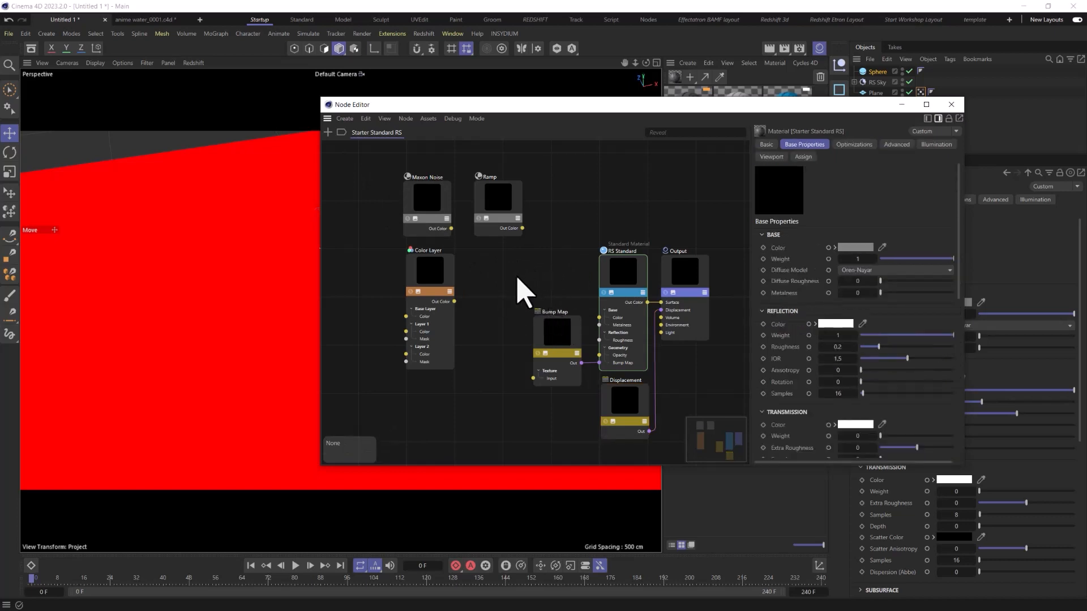
double_click(521, 288)
text(vert)
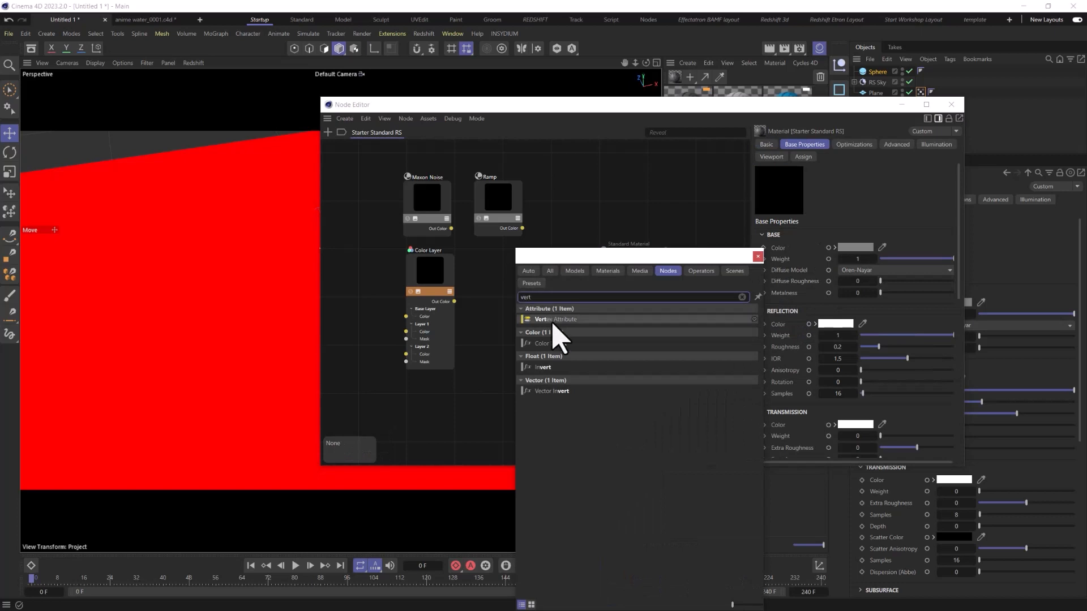
drag(550, 320, 577, 181)
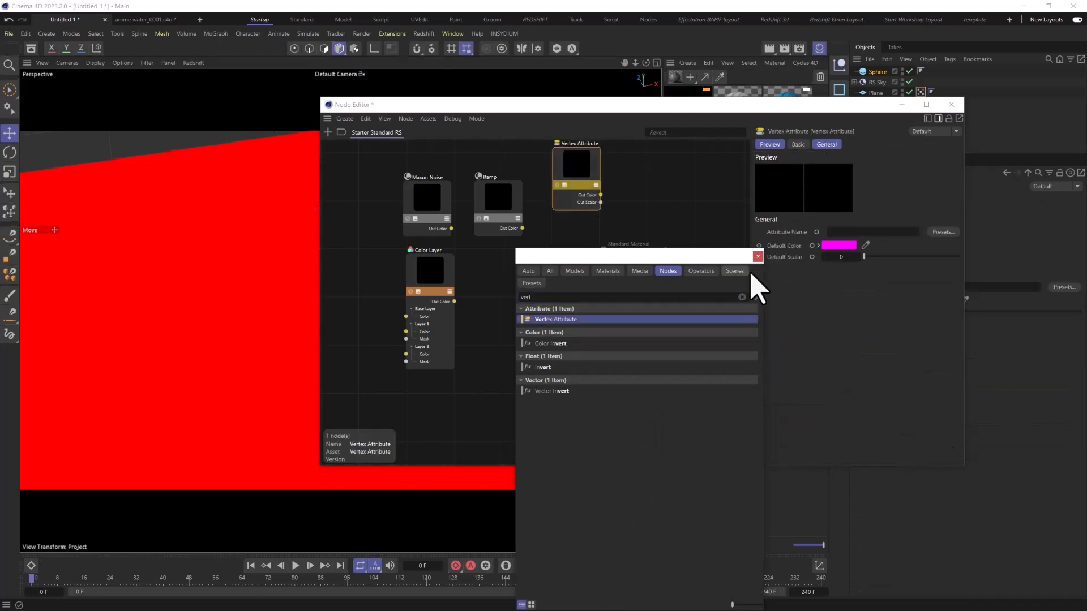
click(758, 256)
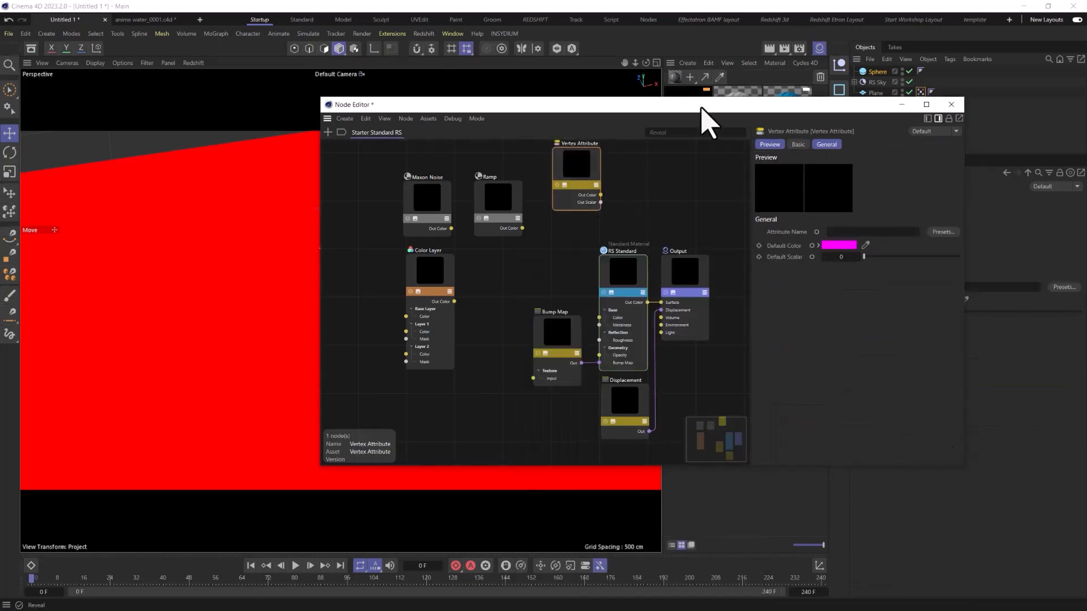
Step: Link the plane's Vertex Map tag as the Vertex Attribute node's attribute name and assign the Starter Standard RS material to the plane
drag(702, 108, 786, 152)
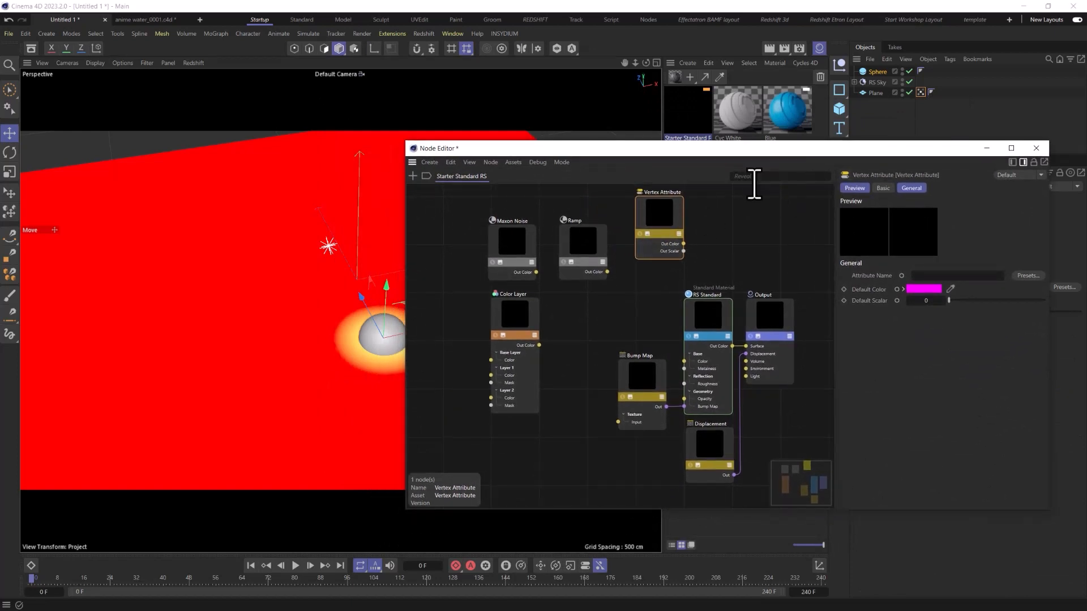
click(924, 94)
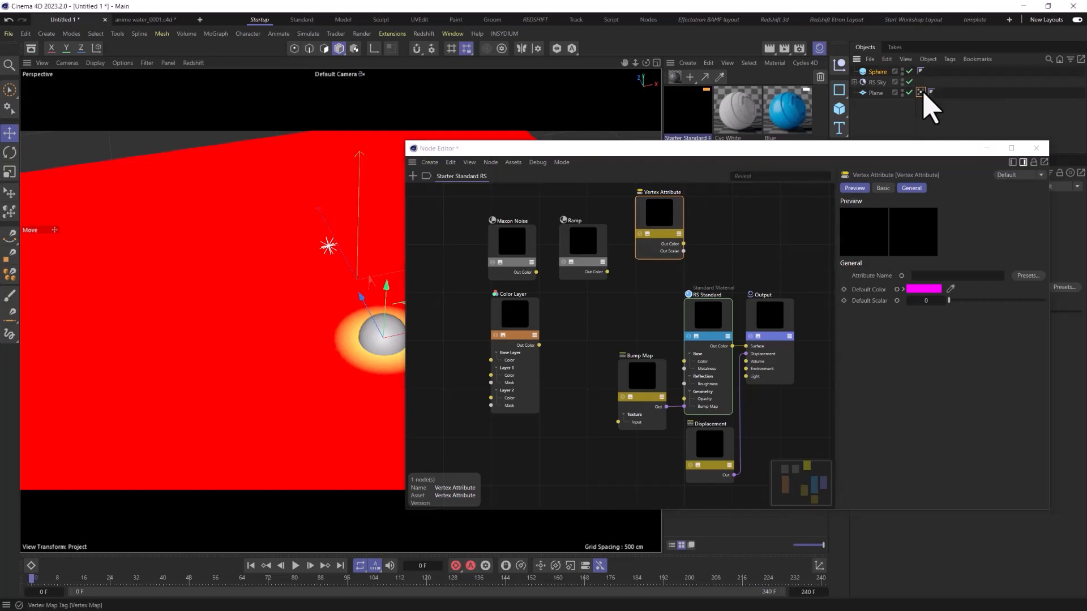
drag(924, 97, 945, 277)
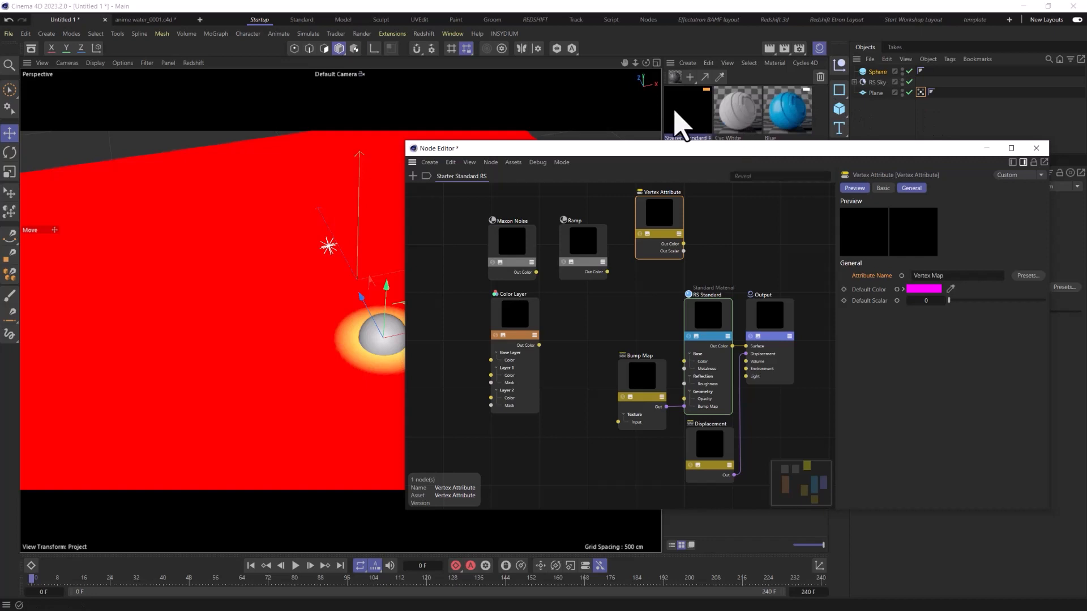
drag(687, 113, 874, 95)
Step: Open the Redshift RenderView with a live render and arrange it beside the Node Editor
click(424, 34)
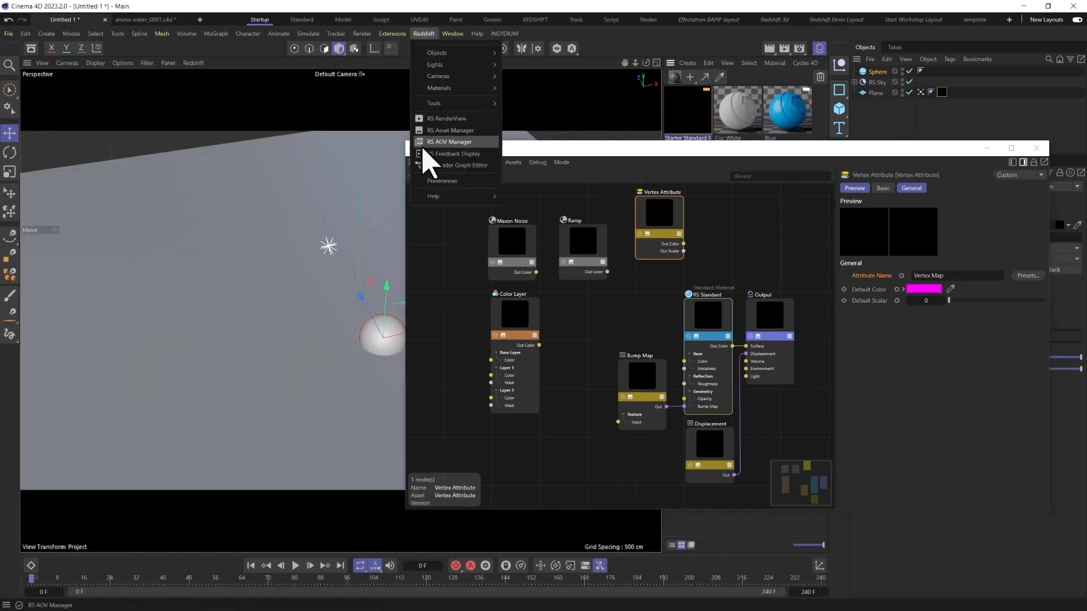
click(430, 118)
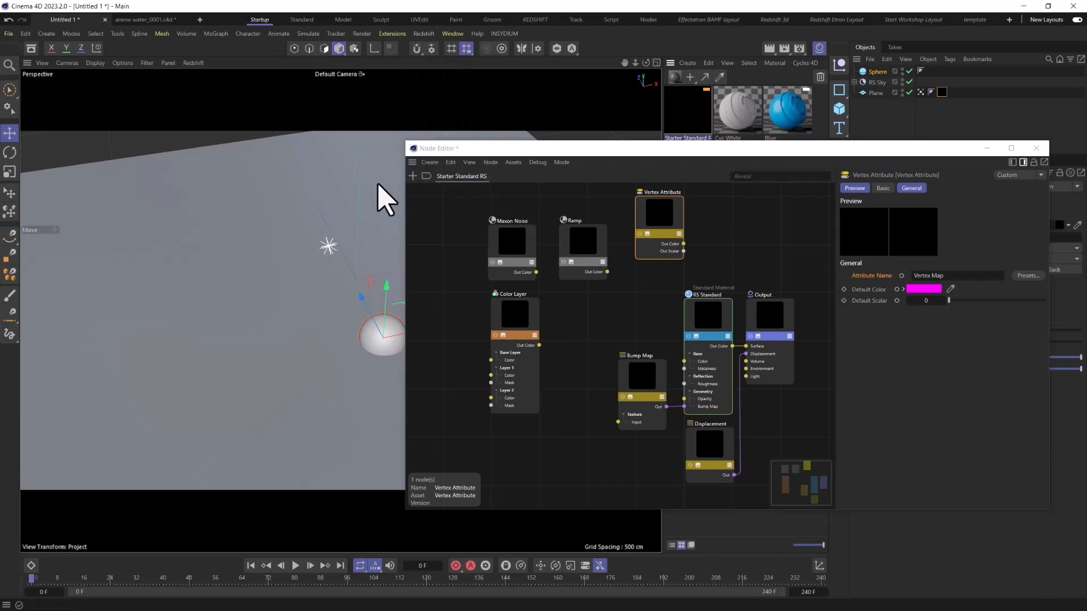
drag(545, 115, 140, 111)
click(547, 162)
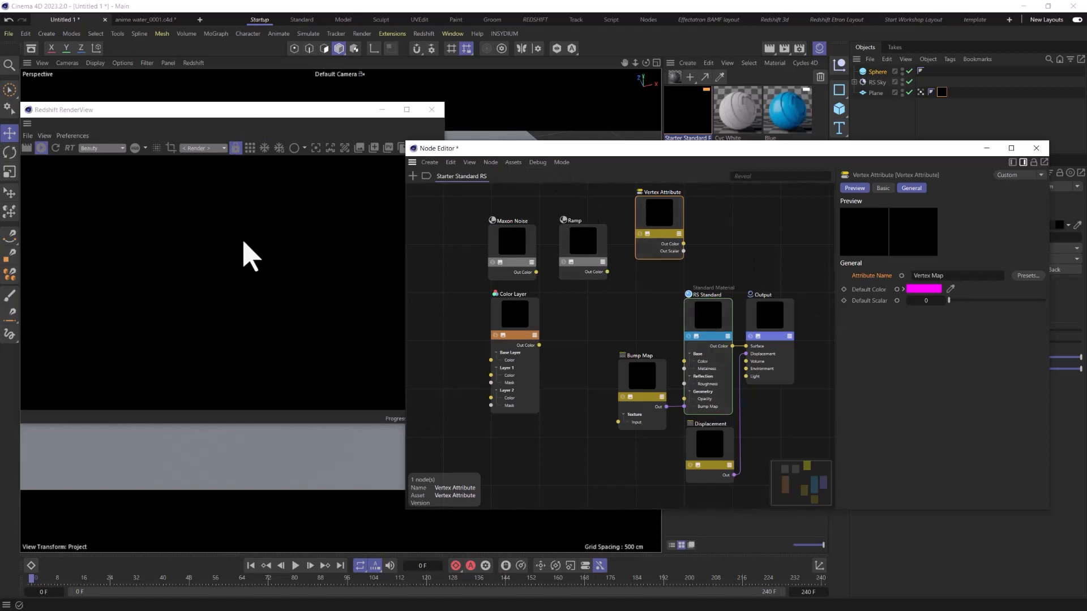
drag(661, 152, 693, 113)
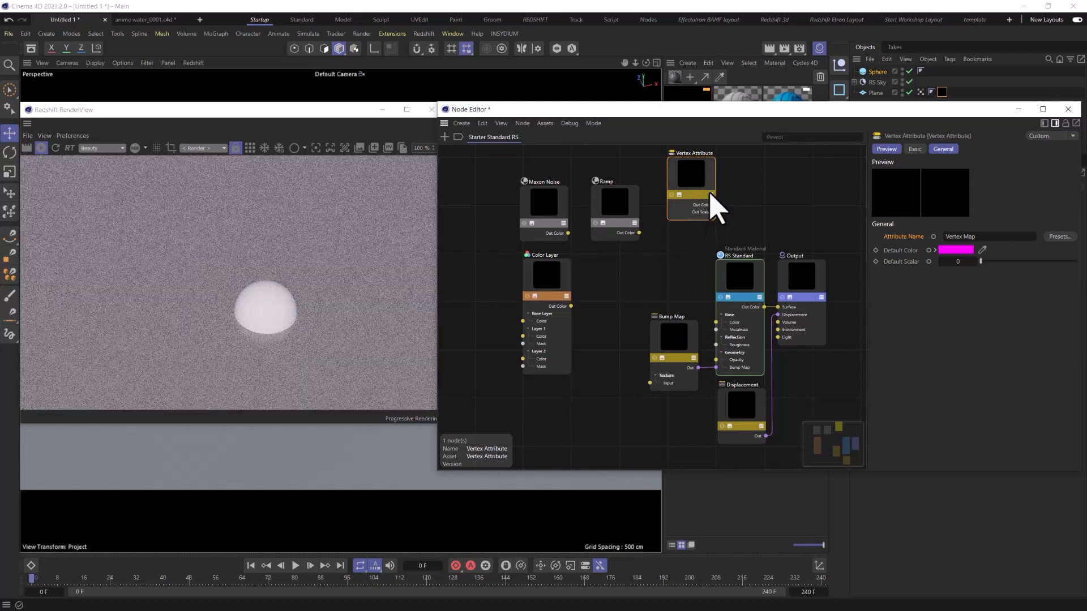
Step: Solo the Vertex Attribute node in the render and place it below the Ramp node, beside the Color Layer node
click(672, 195)
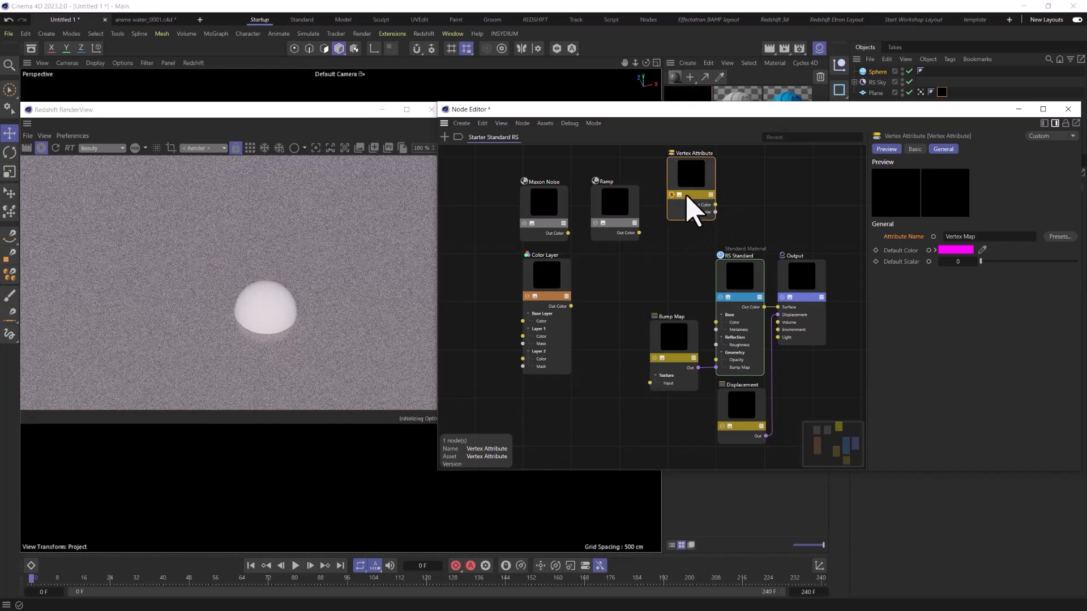
drag(691, 177, 700, 204)
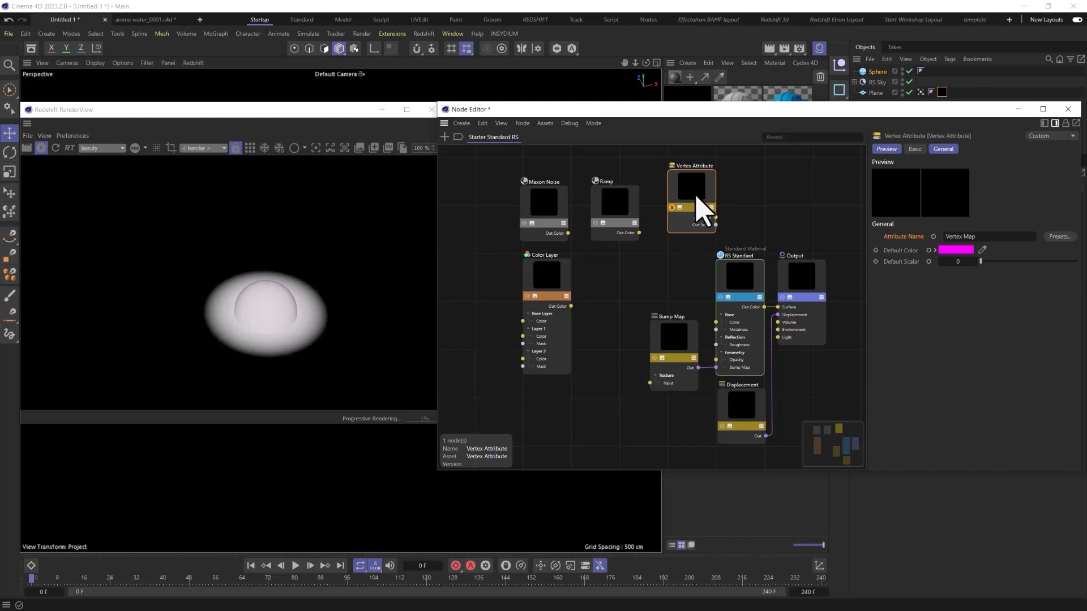
drag(702, 213, 623, 302)
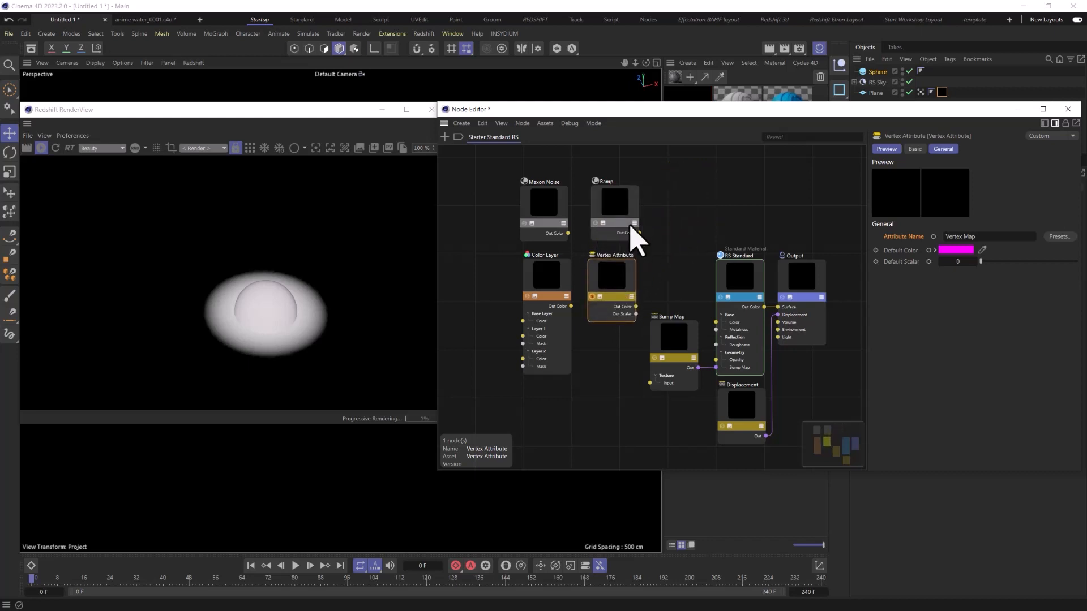
Step: Connect the Vertex Attribute's Out Color to the Ramp node's Alt Input, place the Ramp beside it and solo it in the render
drag(628, 236, 668, 233)
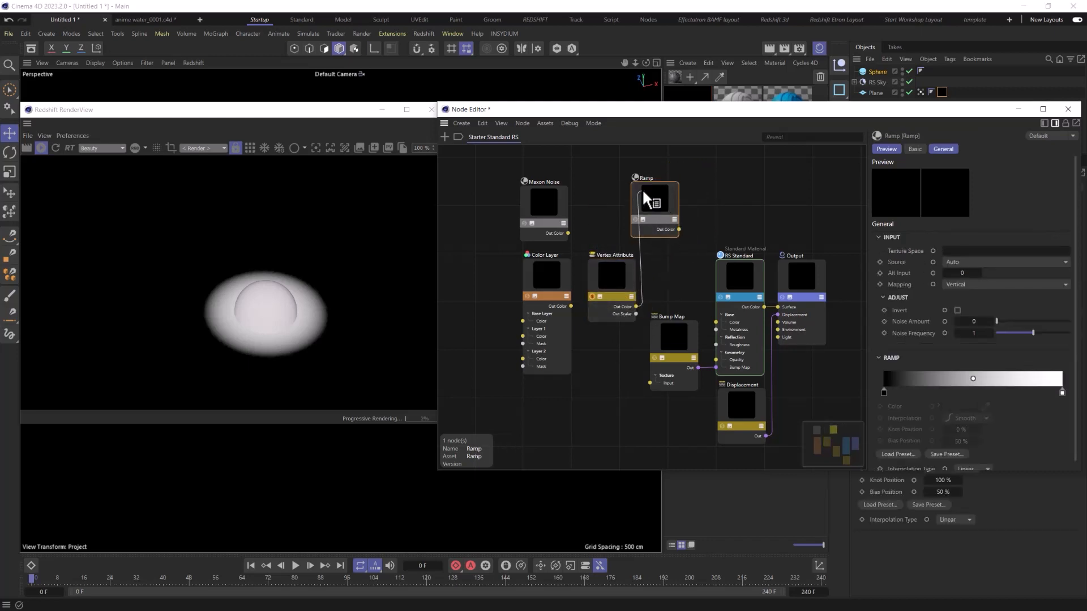
drag(643, 192, 645, 195)
mouse_move(724, 222)
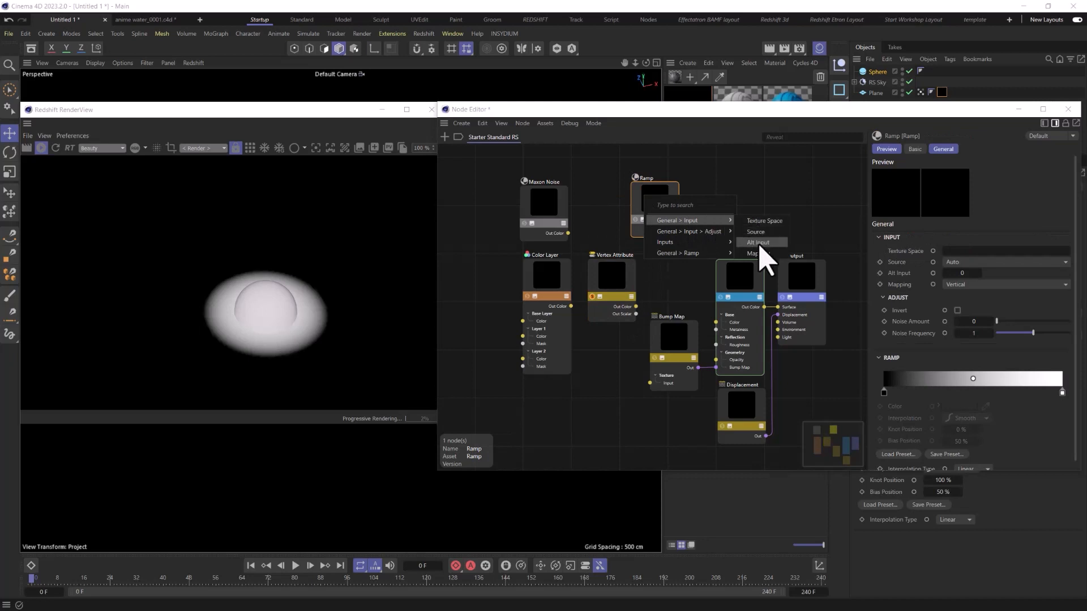
click(759, 242)
drag(660, 213, 667, 226)
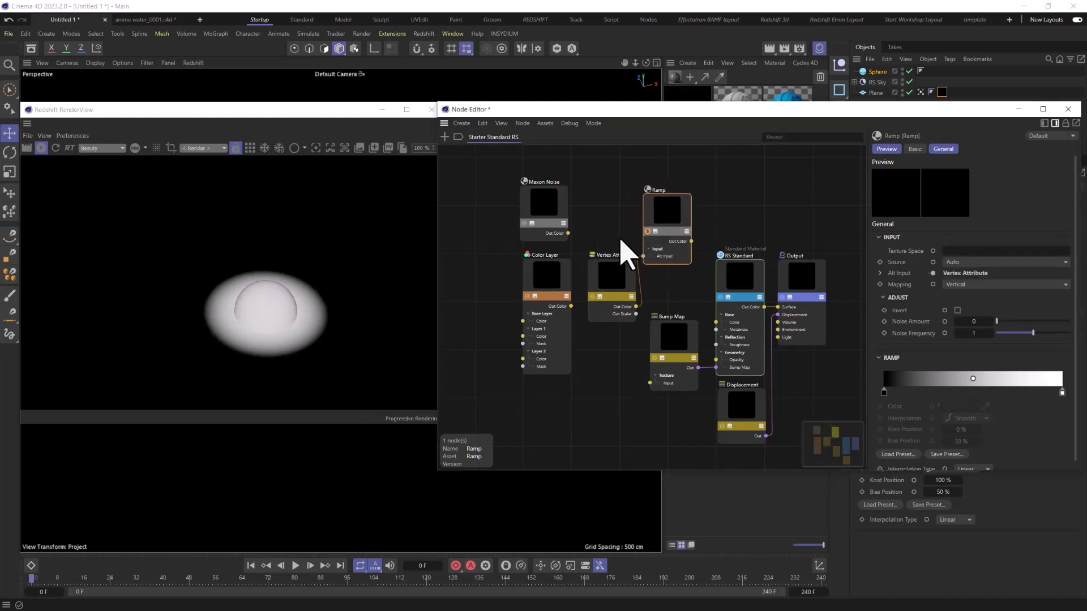
Step: Set both Ramp knots to Step interpolation and move the white knot to about 54%
click(884, 391)
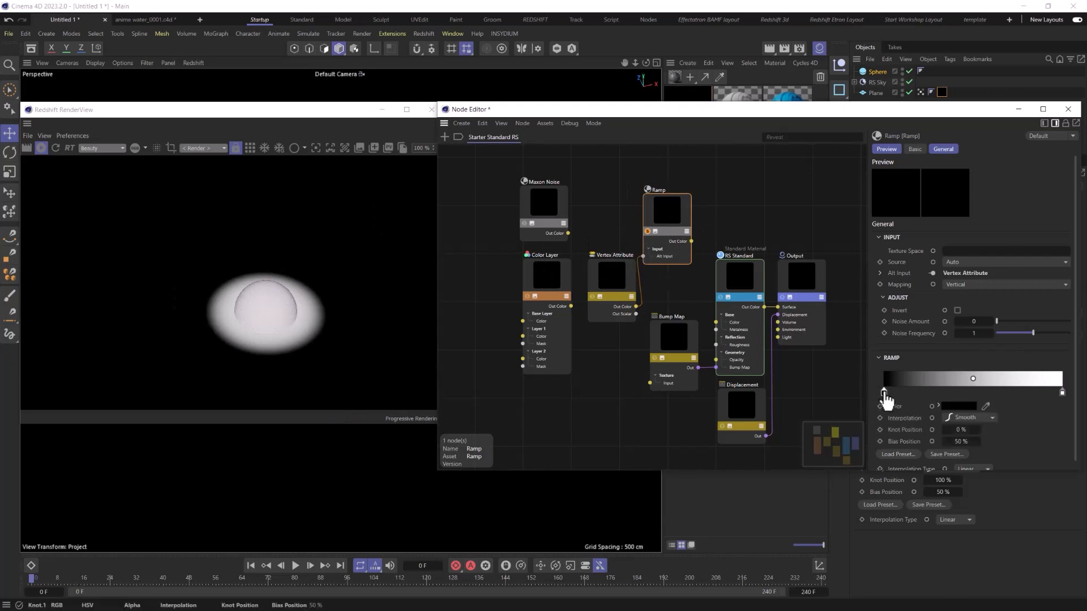
shift+click(1062, 392)
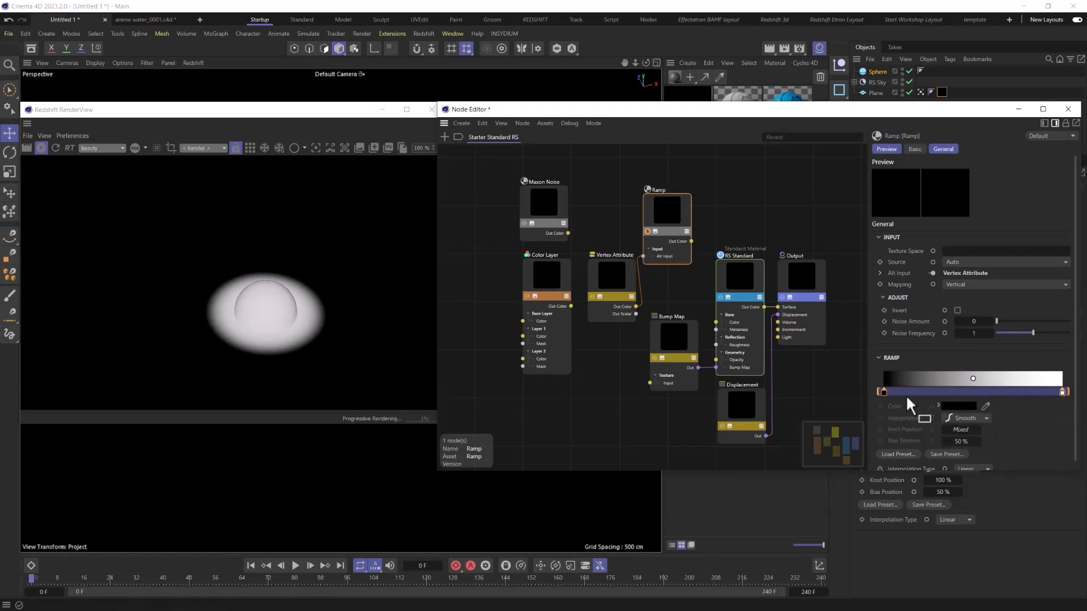
click(986, 418)
click(964, 467)
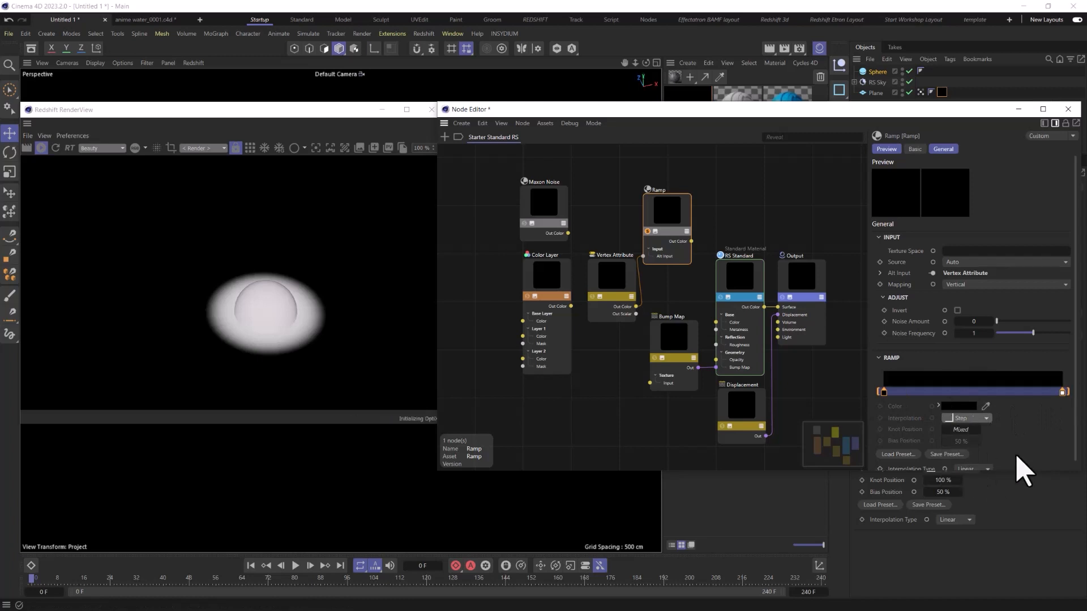
drag(1063, 393, 993, 398)
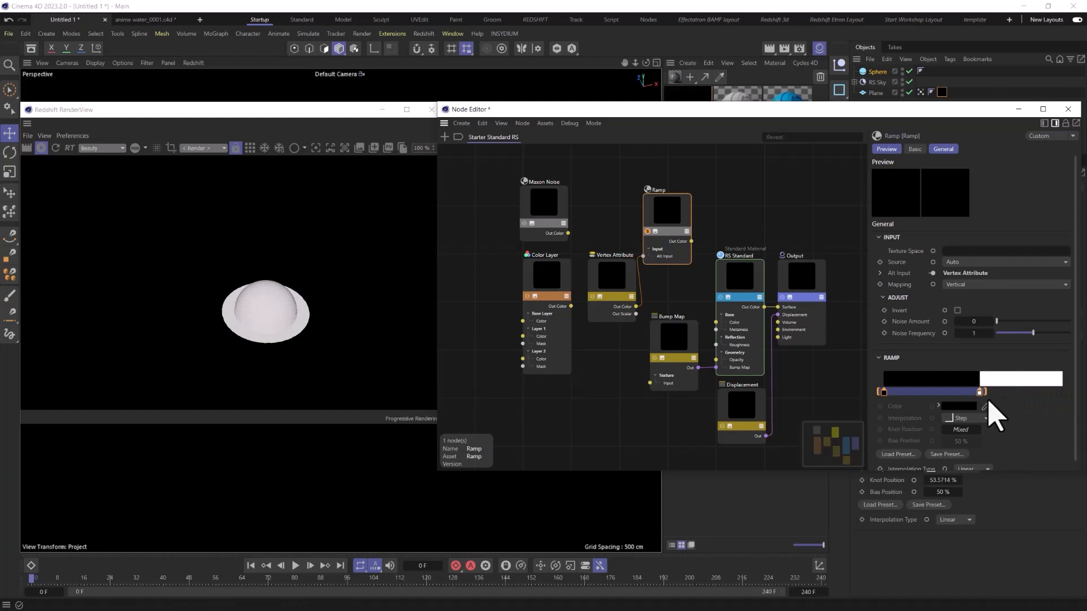
Step: Recolor the Ramp's black knot to light blue with hue 210°, saturation 79% and value 89%
double_click(884, 392)
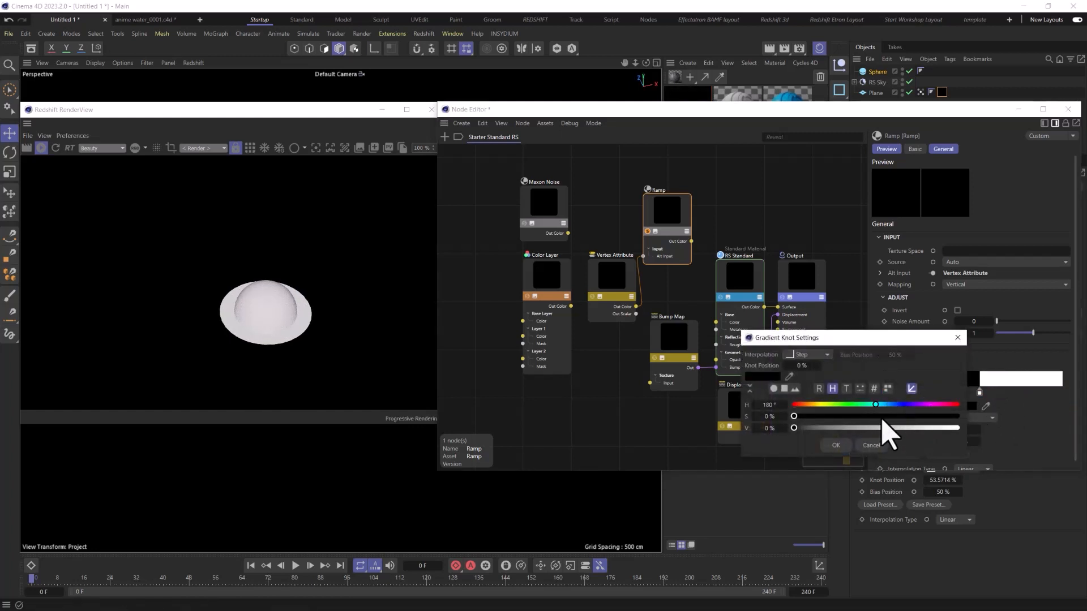
drag(881, 418, 929, 429)
click(910, 417)
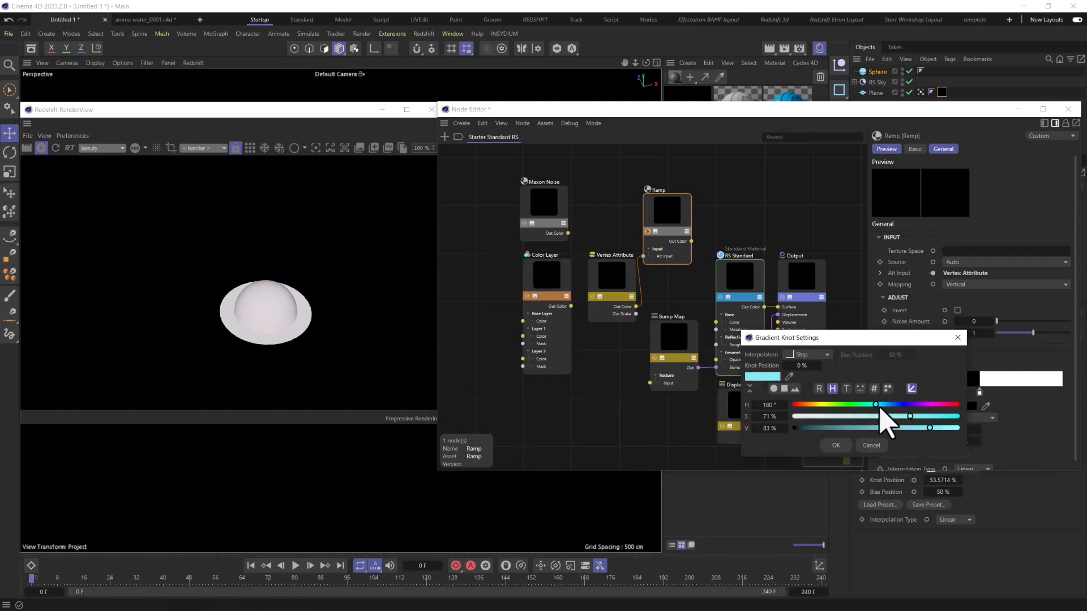
drag(879, 405, 884, 406)
click(945, 417)
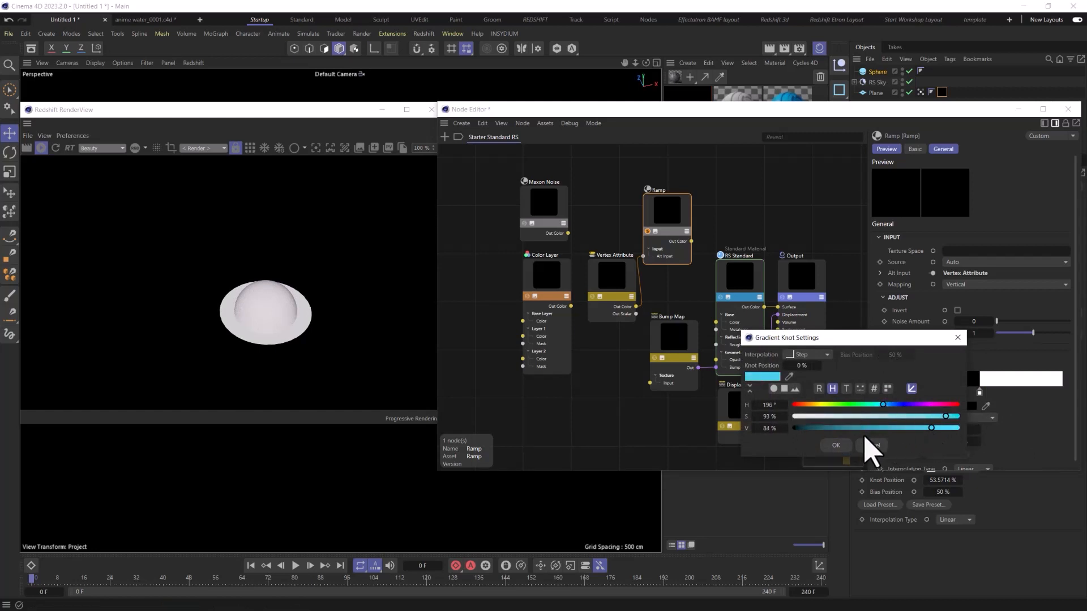
click(835, 445)
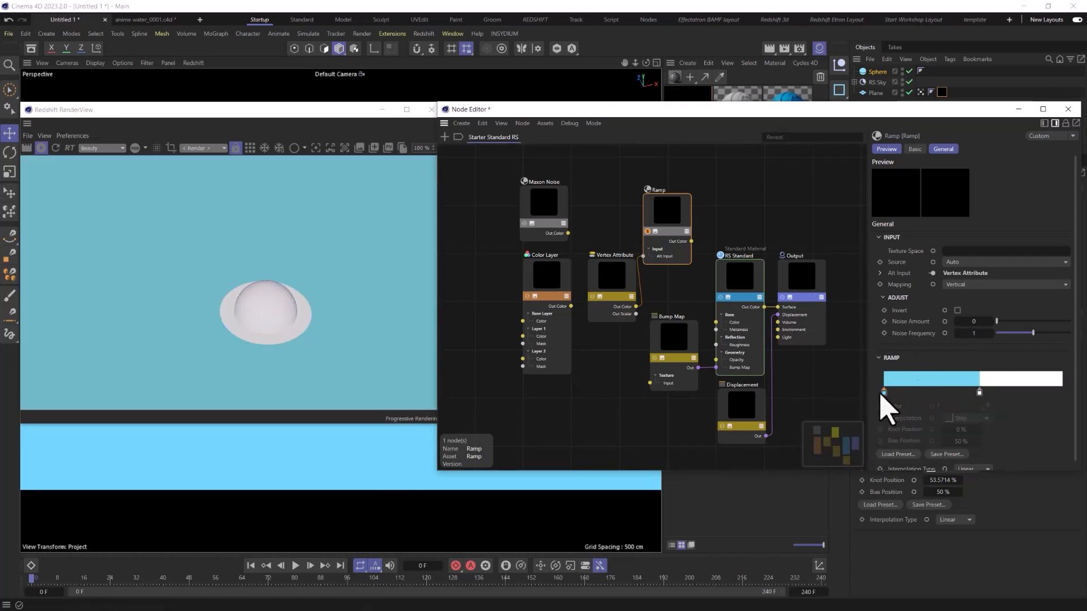
double_click(884, 393)
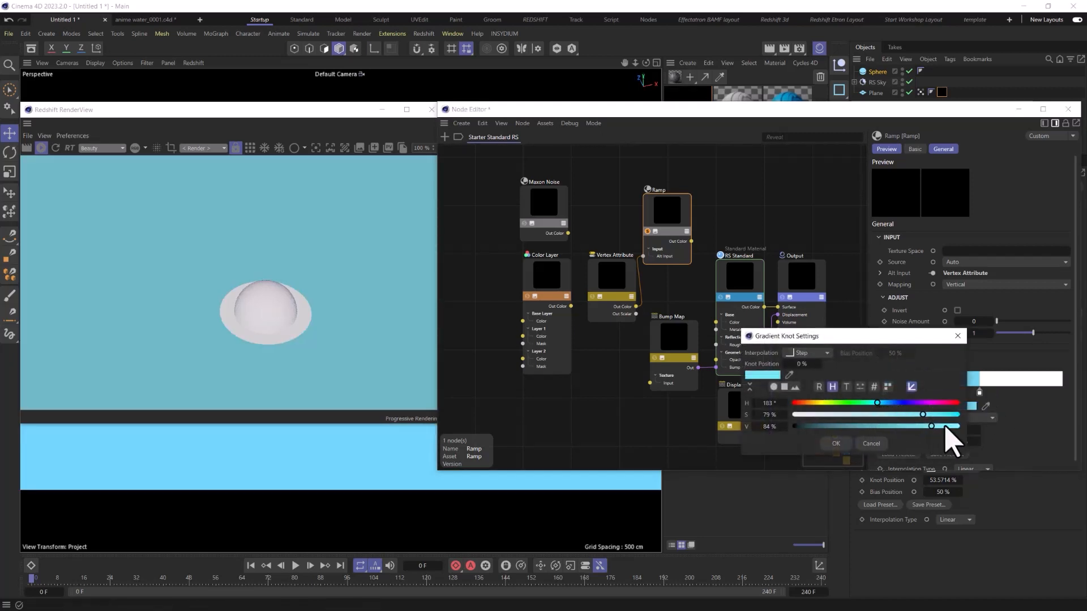
click(836, 444)
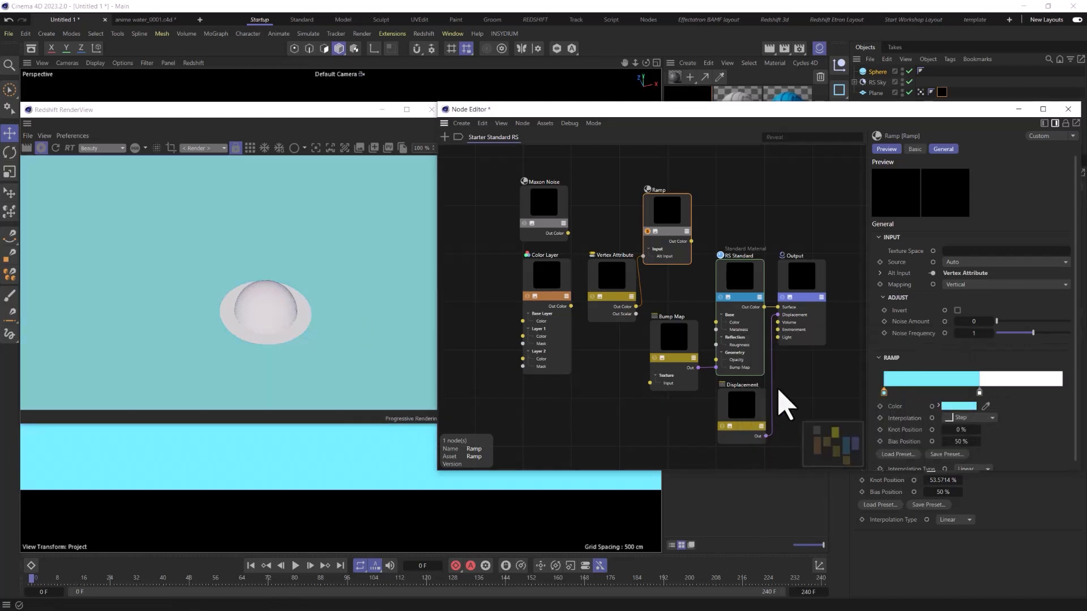
double_click(884, 392)
click(889, 398)
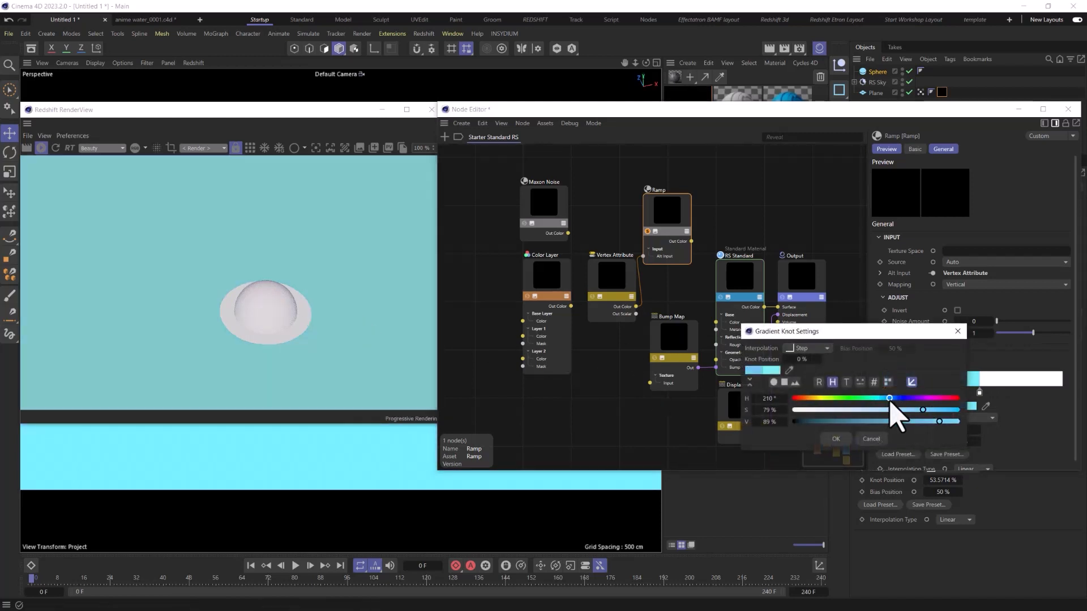
click(836, 439)
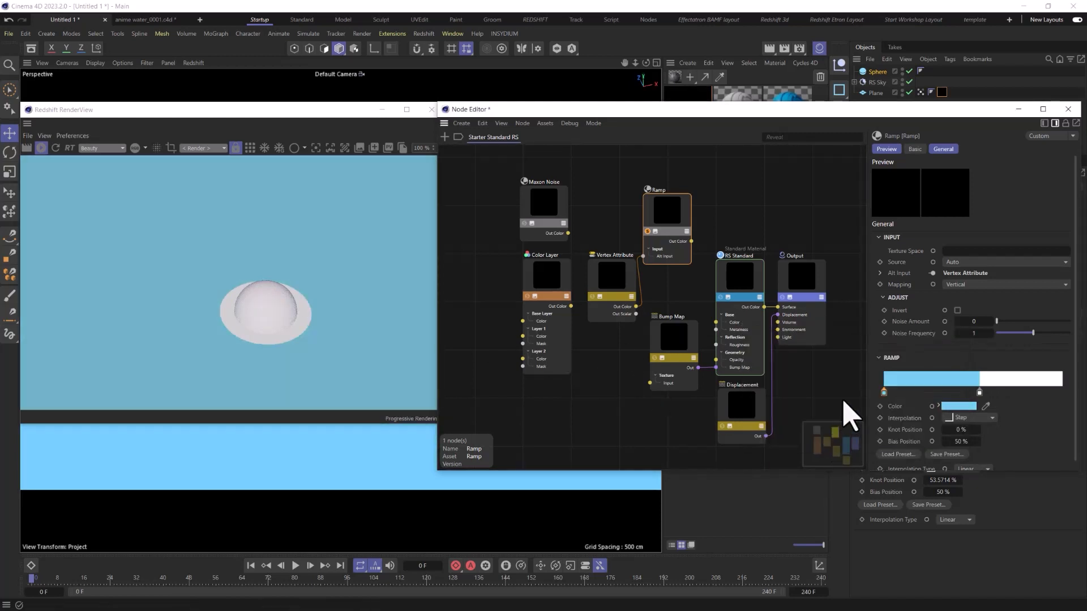
Step: Close the Node Editor, move the sphere across the plane to test the foam ring in the render, and close the RenderView
click(1068, 110)
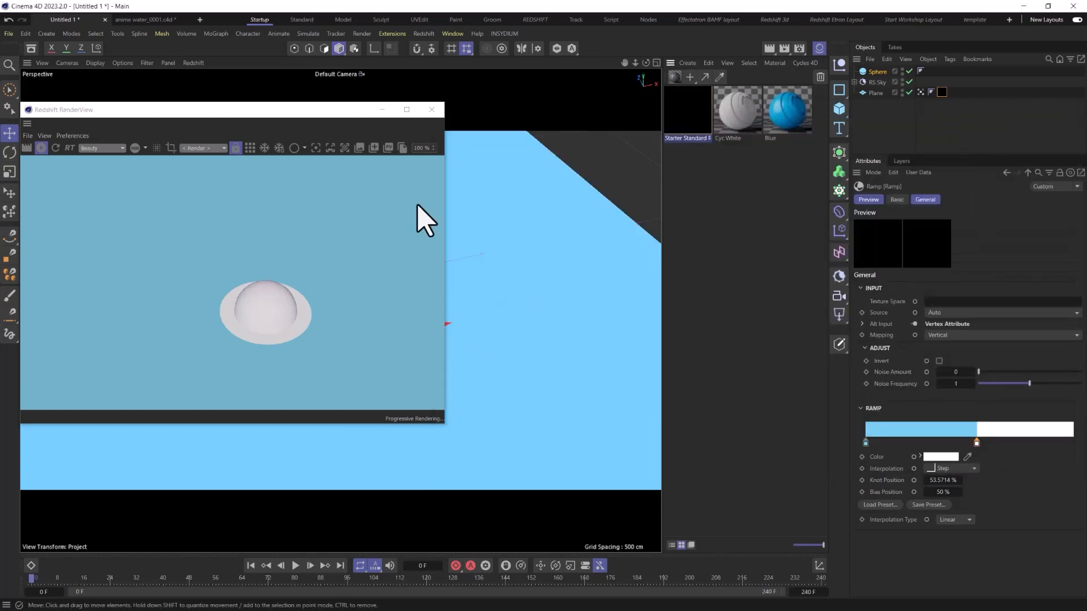
drag(283, 110, 746, 97)
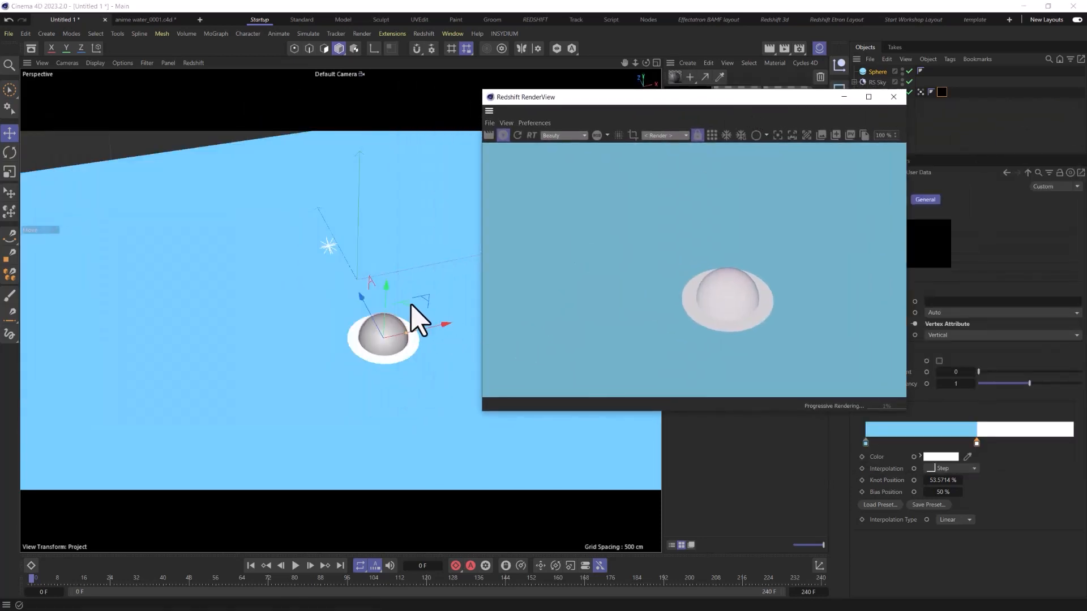
drag(409, 312, 216, 314)
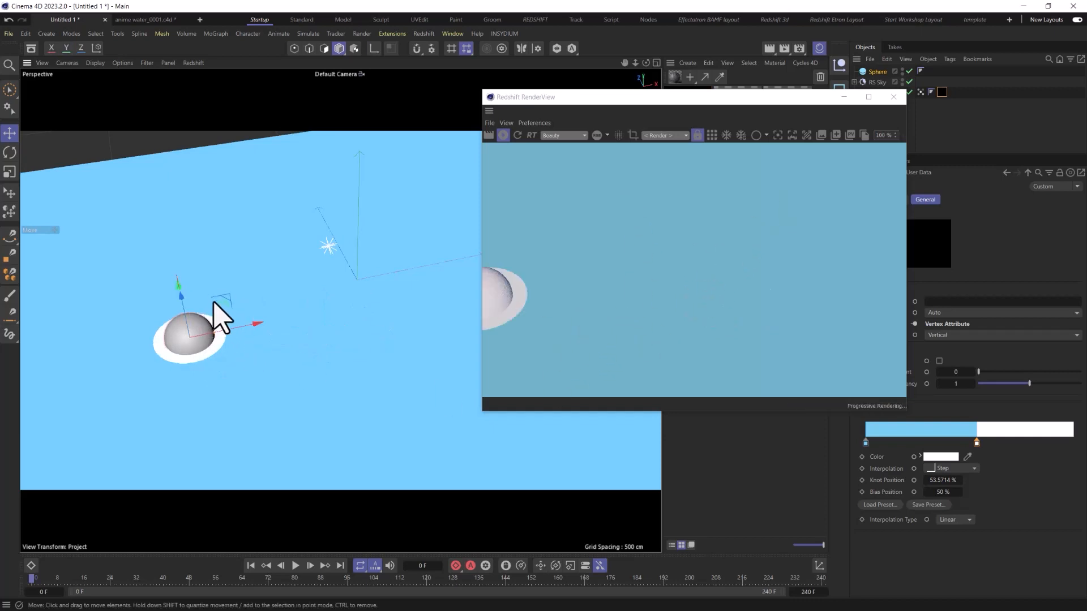
drag(226, 315, 402, 335)
drag(627, 98, 317, 102)
click(581, 101)
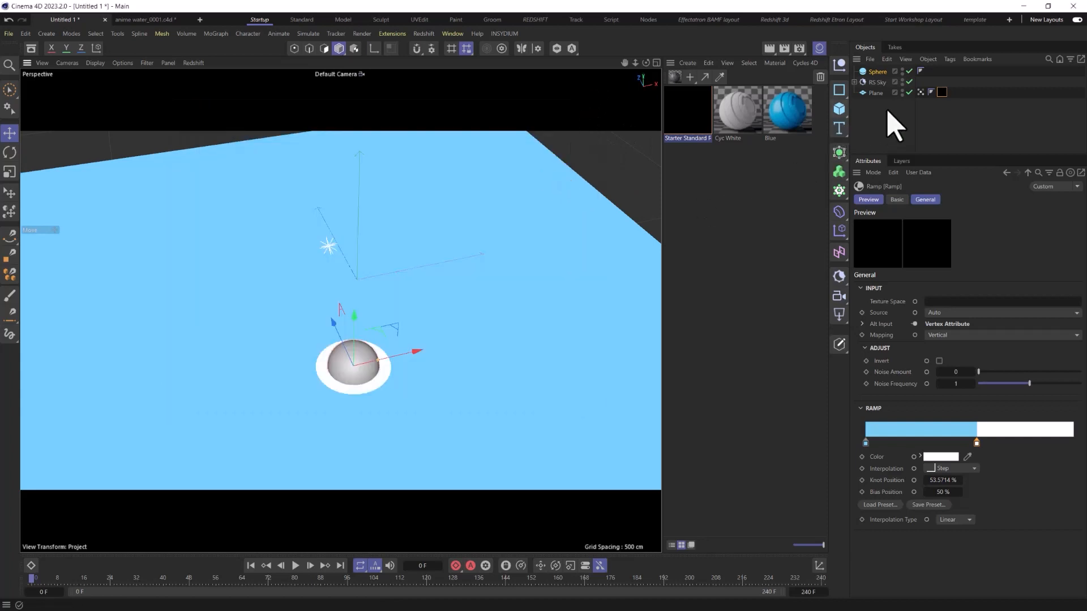
Step: Add a Shader Field to the plane's Vertex Map fields and load a Noise shader into it
click(921, 92)
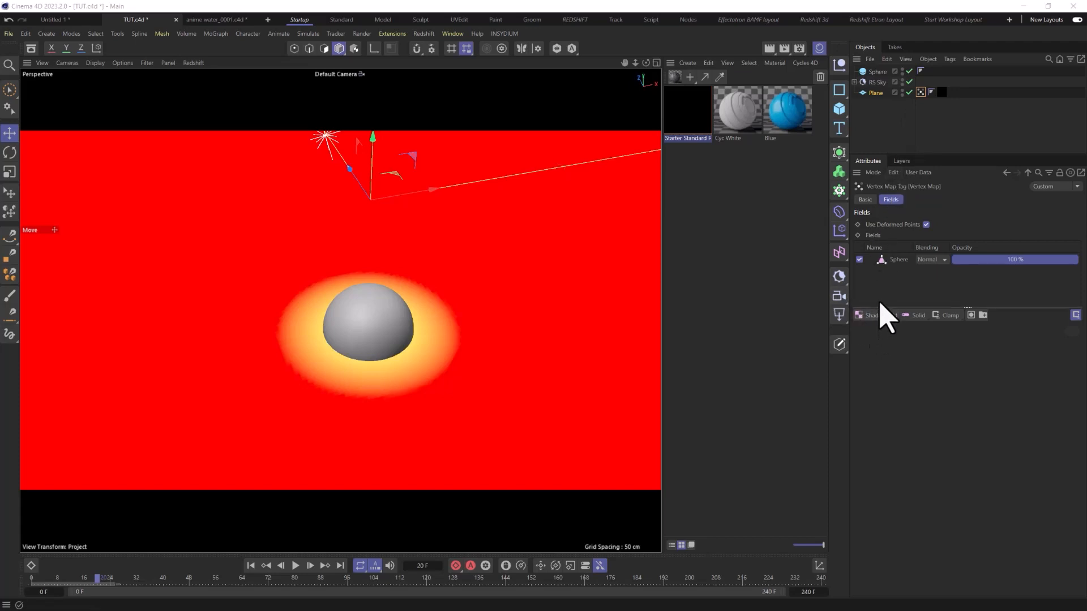
click(877, 315)
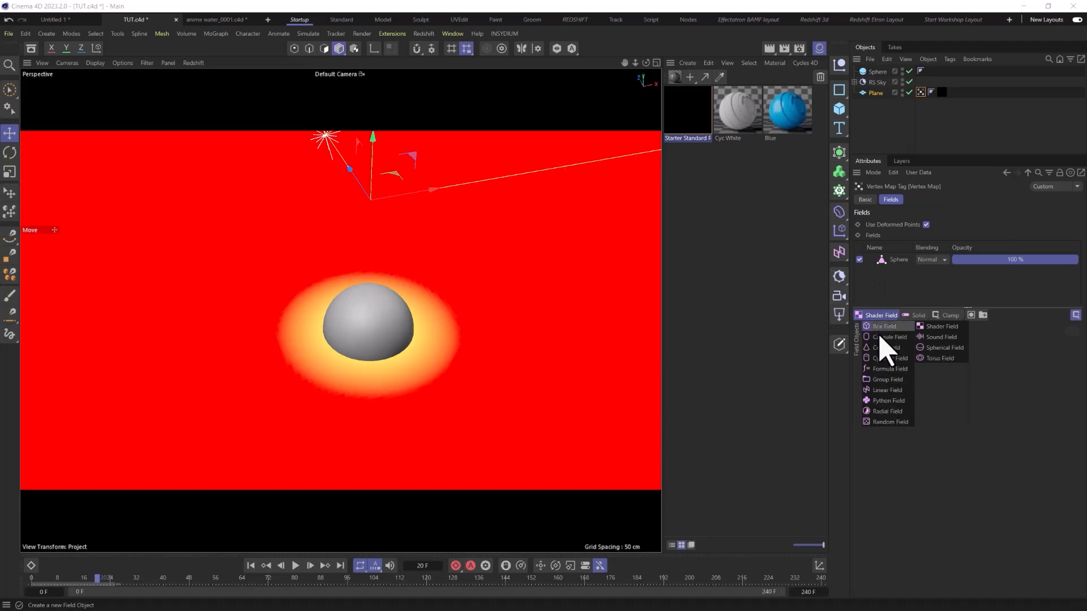
click(935, 328)
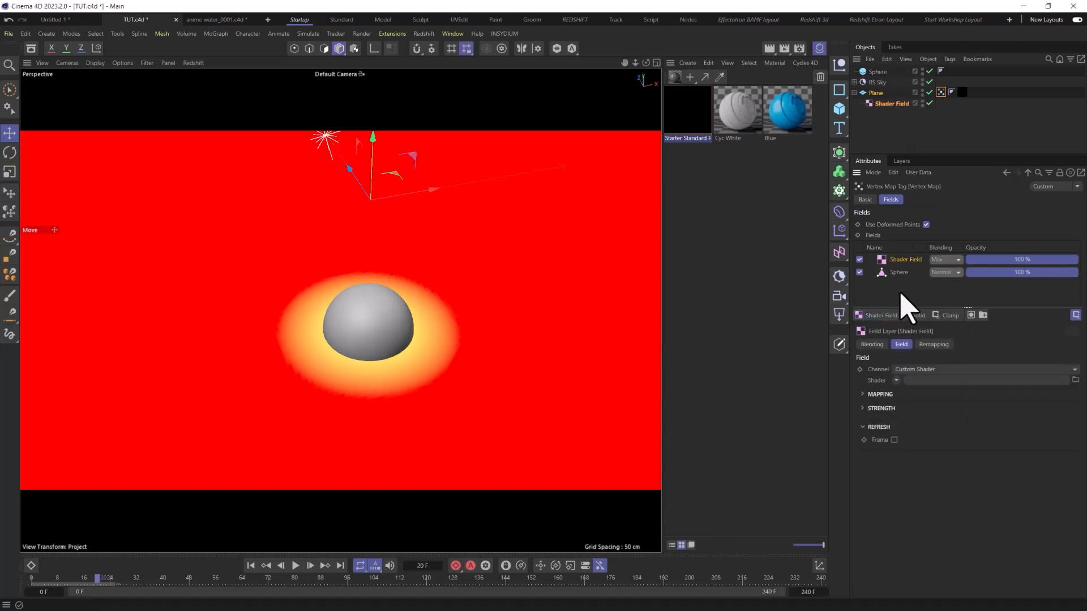
click(896, 380)
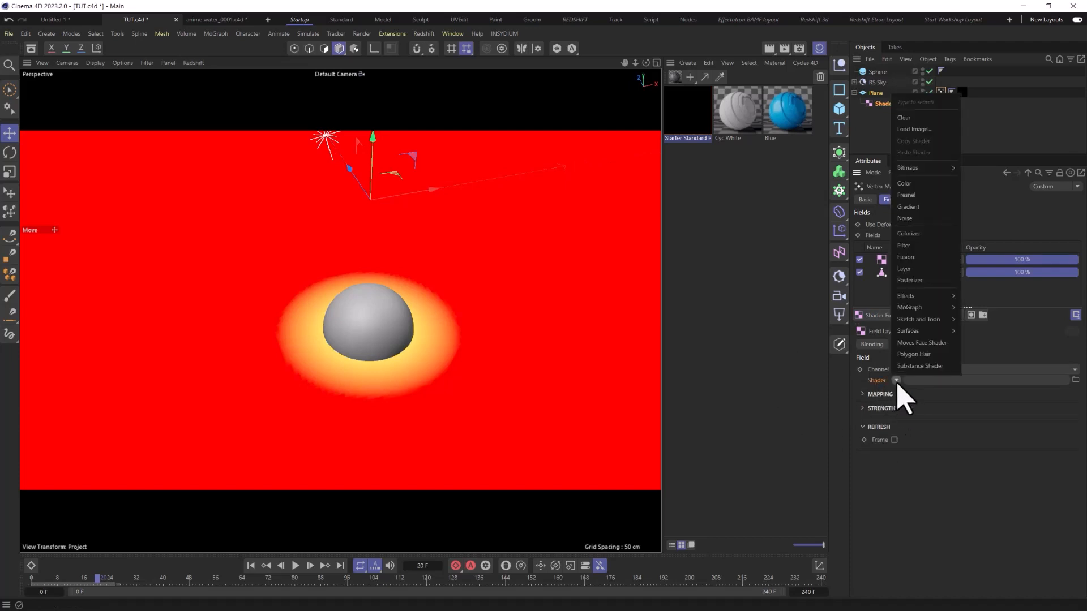
click(907, 227)
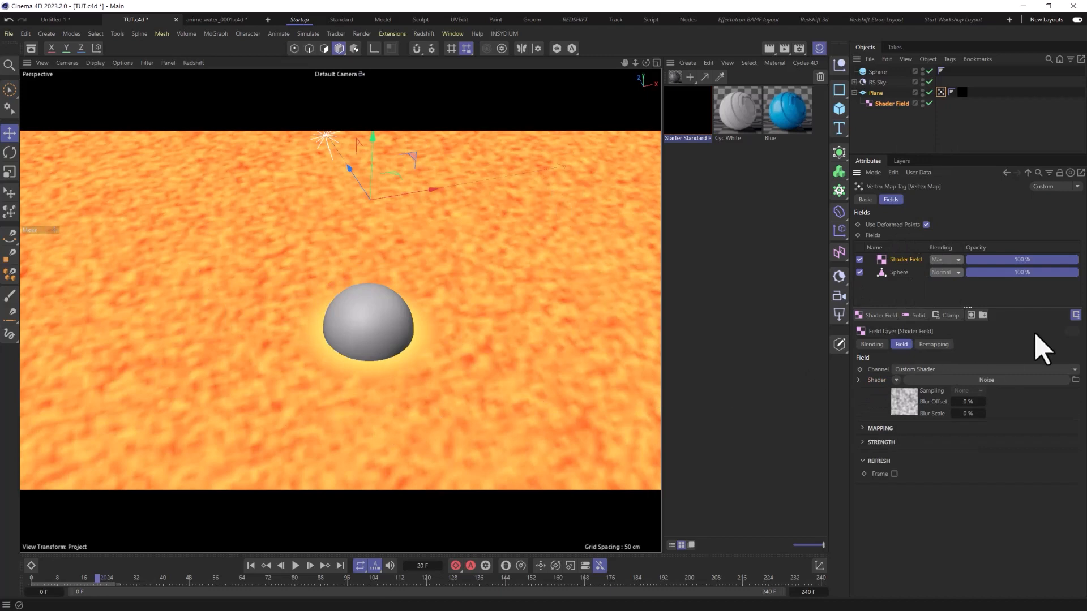
Step: Set the Noise shader to Wavy Turbulence with a Global Scale of 1124% and a Low Clip of 30%
click(961, 380)
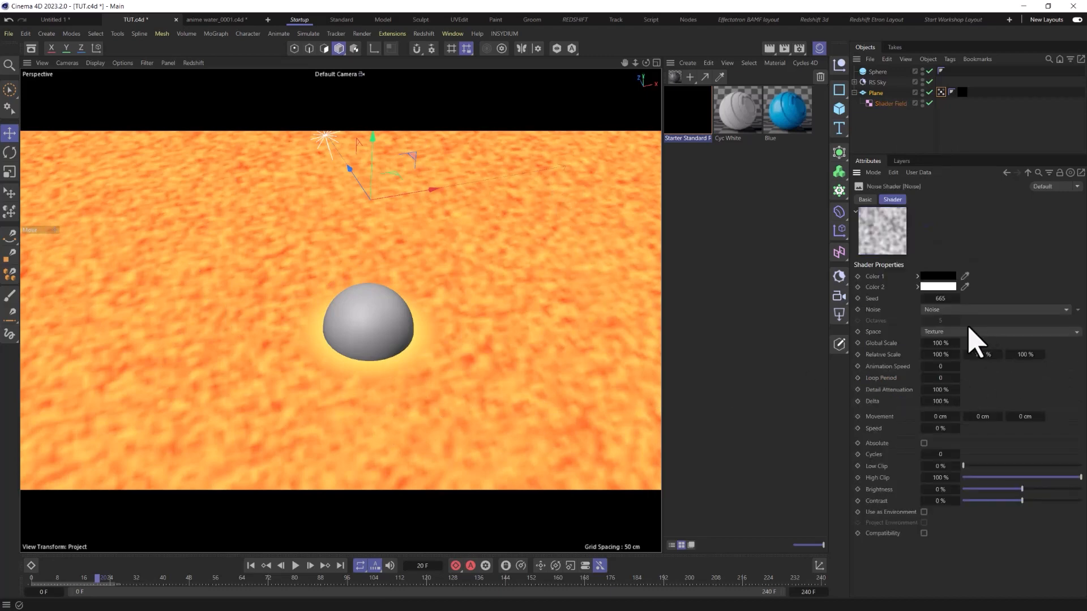
click(983, 311)
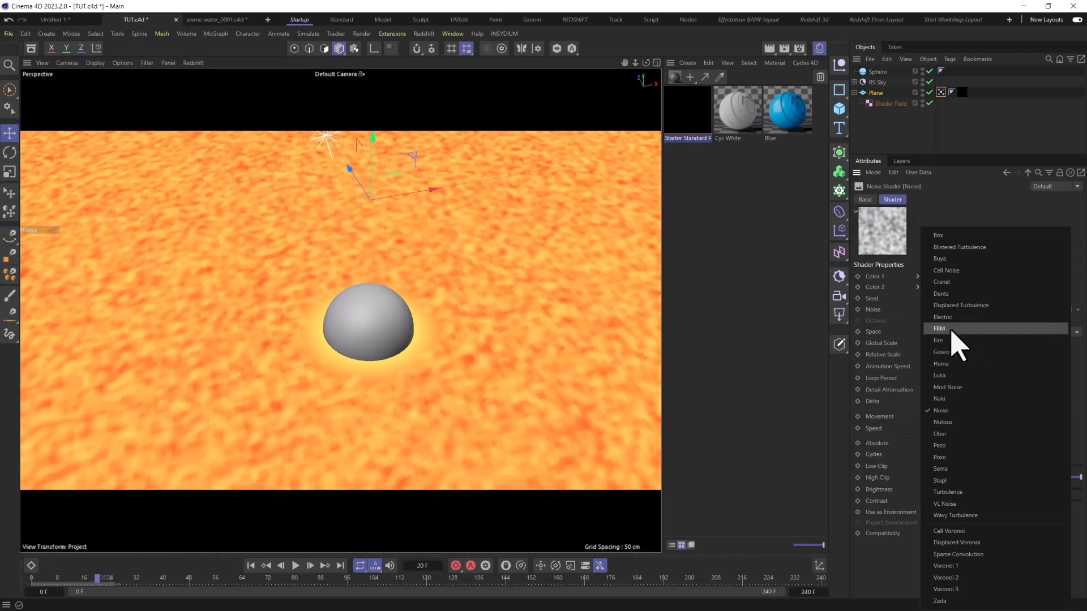
click(955, 516)
drag(932, 343, 1048, 343)
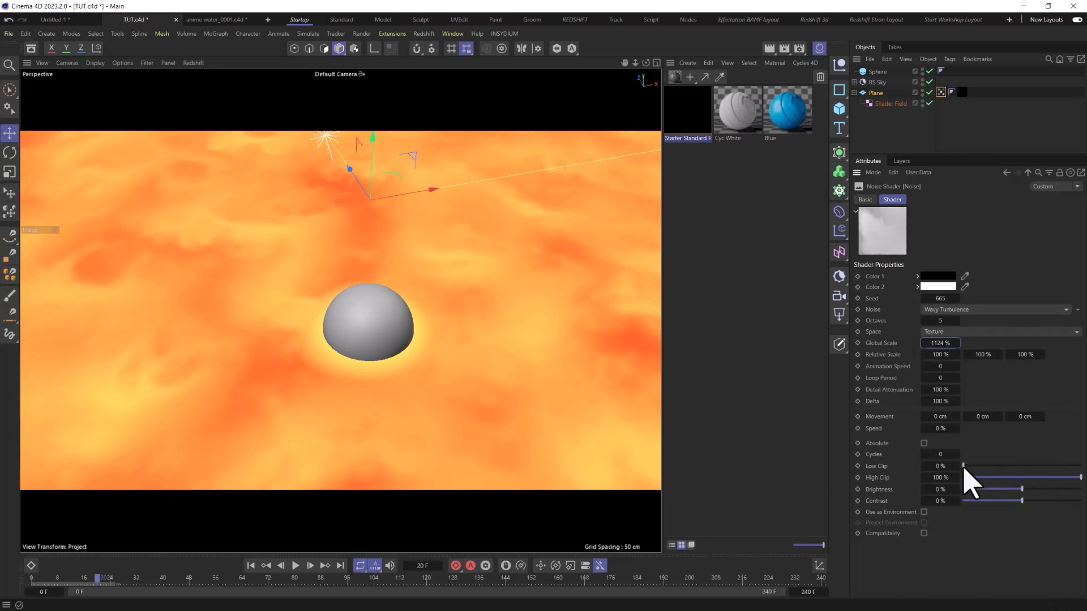
drag(963, 465, 1000, 466)
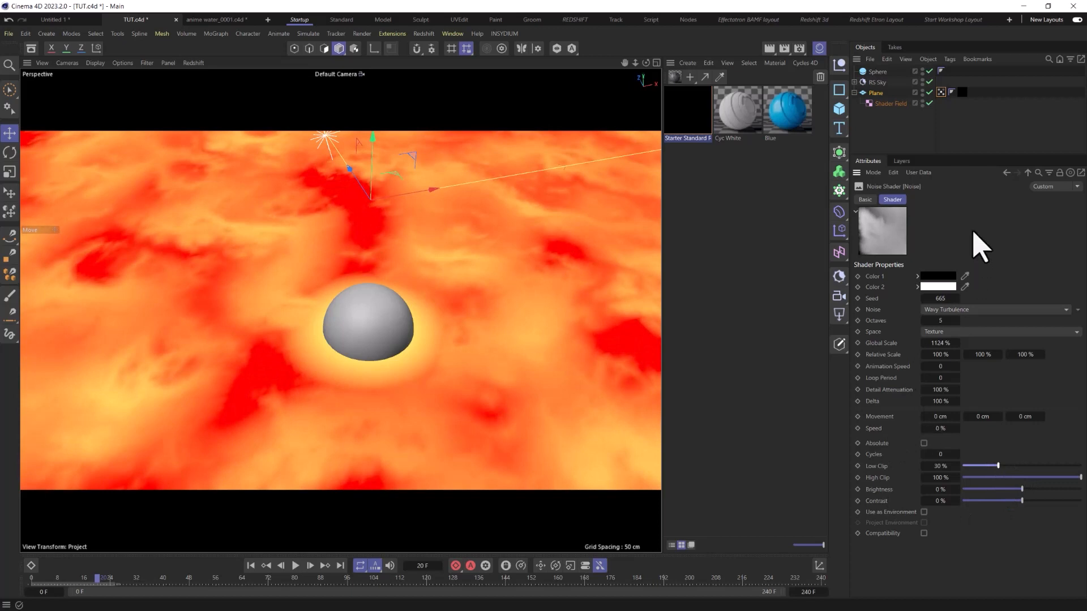
Step: Set the Shader Field's blending to Subtract in the Vertex Map and adjust the Sphere layer's radius
click(941, 92)
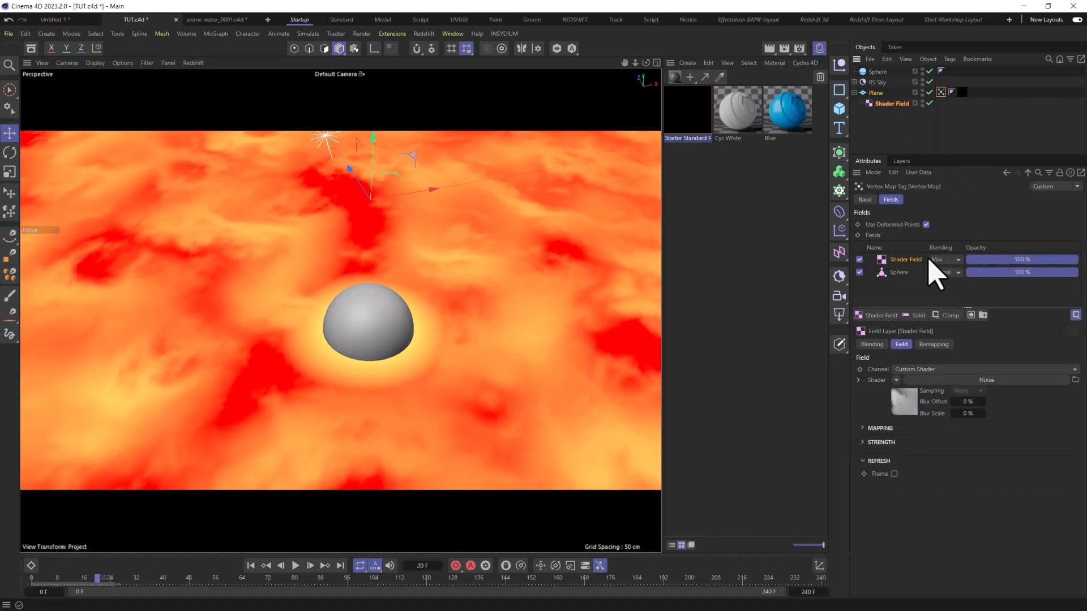
click(948, 260)
click(956, 317)
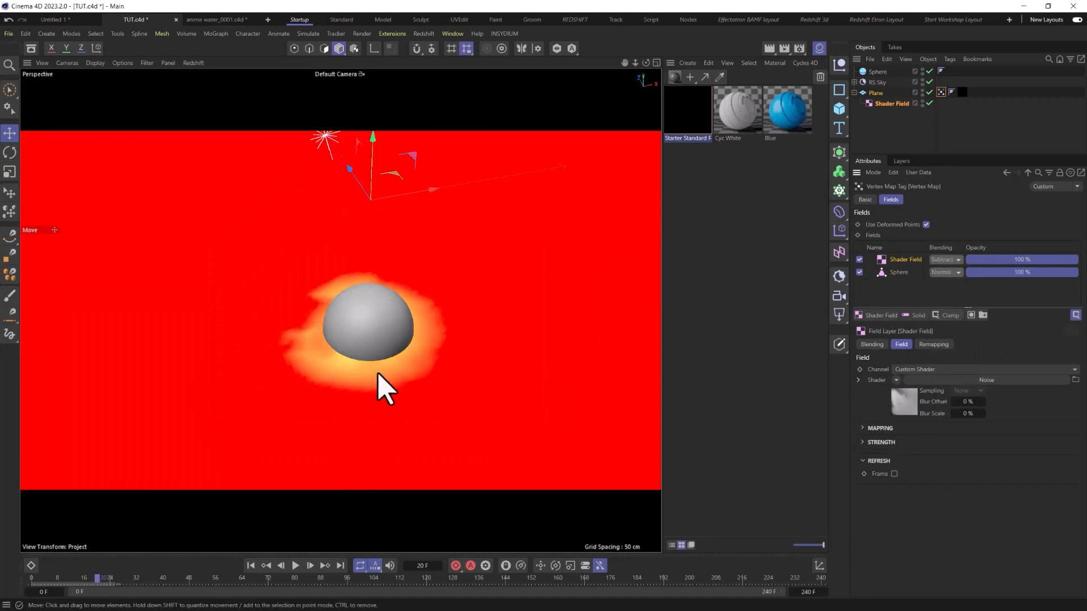
click(897, 273)
drag(1007, 401, 1039, 404)
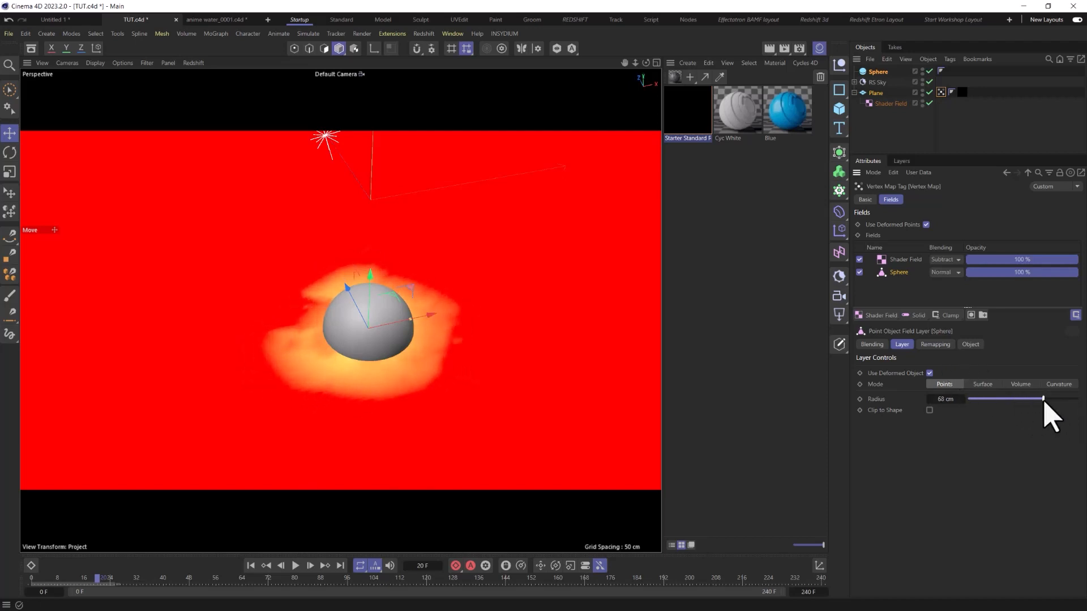
Step: Set the Noise shader's Animation Speed to 1 and Loop Period to 240, play the animation and return to the first frame
click(905, 262)
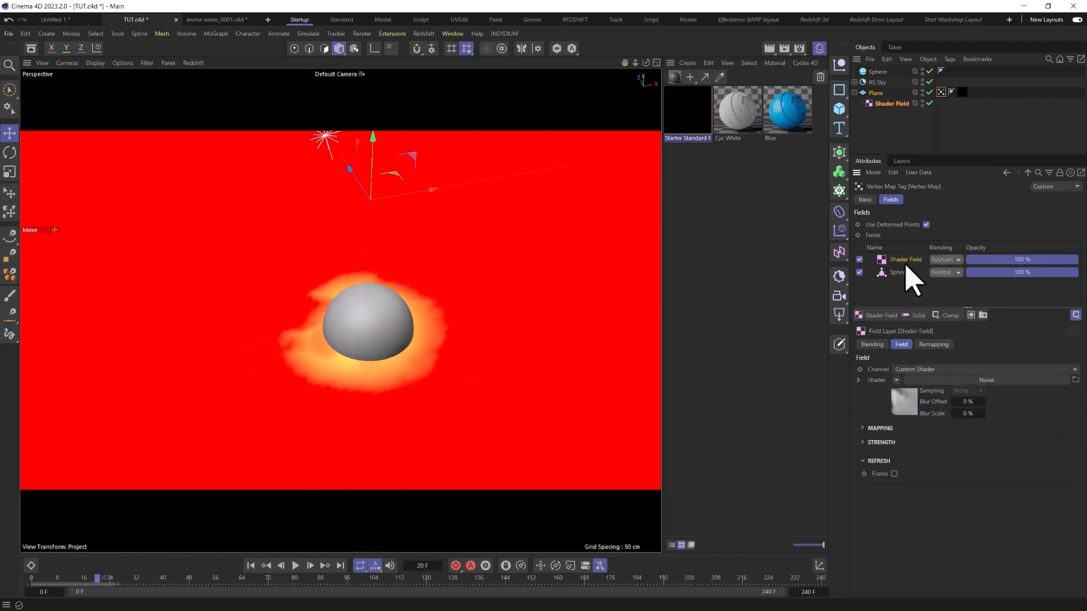
click(942, 381)
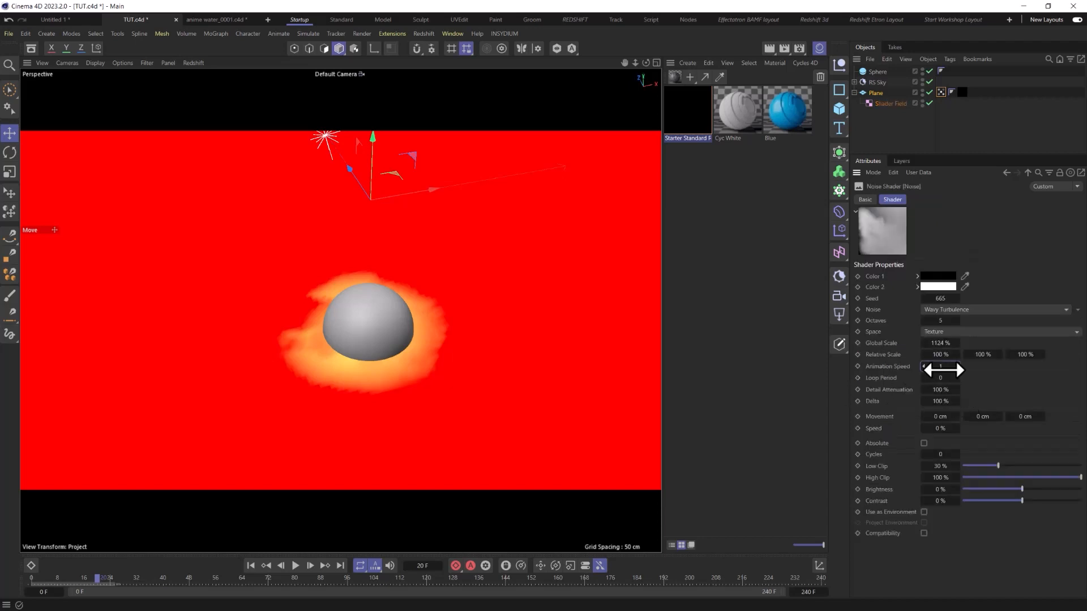
text(1)
key(Return)
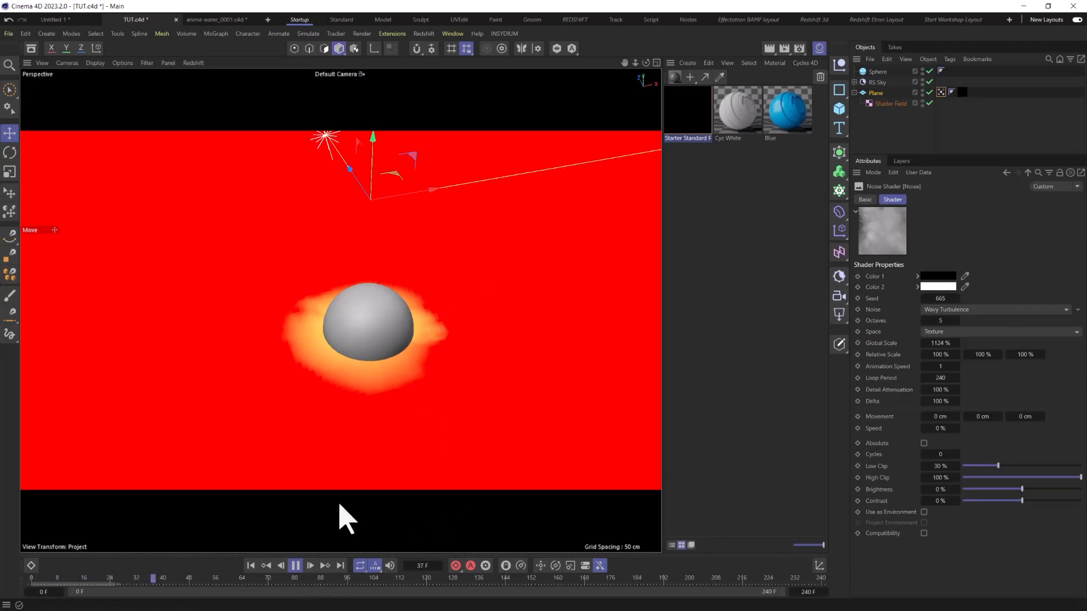
click(294, 567)
click(253, 566)
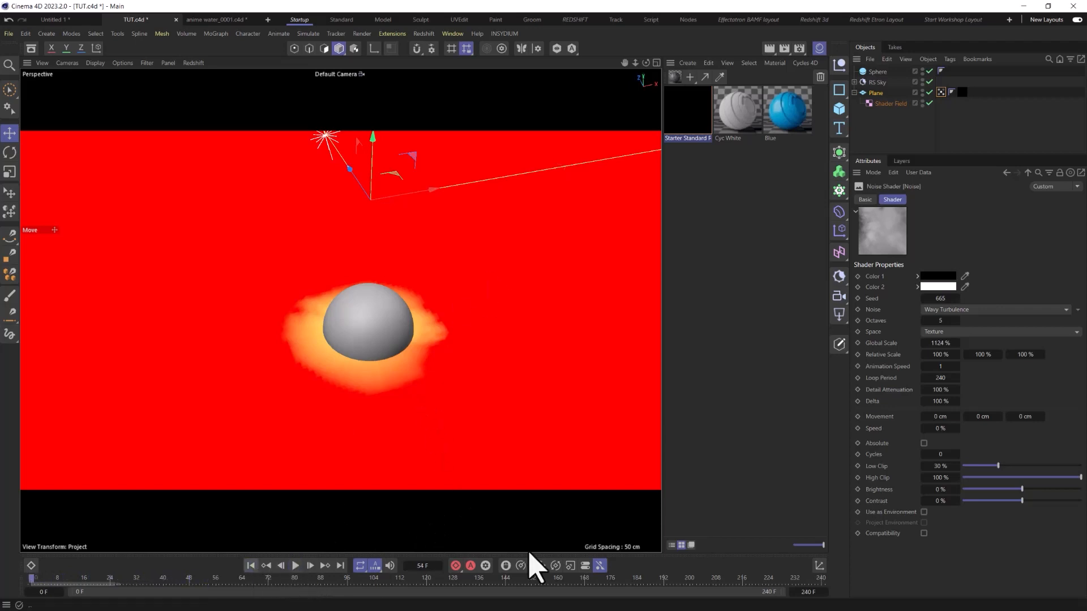
Step: Enable frame refresh on the Shader Field in the plane's Vertex Map and play the animation with everything deselected
click(940, 93)
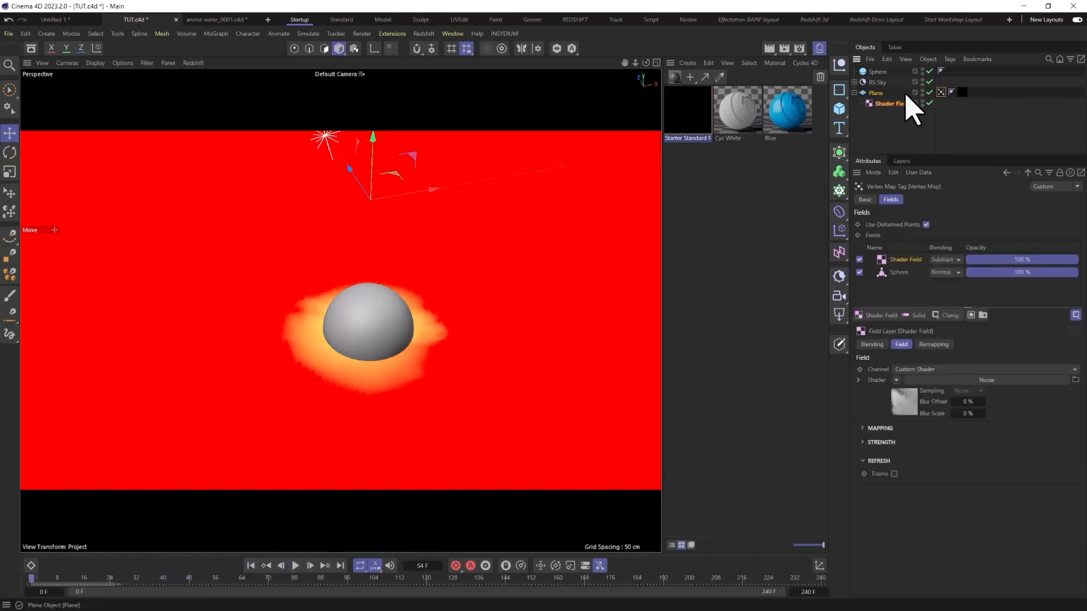
click(894, 475)
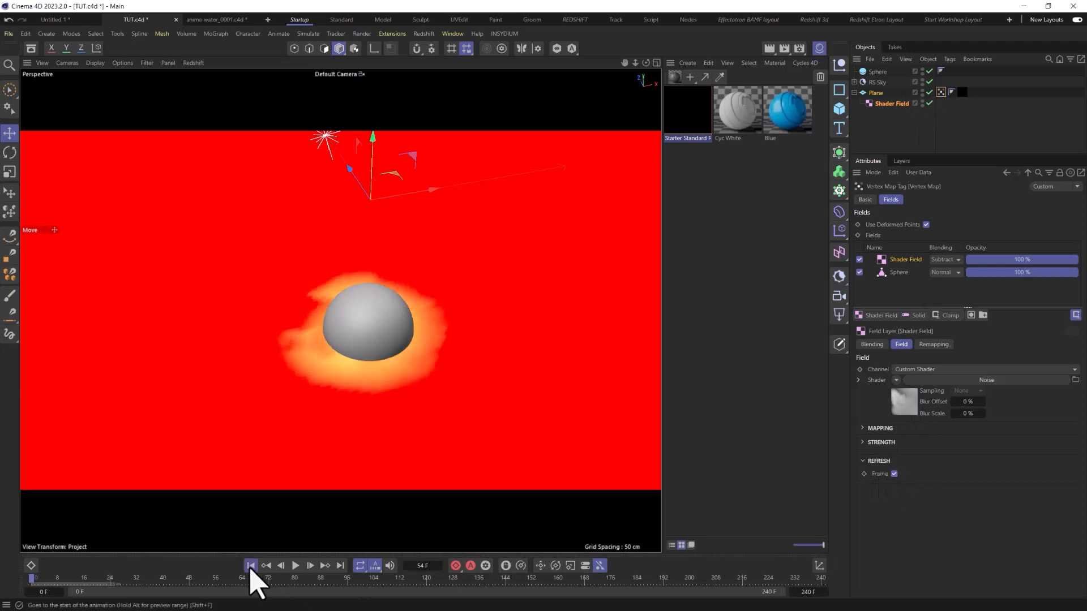
click(295, 566)
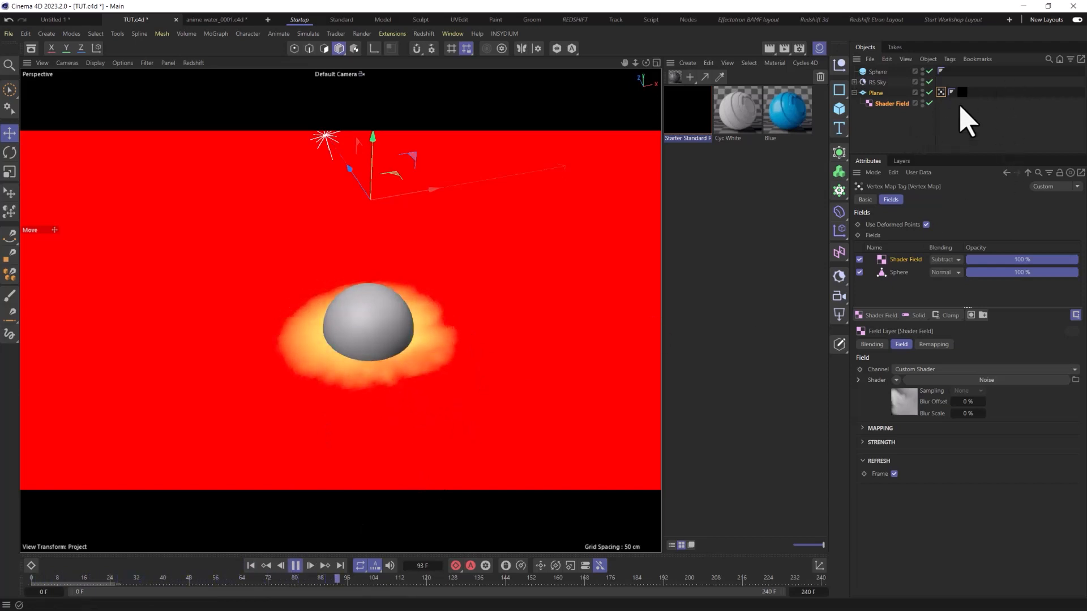
click(964, 83)
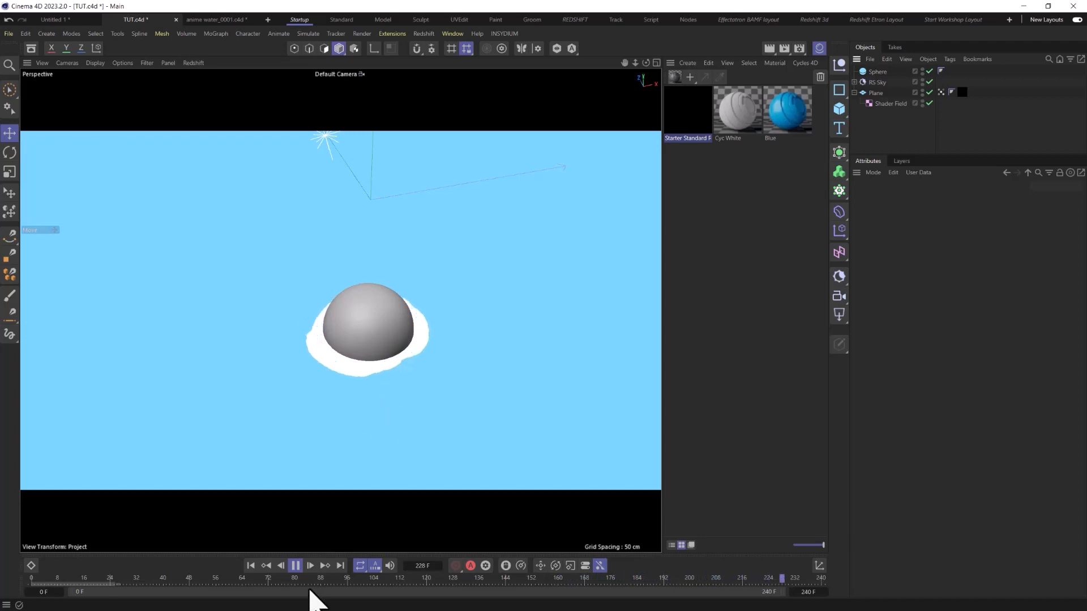
click(295, 566)
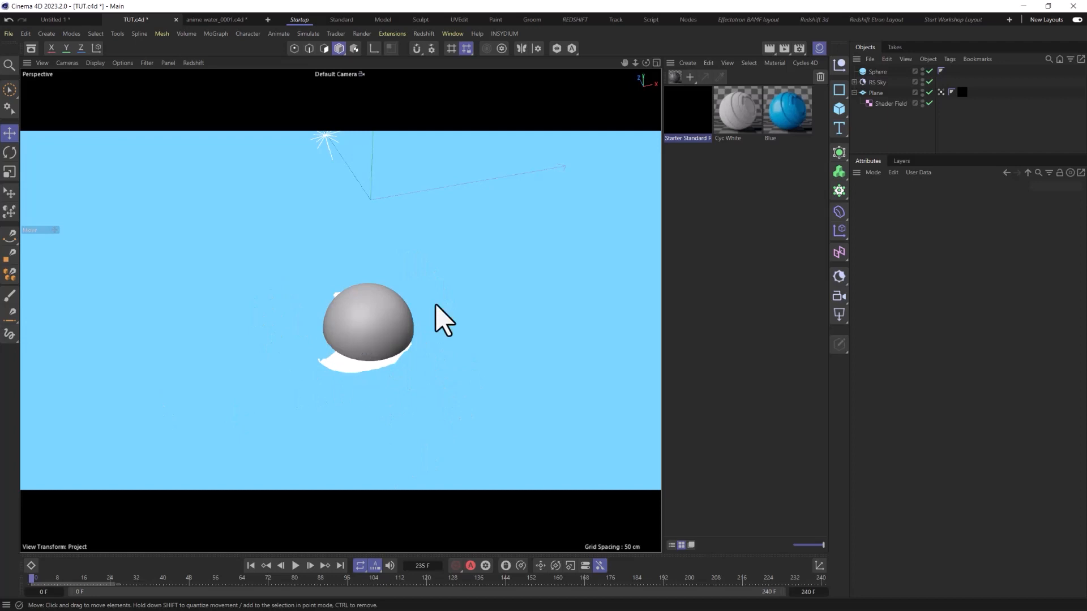
Step: Add a Curve modifier layer to the plane's Vertex Map fields and set its blending to Max
click(941, 92)
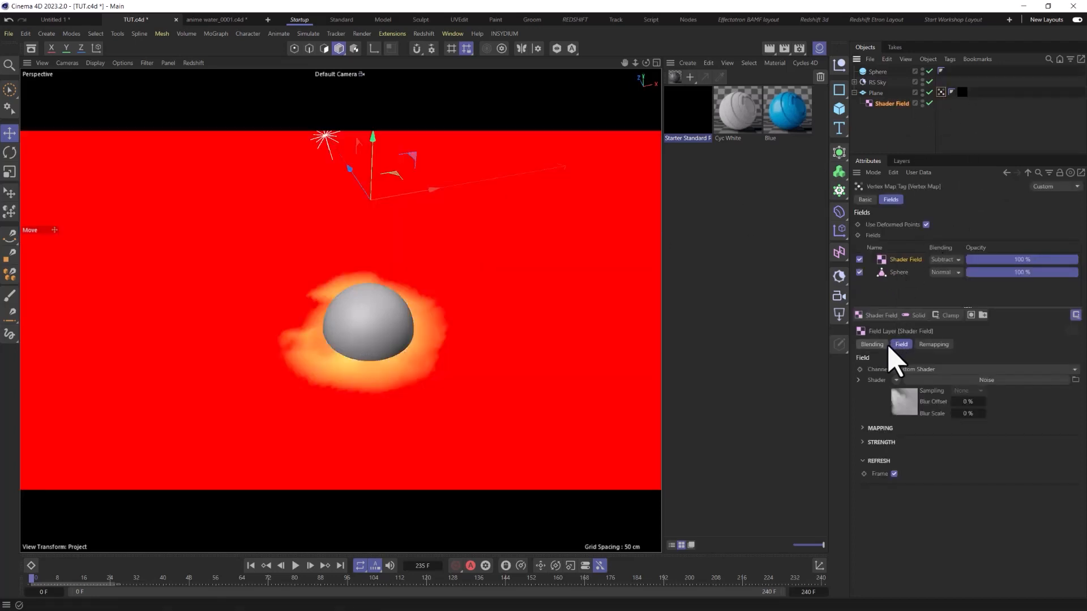
click(941, 315)
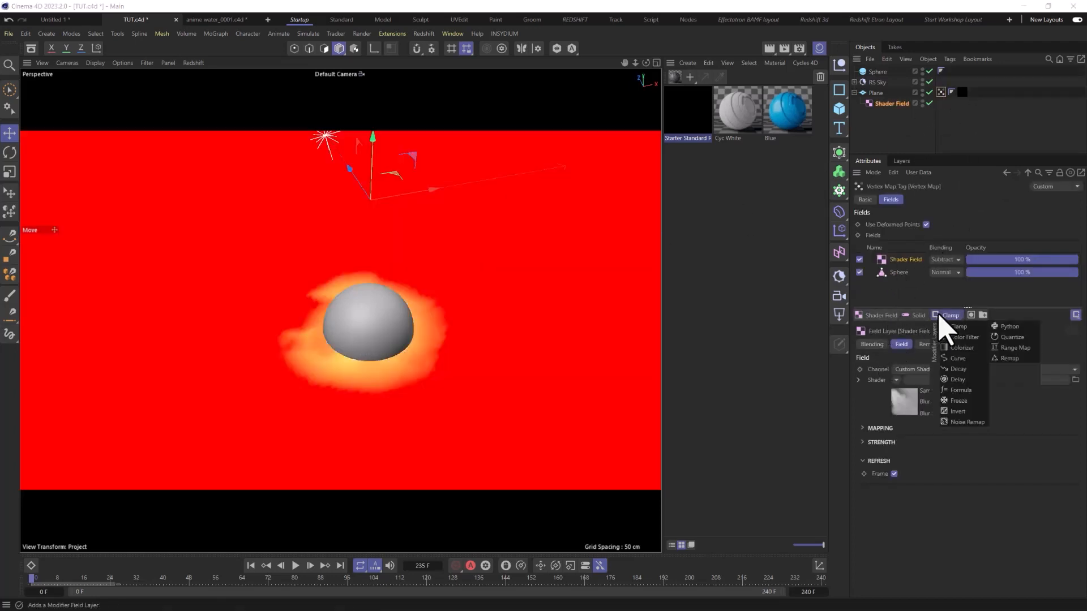
click(958, 358)
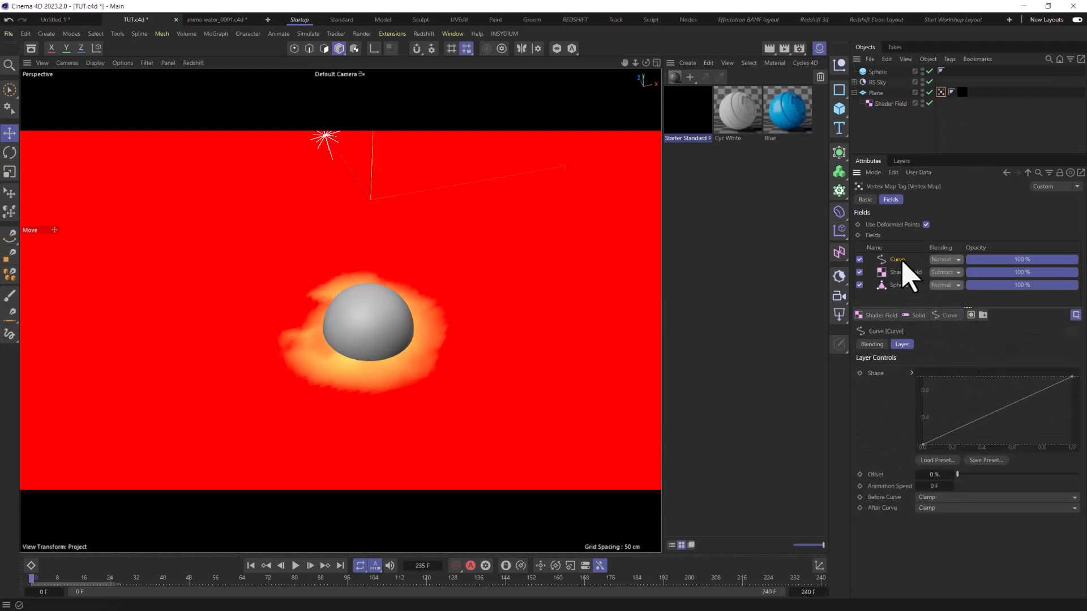
click(945, 260)
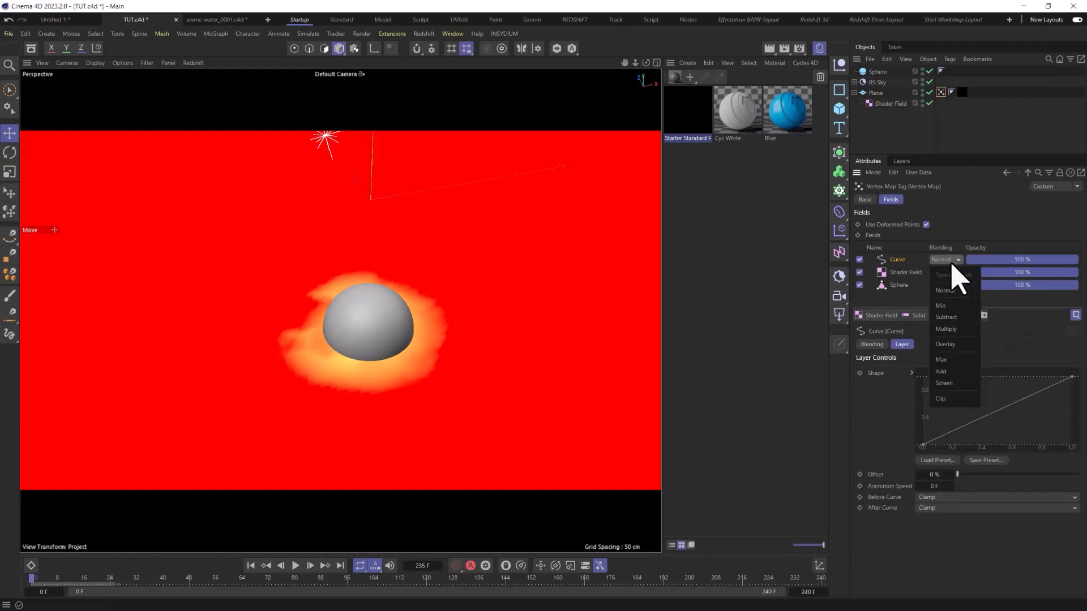
click(953, 361)
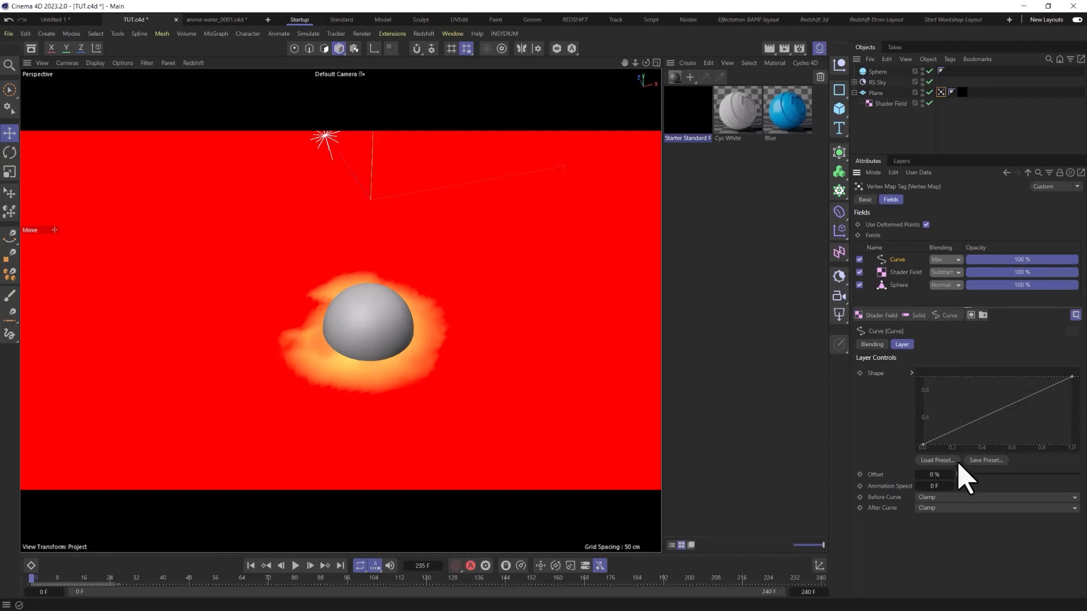
Step: Load the Gauss preset into the Curve layer, narrow it into a thin spike, and set the Offset to 11%
click(941, 462)
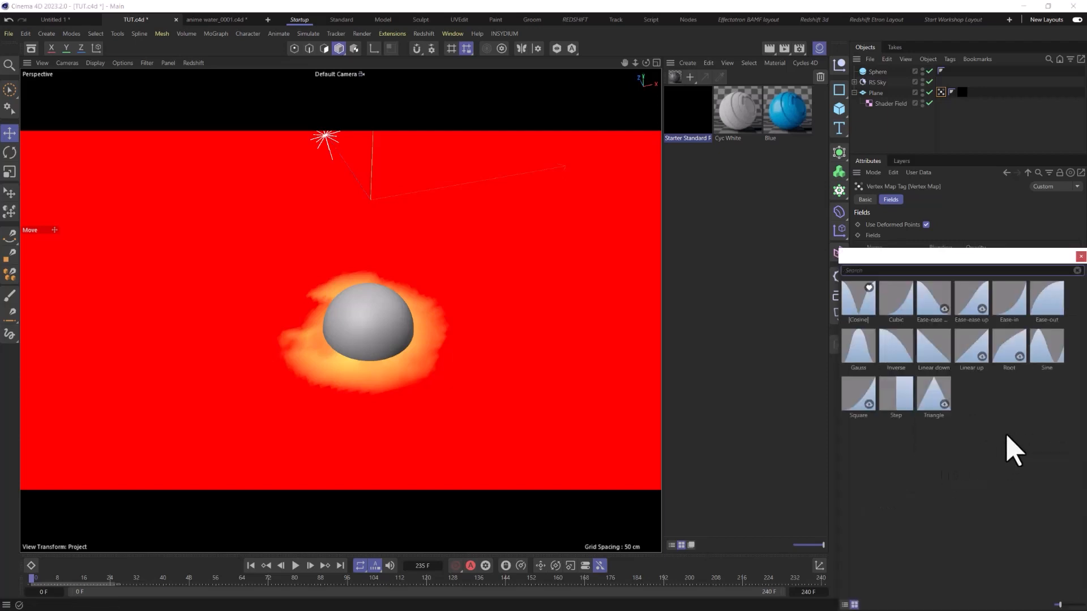
click(857, 346)
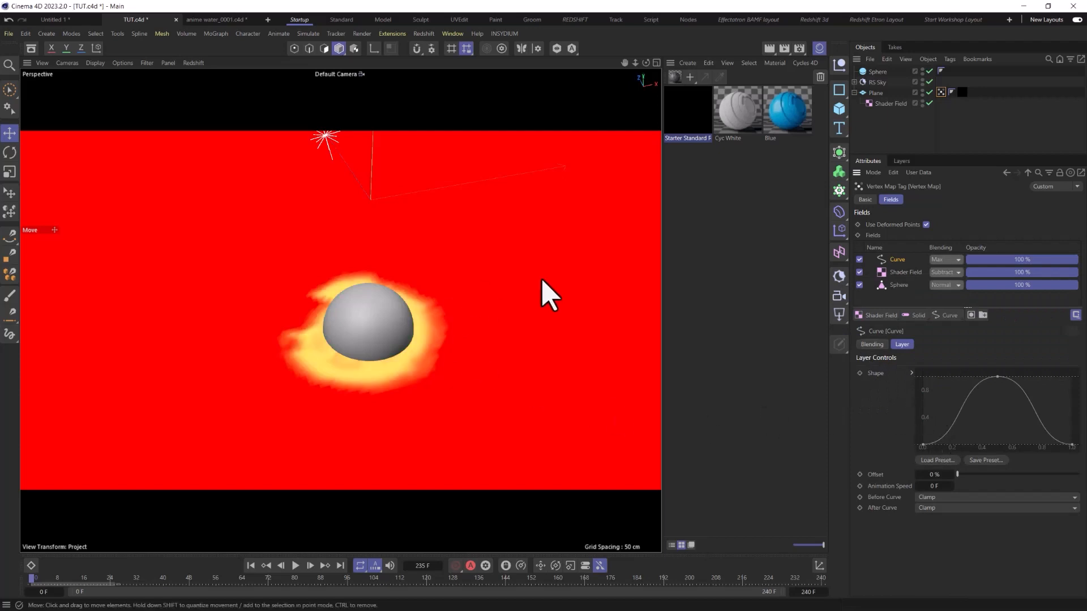
click(924, 445)
drag(955, 445, 1014, 448)
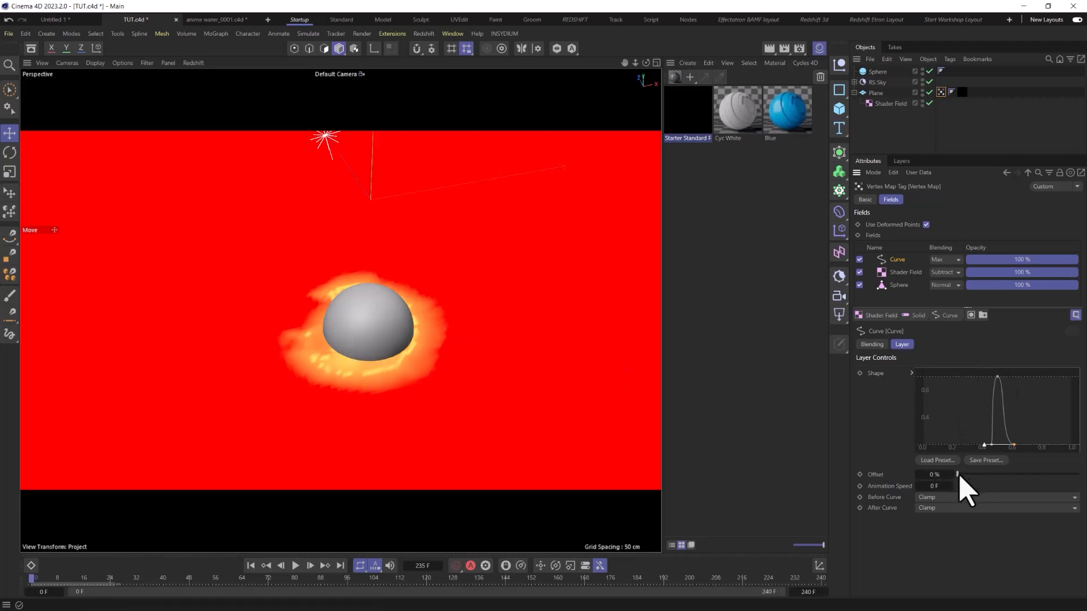
drag(959, 475, 1014, 446)
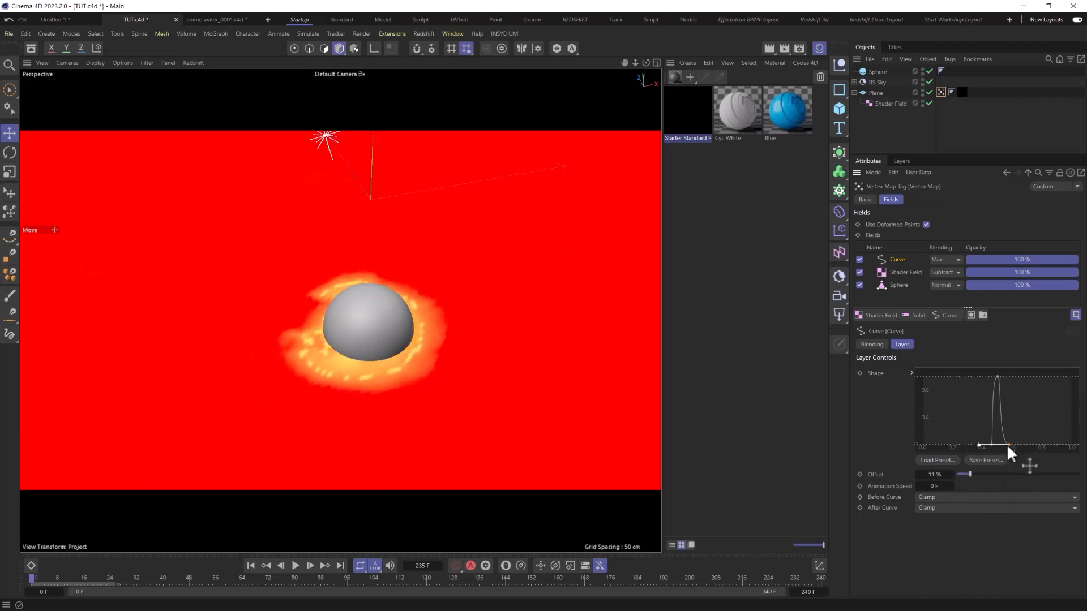
Step: Lower the curve's peak and shift it to about 0.4, then adjust the base points and handle to form a flat-topped bump
mouse_move(997, 377)
mouse_down()
mouse_move(991, 393)
mouse_move(999, 393)
mouse_up()
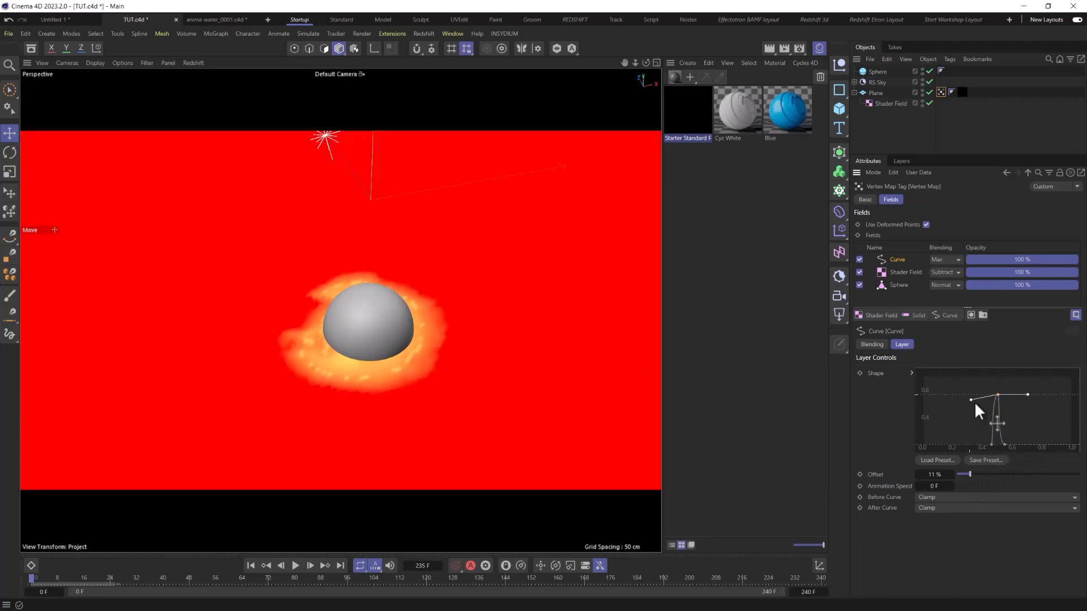
drag(988, 431, 988, 432)
click(998, 395)
drag(987, 432, 984, 398)
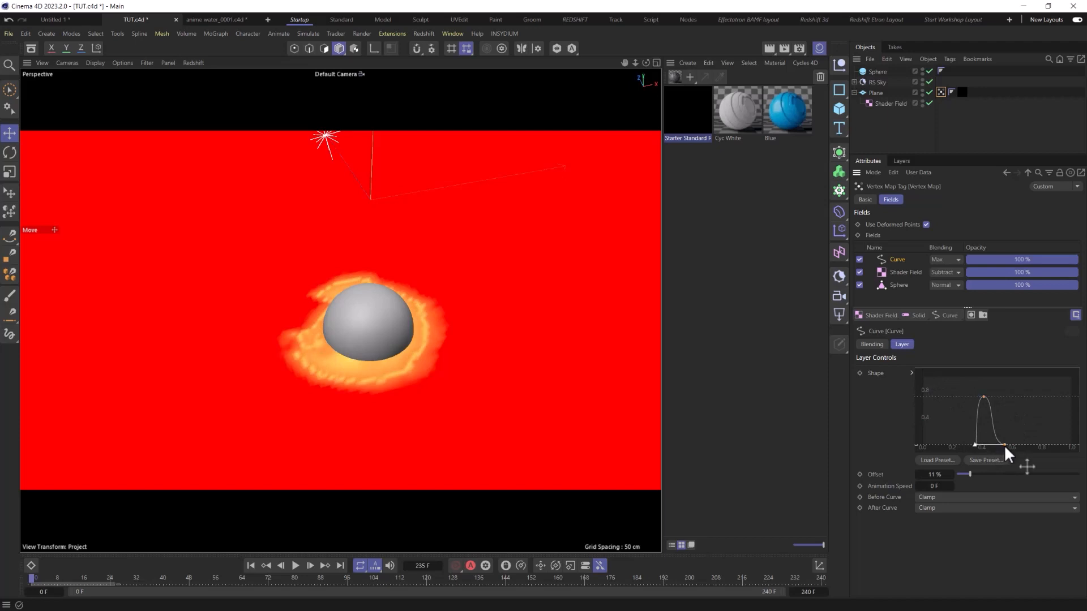
mouse_move(977, 444)
mouse_down()
mouse_move(993, 412)
mouse_move(969, 431)
mouse_move(970, 446)
mouse_up()
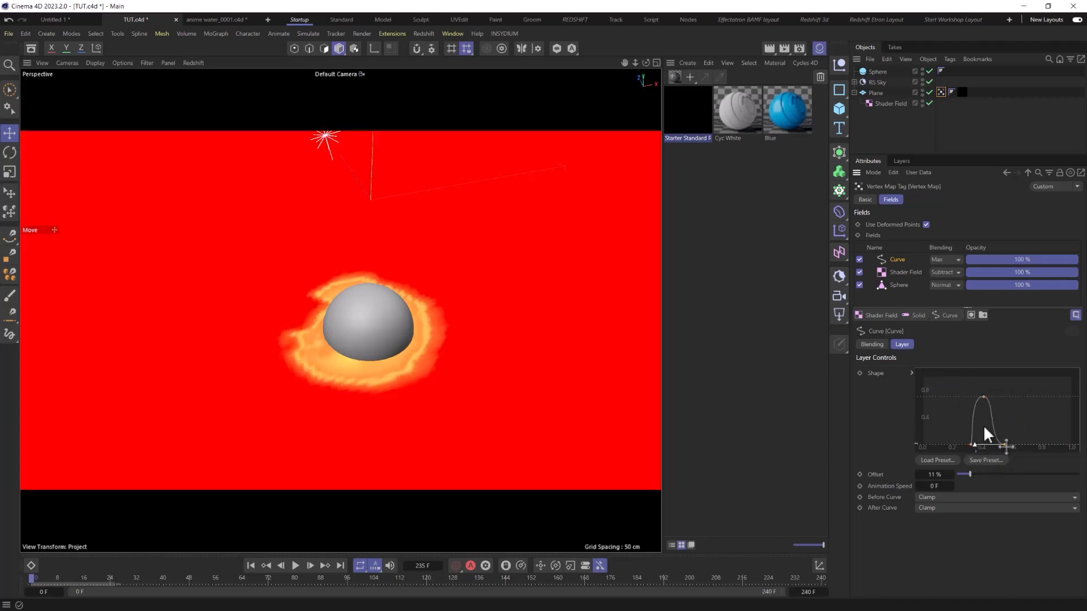
drag(1004, 402, 1009, 404)
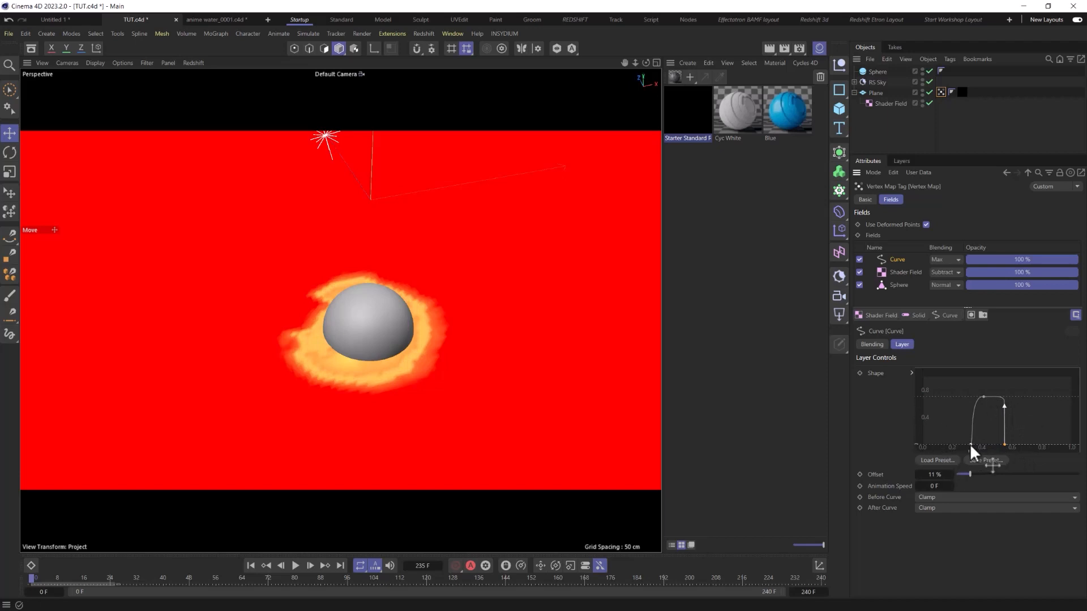
Step: Steepen the rising side of the Curve layer's bump and raise its peak to the full height of the graph
click(971, 444)
drag(972, 445, 1005, 451)
click(983, 397)
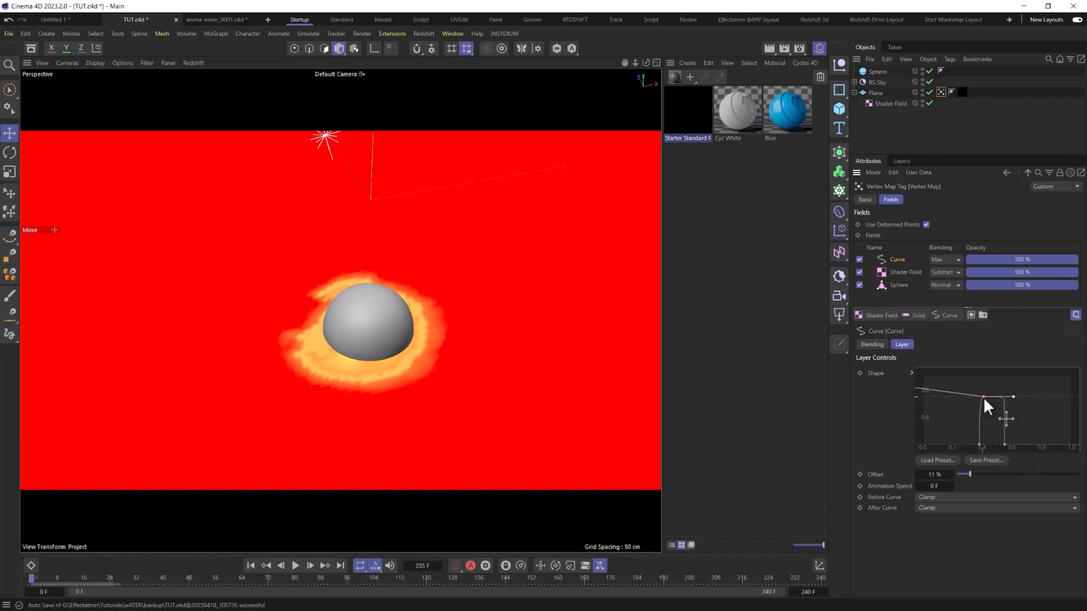
drag(984, 398, 993, 399)
drag(985, 398, 984, 383)
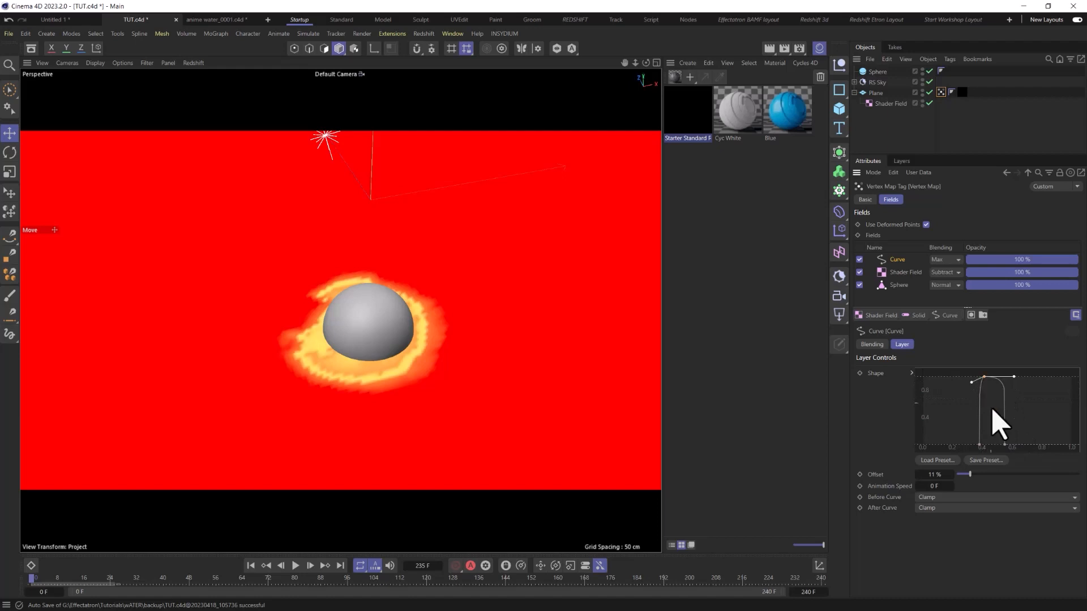
Step: Keyframe the Curve layer's Offset at 0% on frame 0 and 36% on frame 48
drag(970, 473, 946, 477)
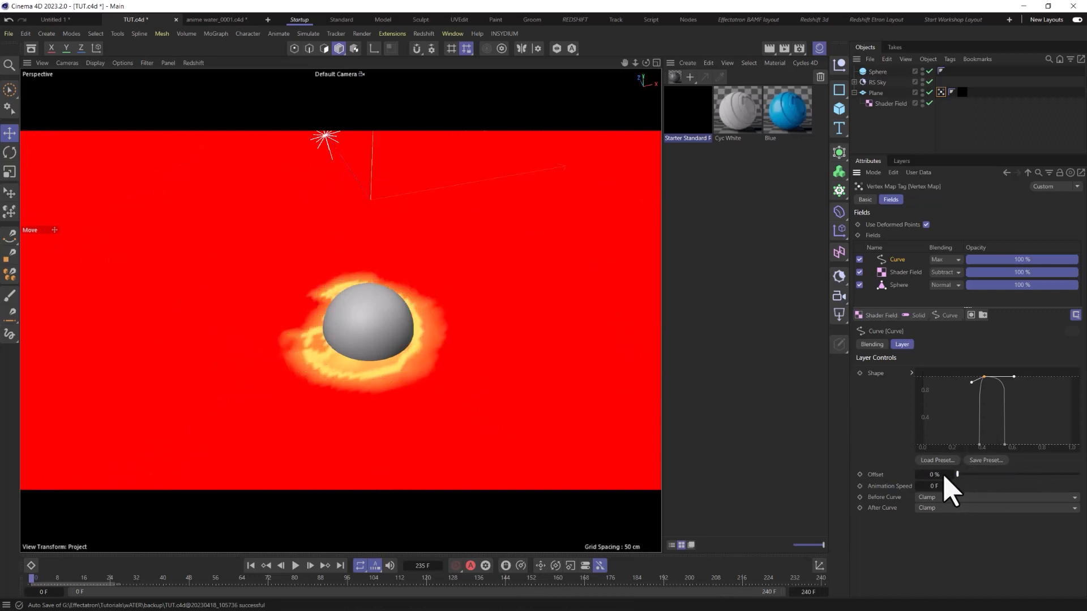
click(859, 475)
drag(60, 577, 189, 590)
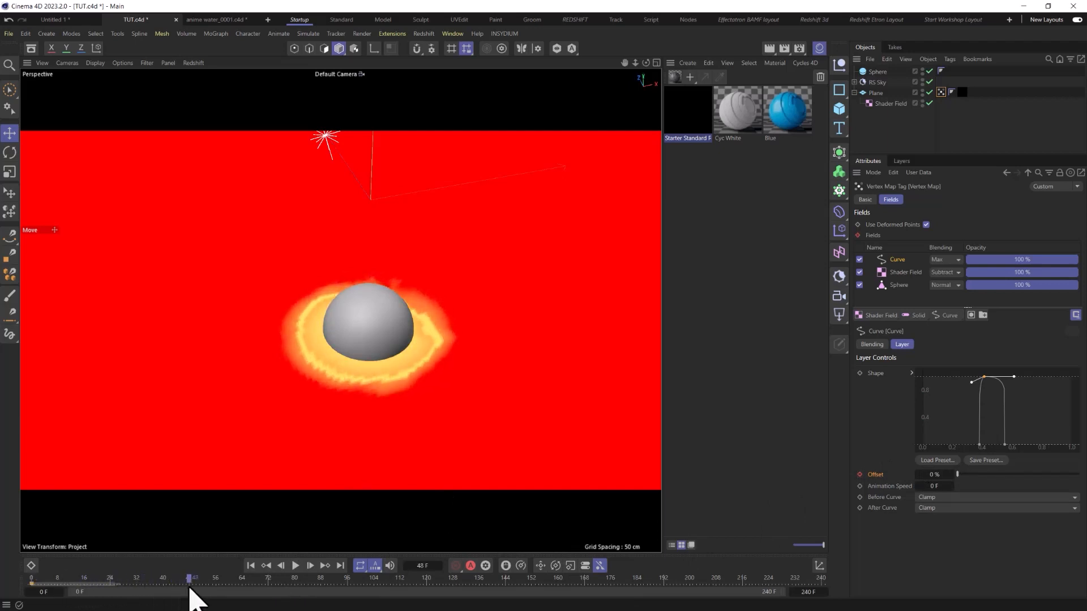
drag(956, 475, 1001, 479)
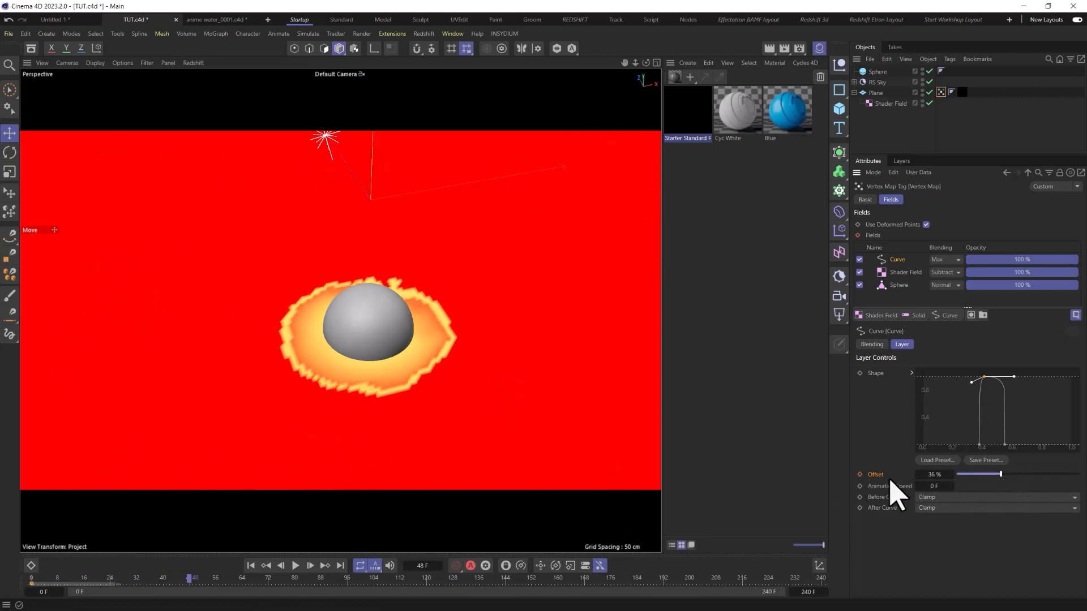
click(861, 475)
Step: Open the F-Curve timeline and set both Curve Offset keys to Linear interpolation
click(453, 33)
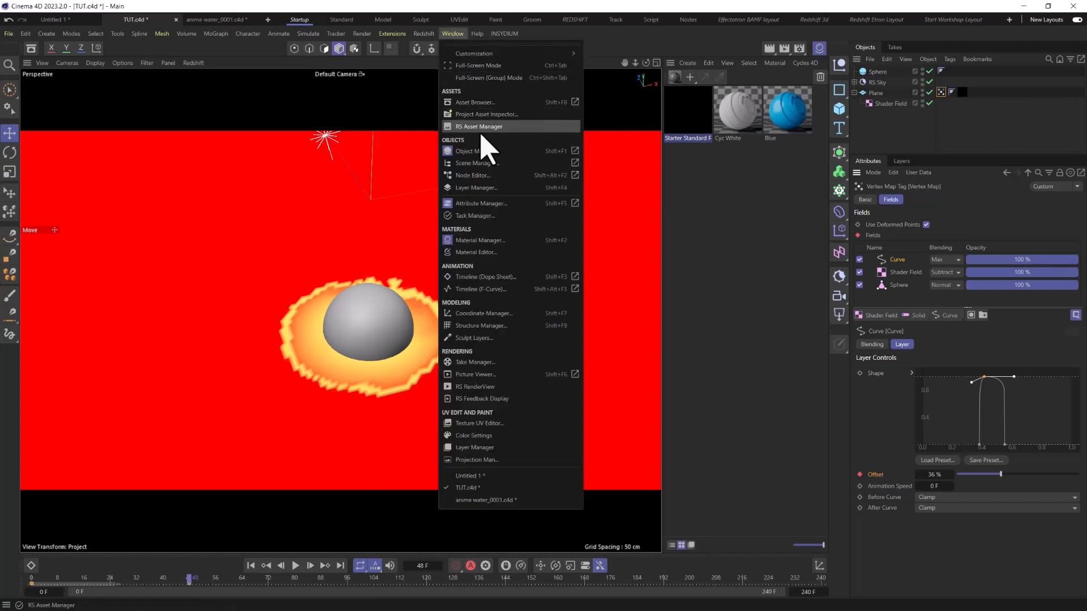
click(485, 289)
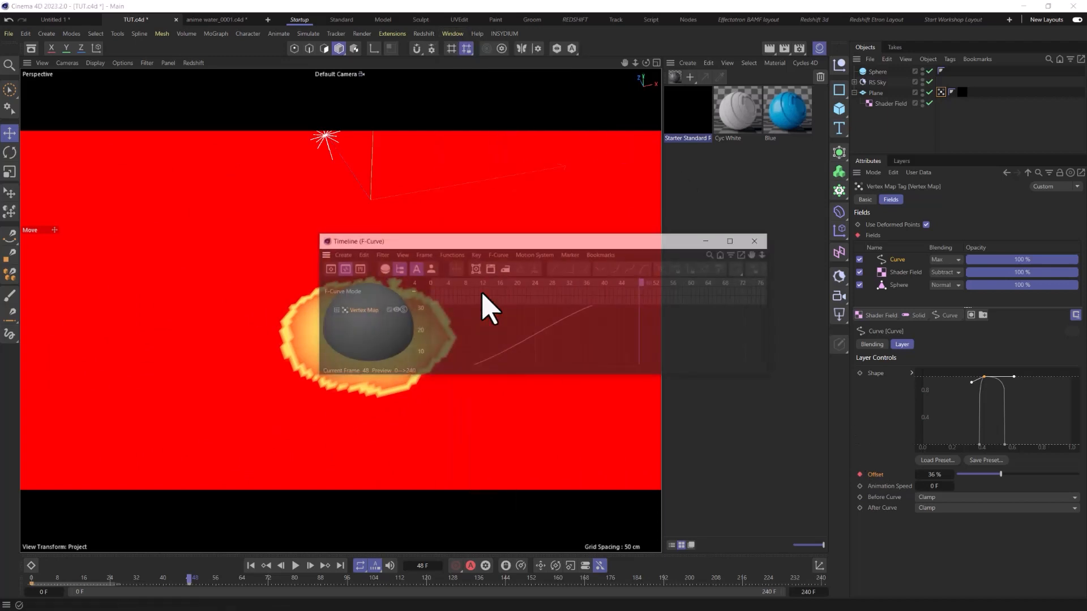
click(356, 310)
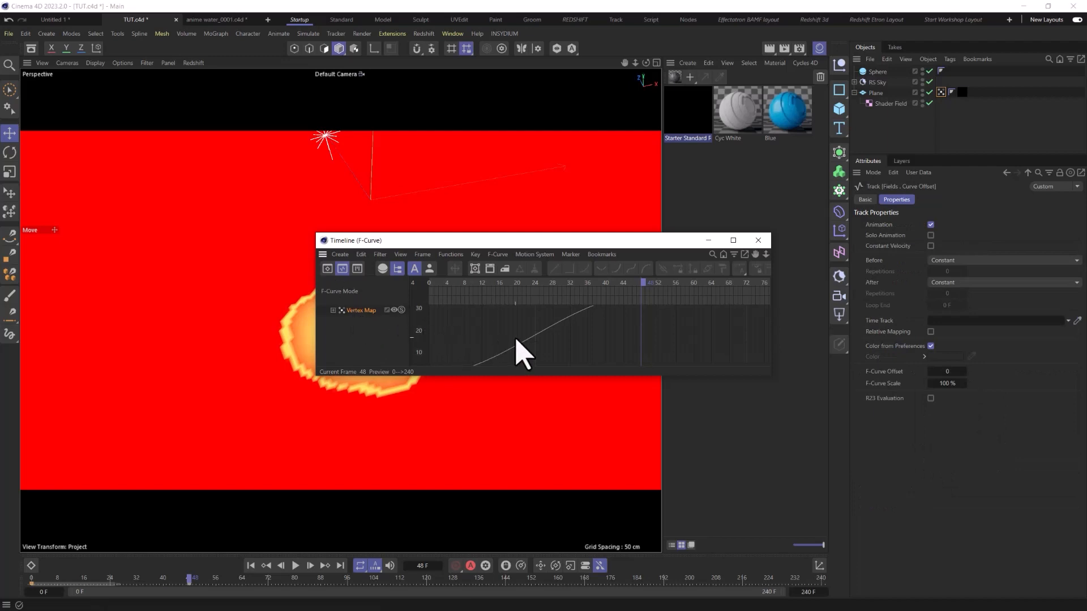
key(h)
drag(750, 306, 408, 391)
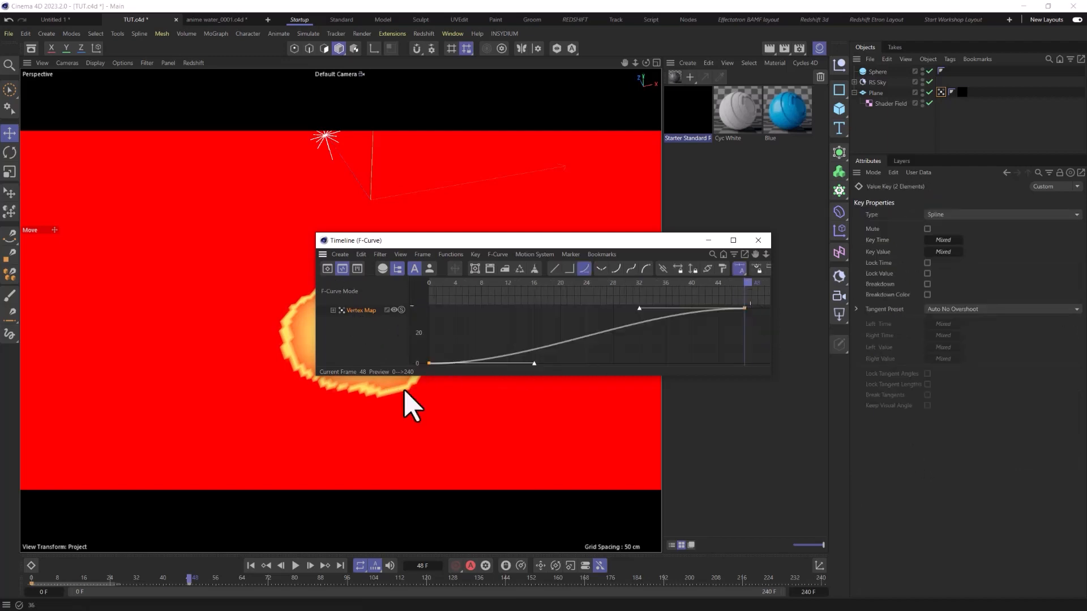
click(557, 268)
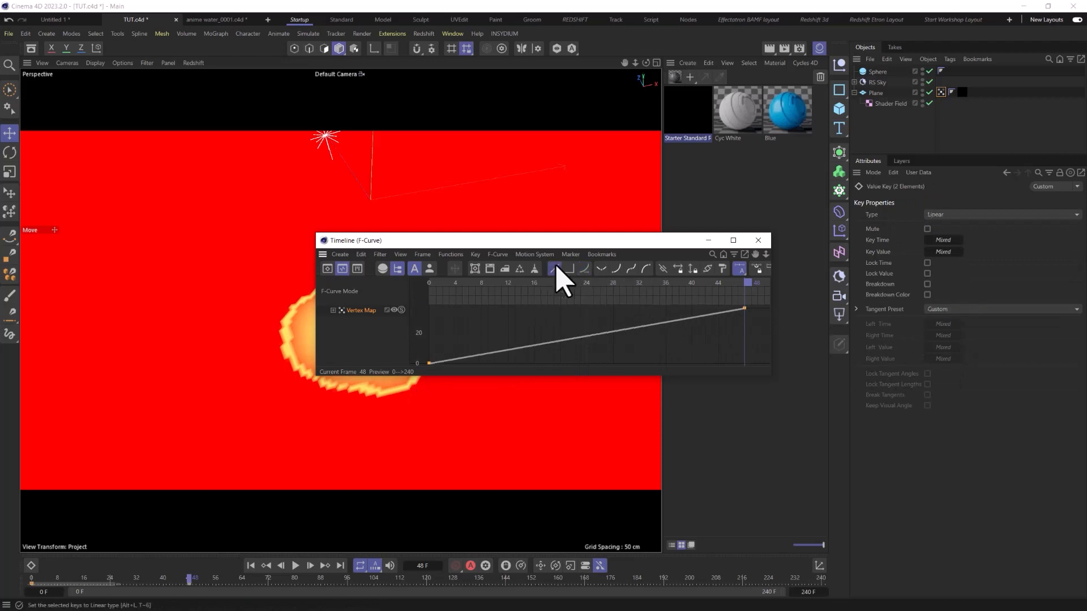
Step: Try Repeat After on the Curve Offset track, then set it to Oscillate After
click(450, 255)
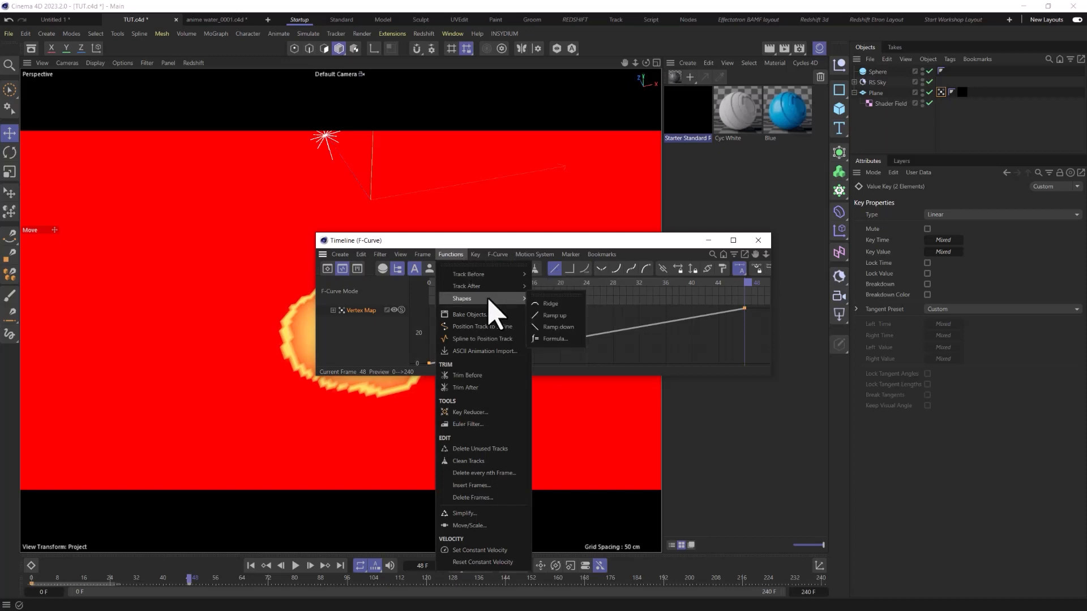
mouse_move(477, 292)
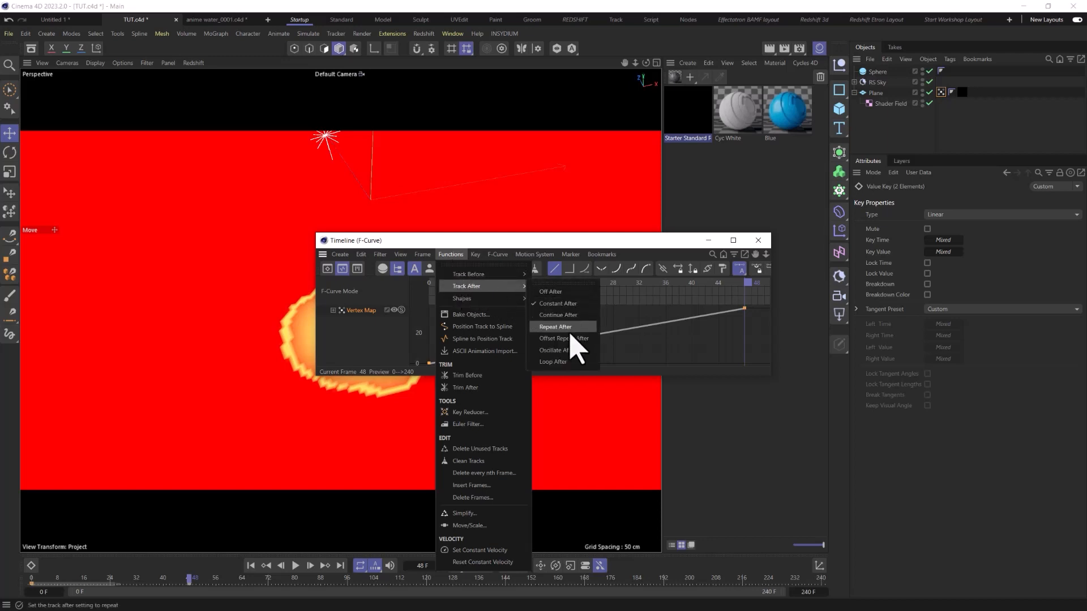
click(555, 327)
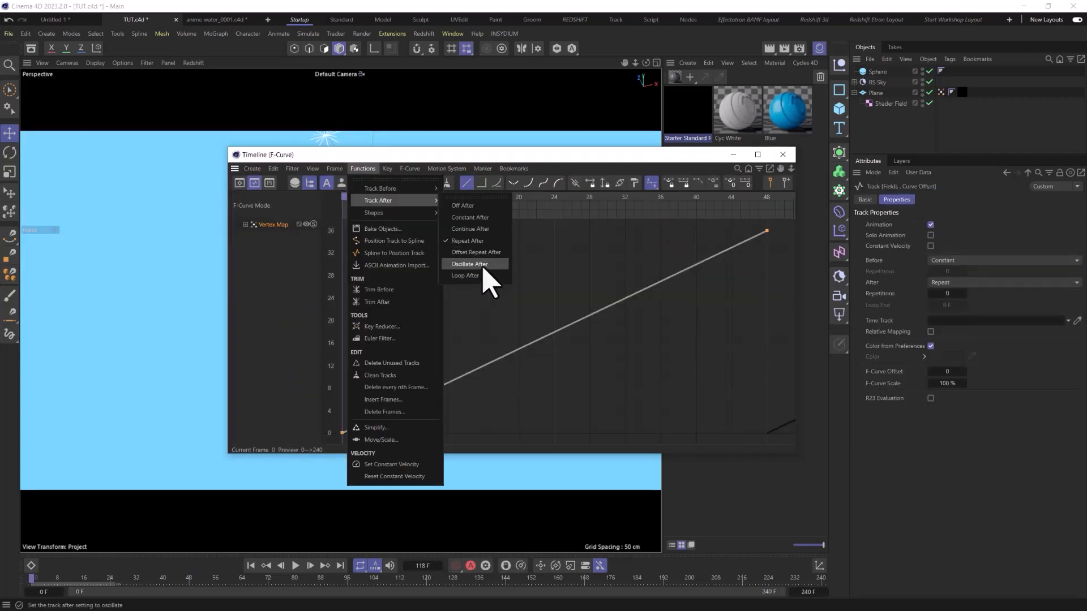
click(480, 265)
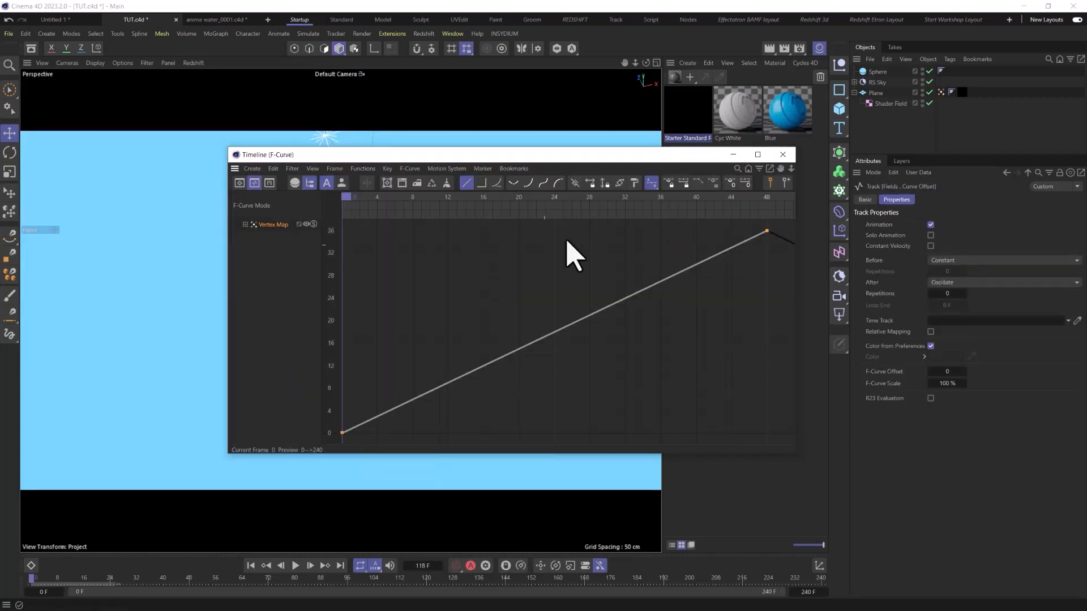
Step: Close the F-Curve timeline and play the animation to check the oscillating foam rings around the sphere
click(783, 154)
click(295, 565)
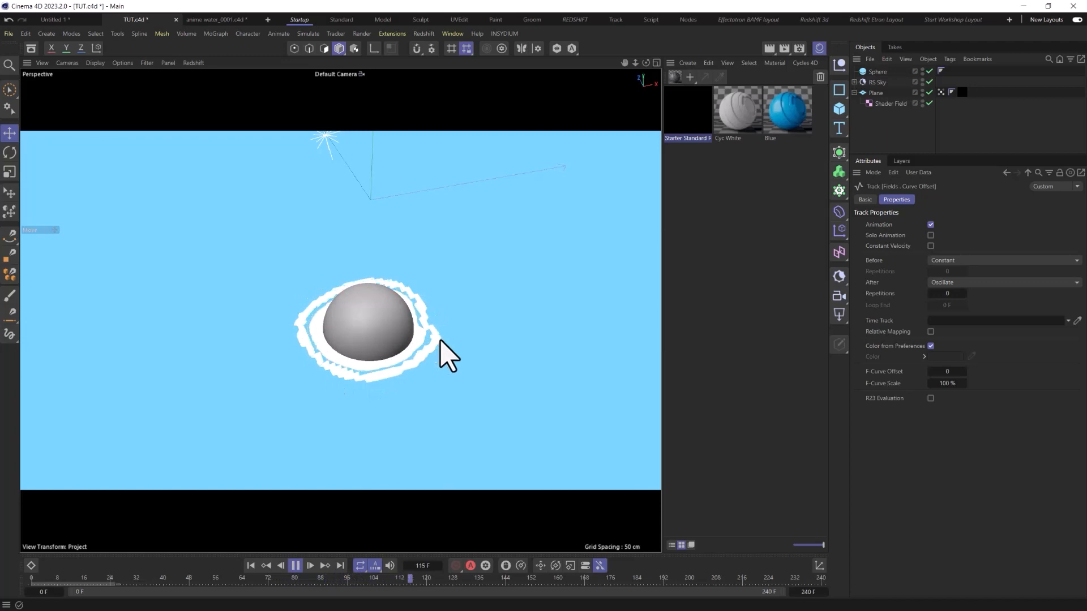
click(295, 566)
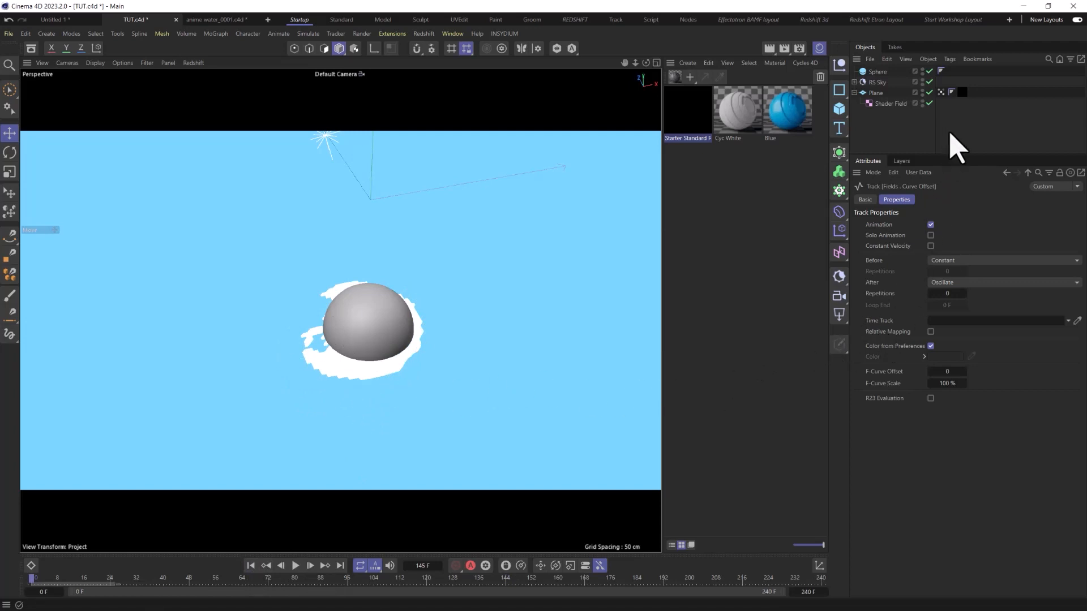
Step: Try moving the lower start point of the vertex map's Curve shape to about 0.2 and play the animation
click(961, 92)
click(888, 93)
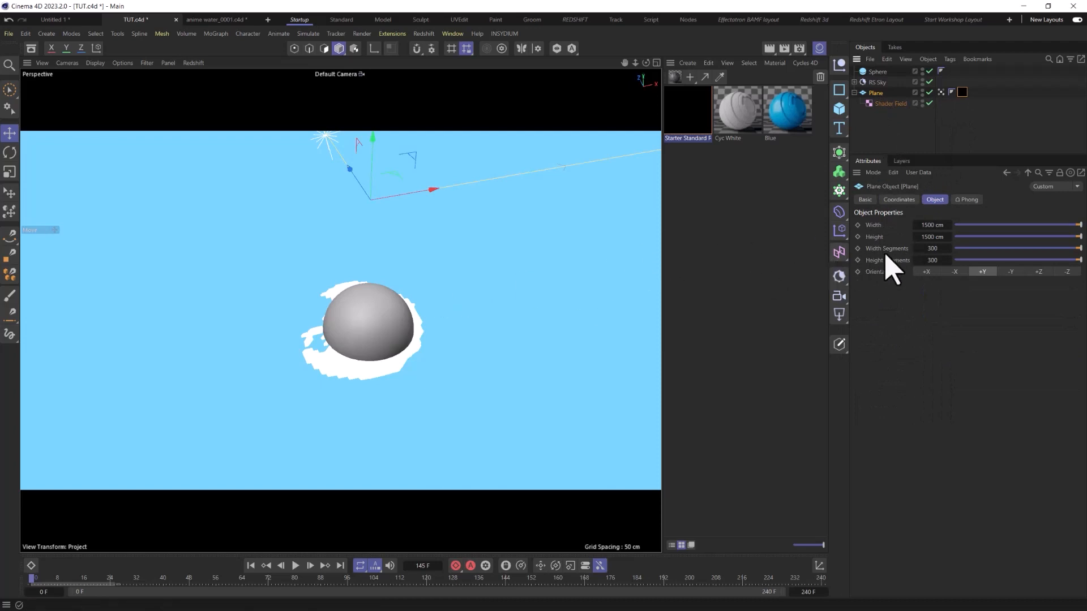
click(962, 92)
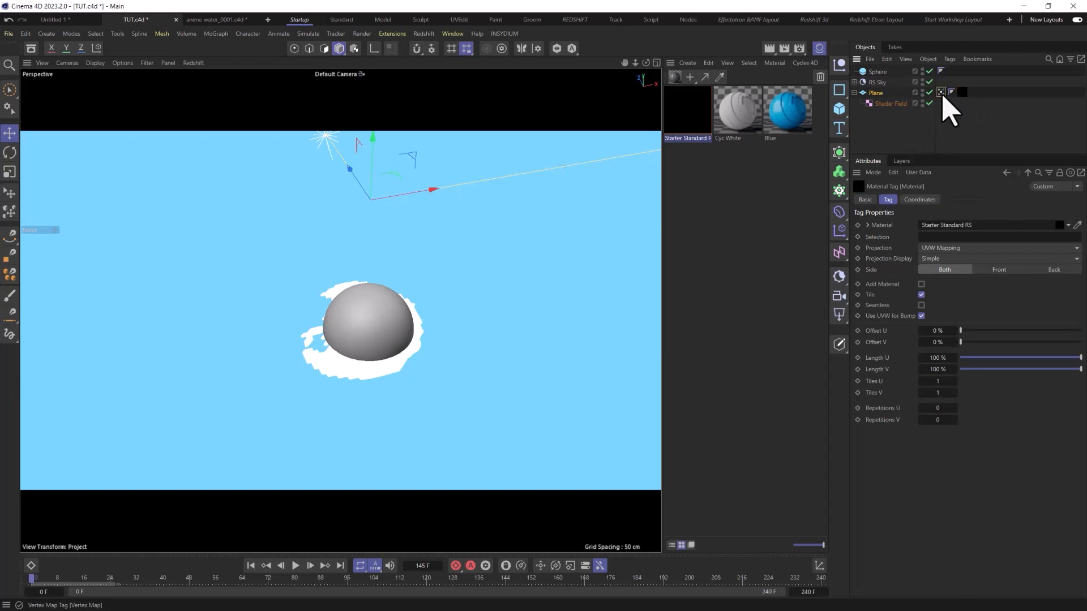
click(941, 93)
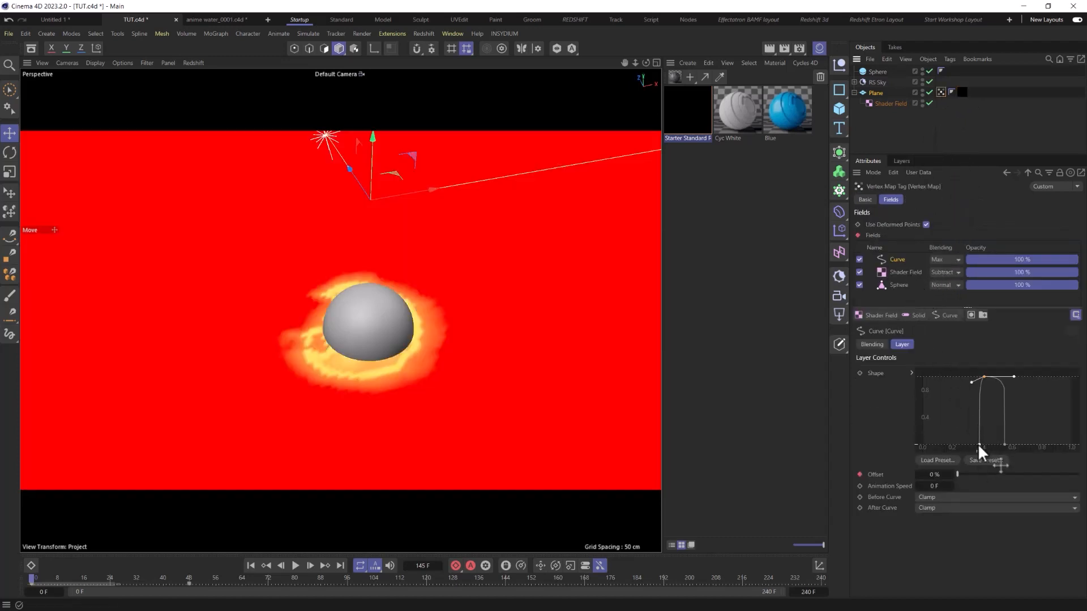
drag(979, 444, 953, 447)
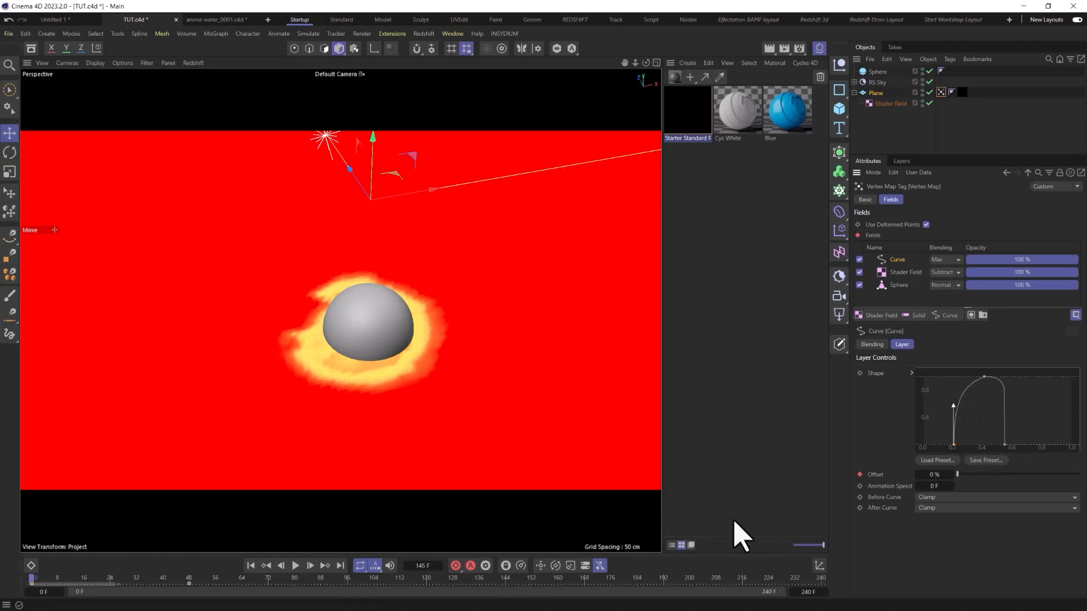
click(988, 127)
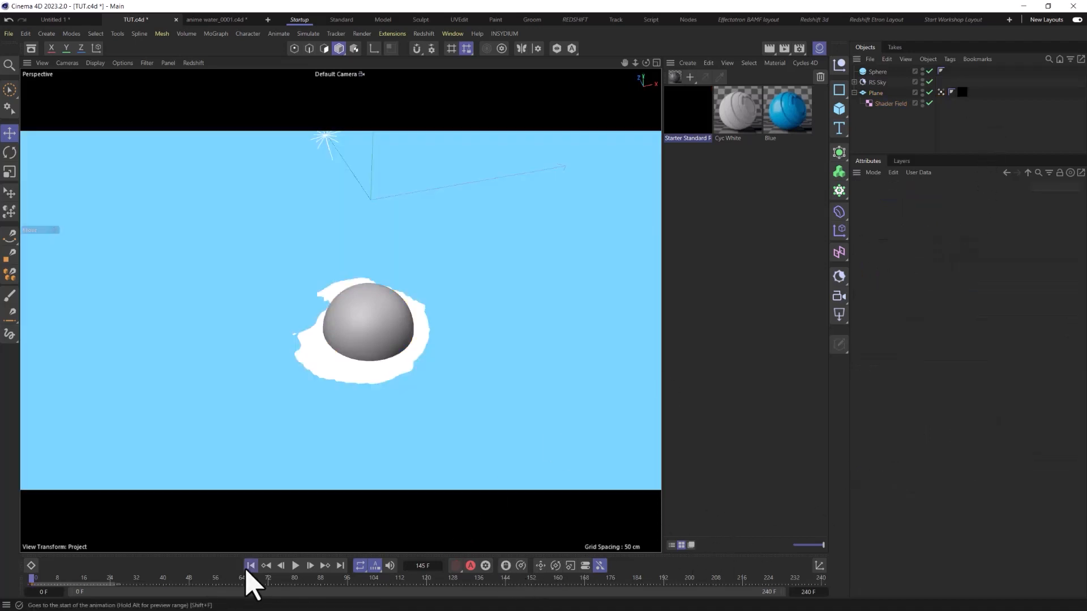
click(295, 566)
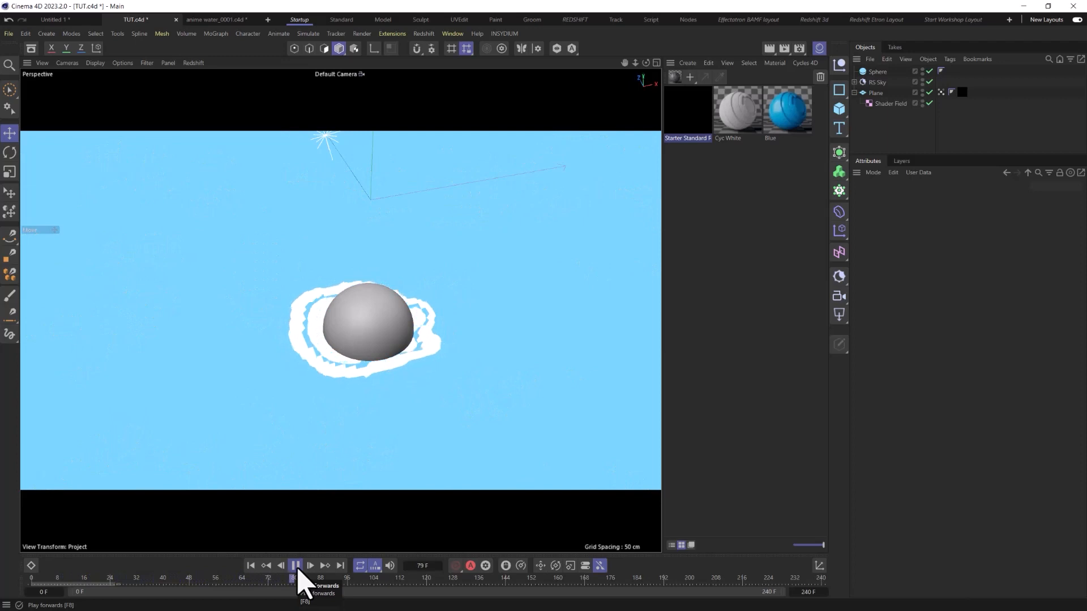
click(296, 567)
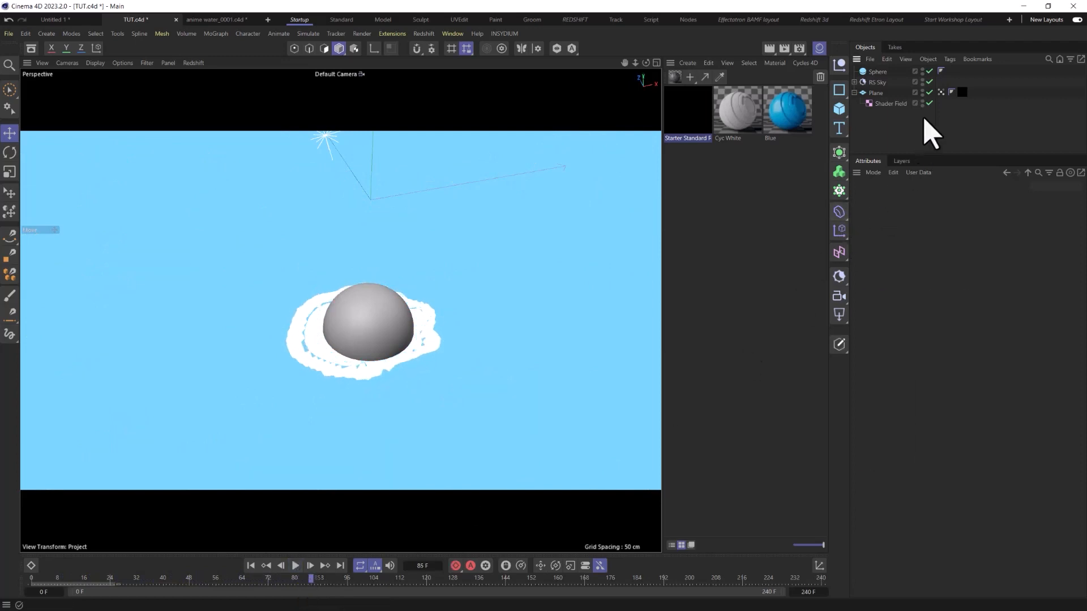
Step: Try moving the Curve shape's lower end point to about 0.63 and play the animation from the start
click(941, 91)
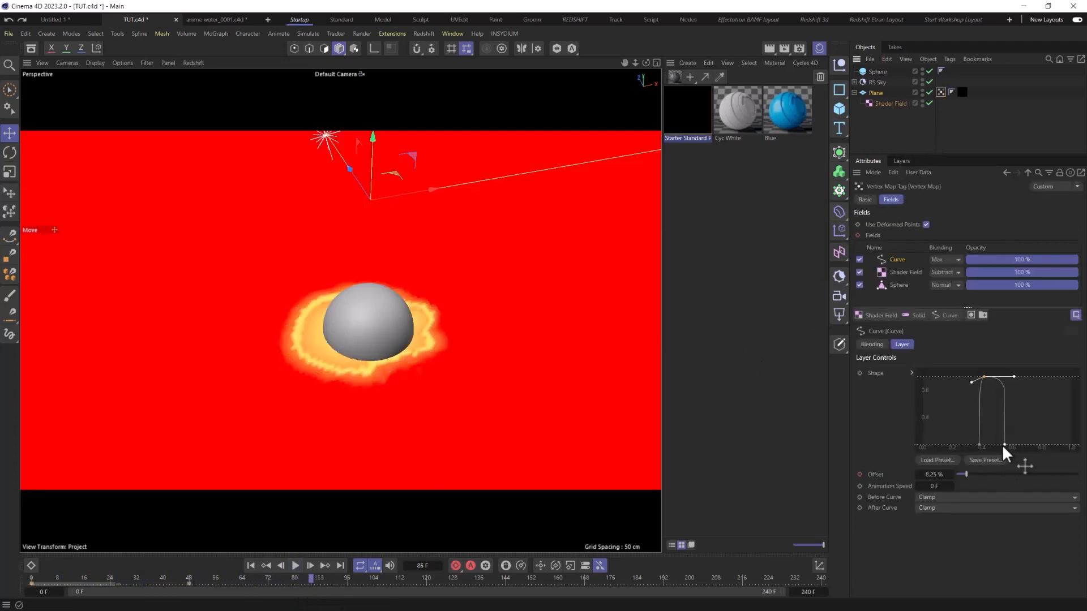
drag(1002, 444, 1017, 446)
click(250, 565)
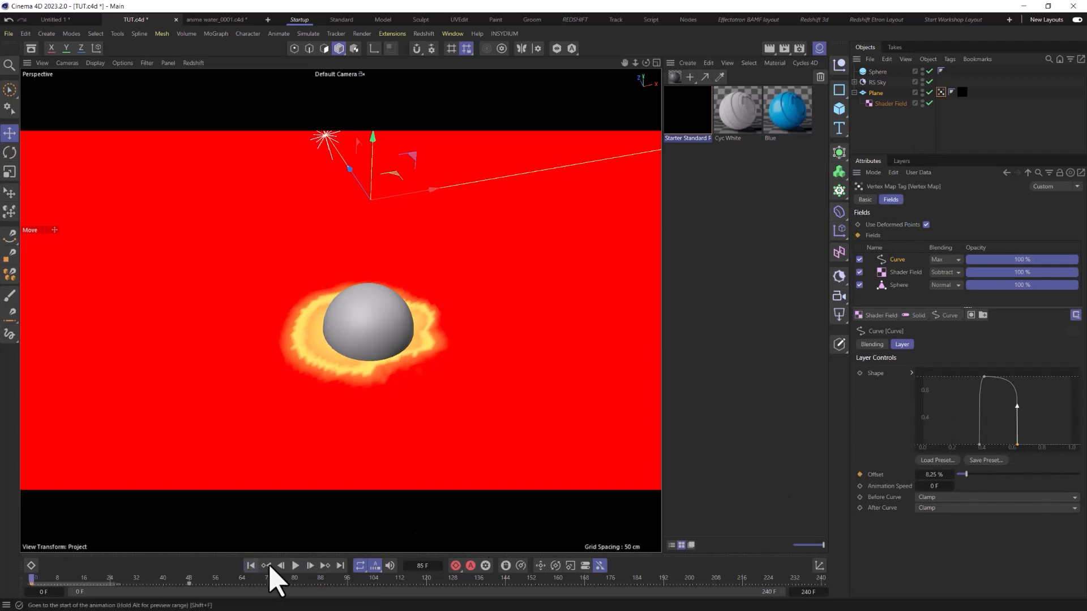
click(296, 565)
click(980, 131)
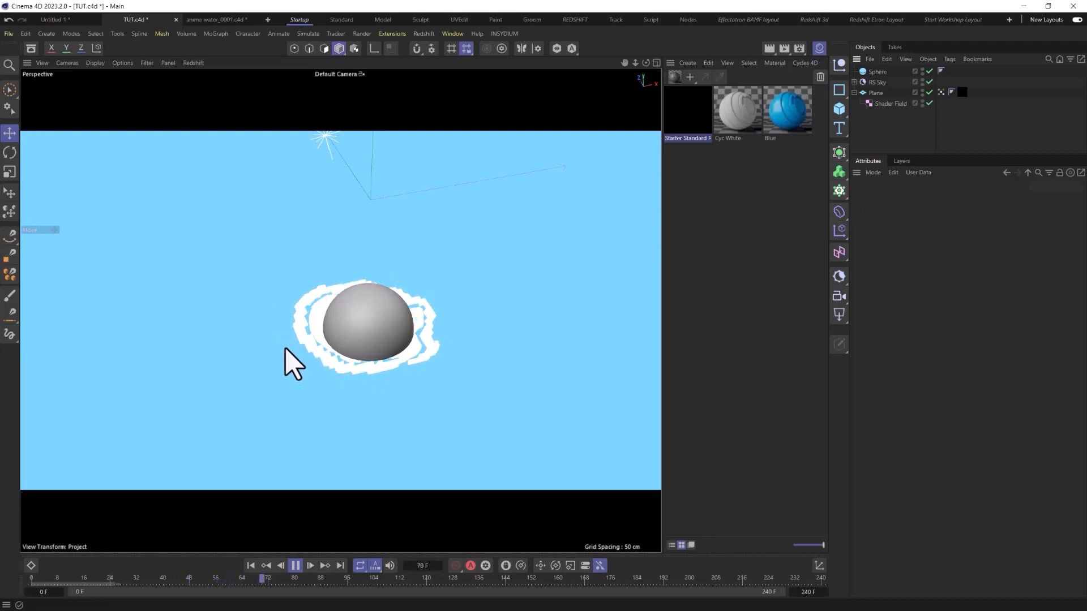
click(294, 567)
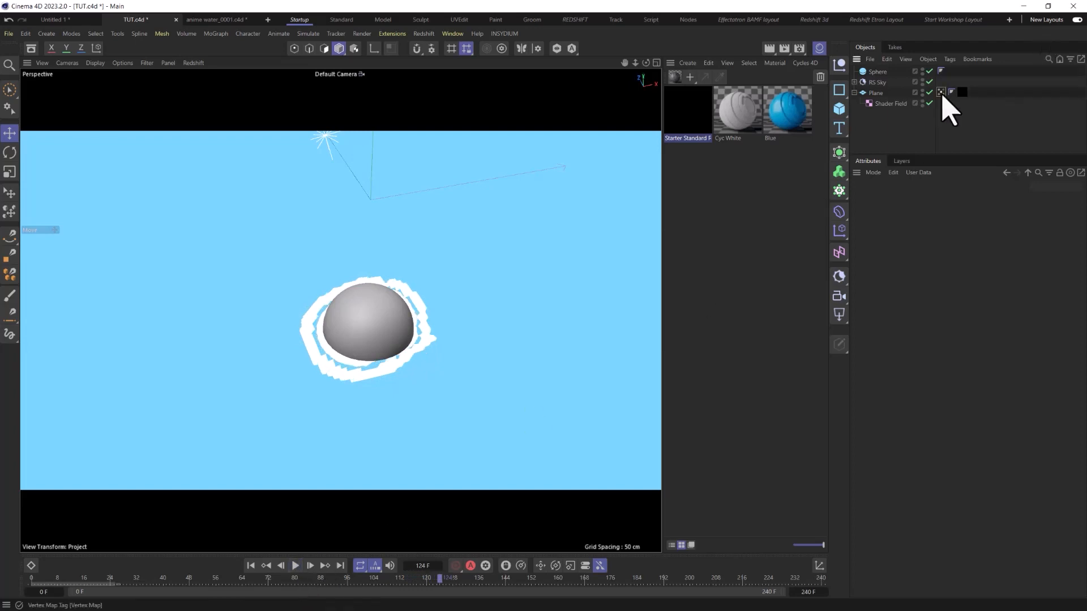
Step: Stretch the Shader Field's noise by setting its first Relative Scale value to 418%, and play the animation to check it
click(941, 92)
click(906, 273)
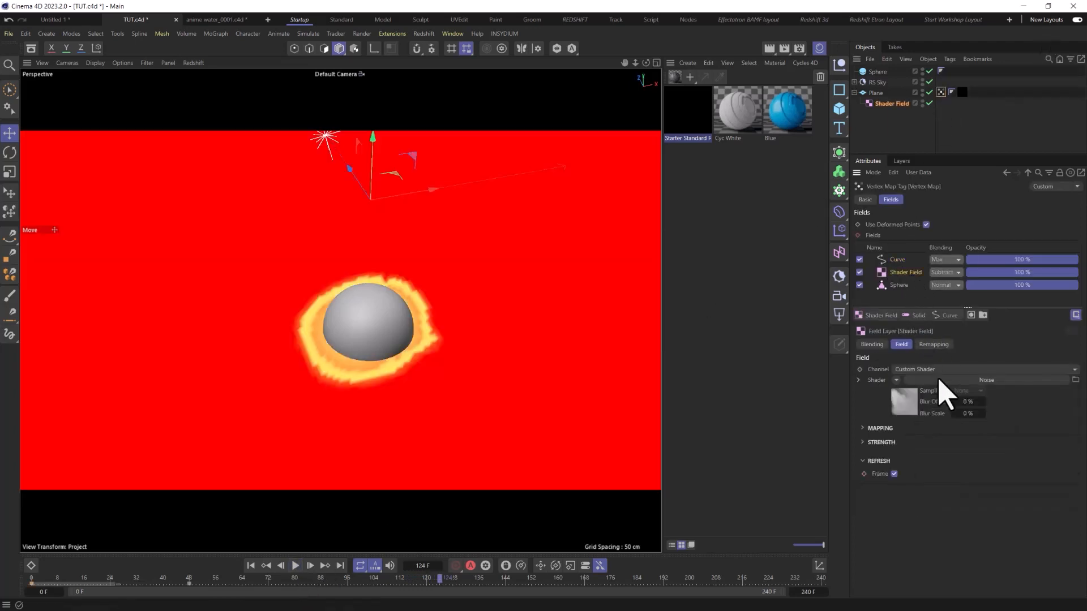
click(939, 379)
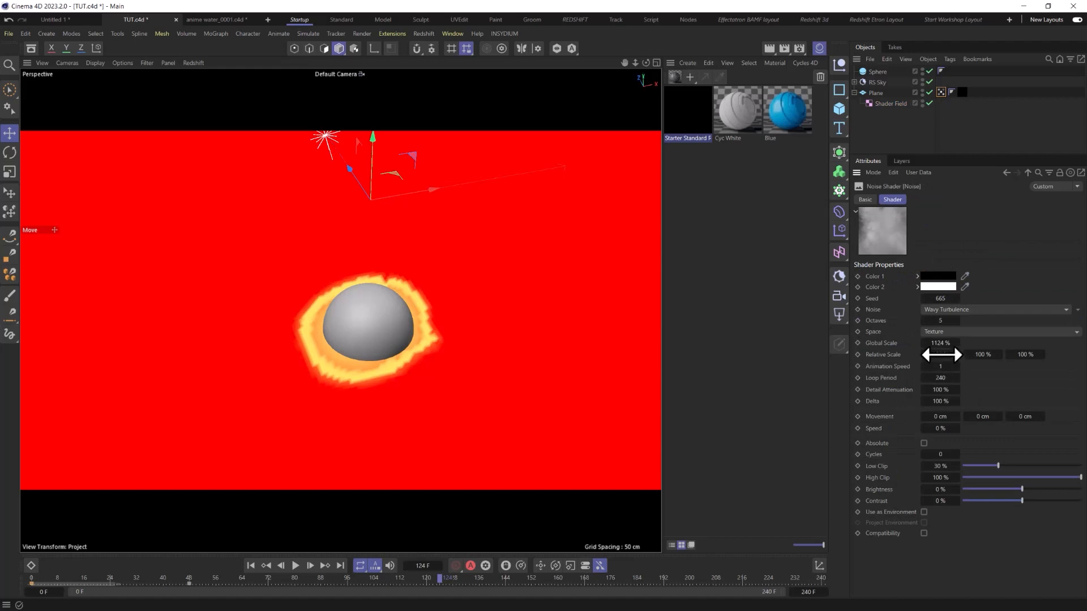
drag(940, 355, 940, 354)
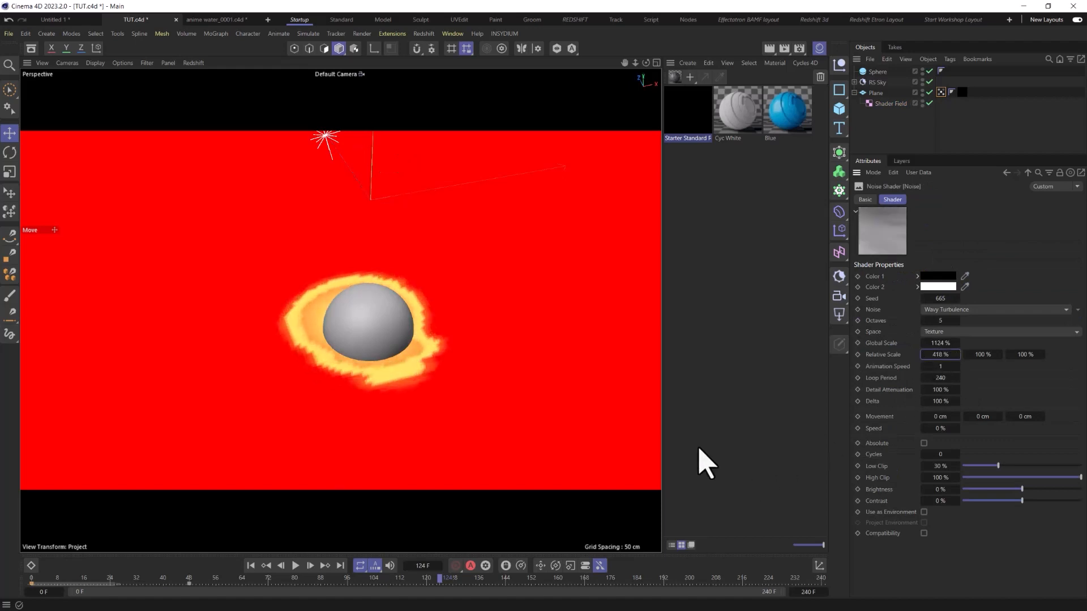
click(252, 566)
click(295, 566)
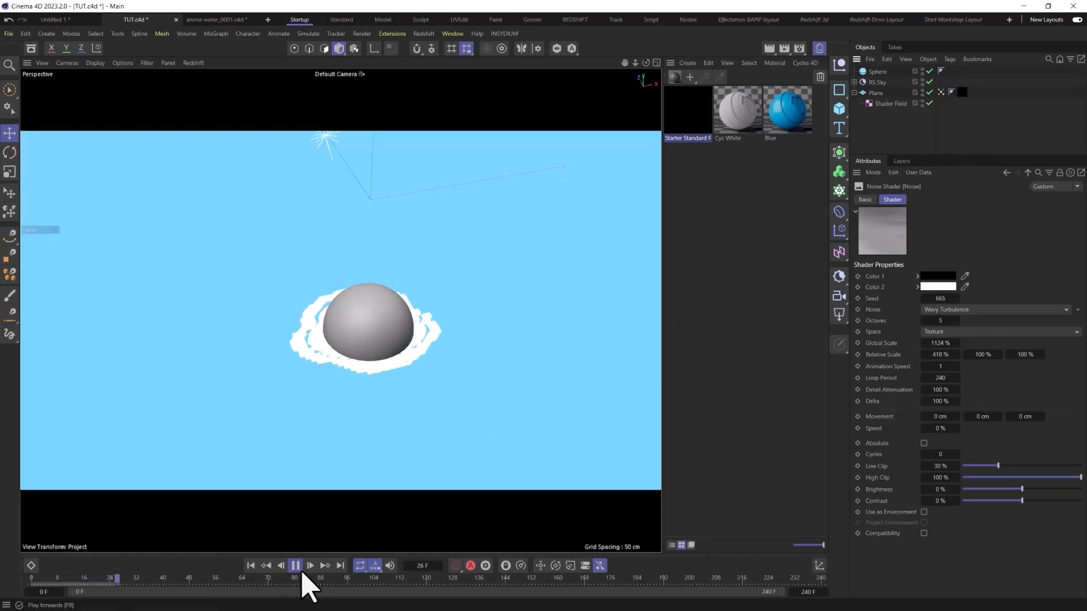
click(296, 565)
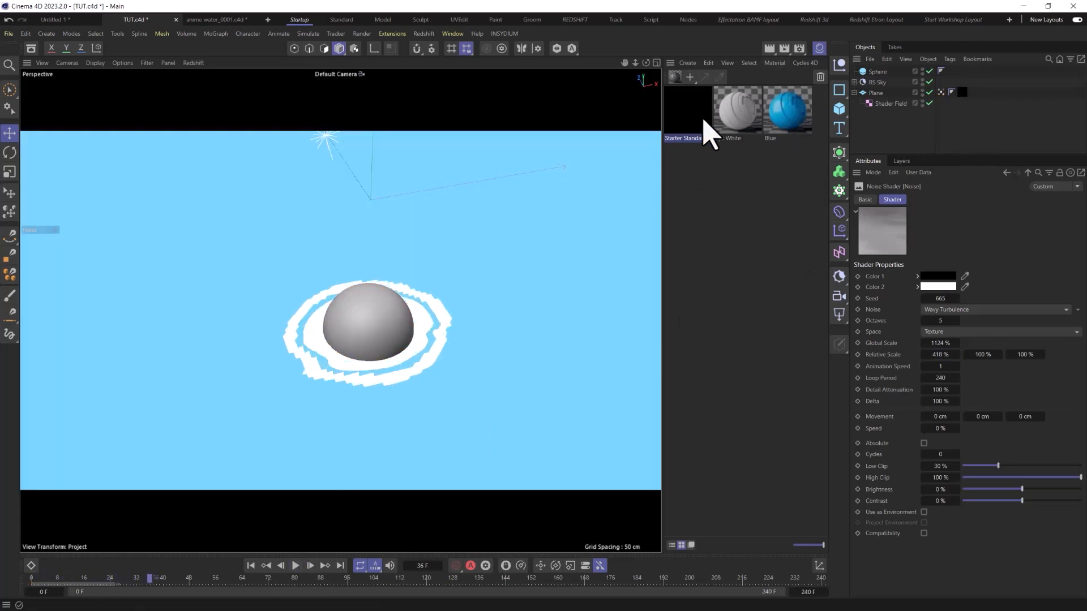
Step: Widen the vertex map's Curve shape by moving its lower end point to about 0.63, and check the foam ring on the plane
double_click(705, 133)
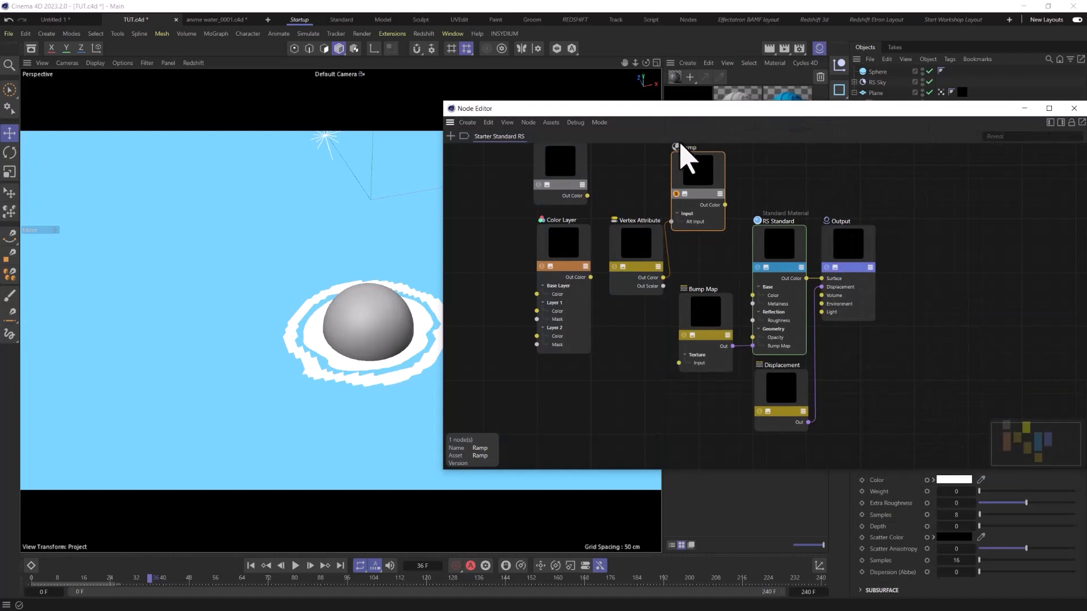
click(1074, 108)
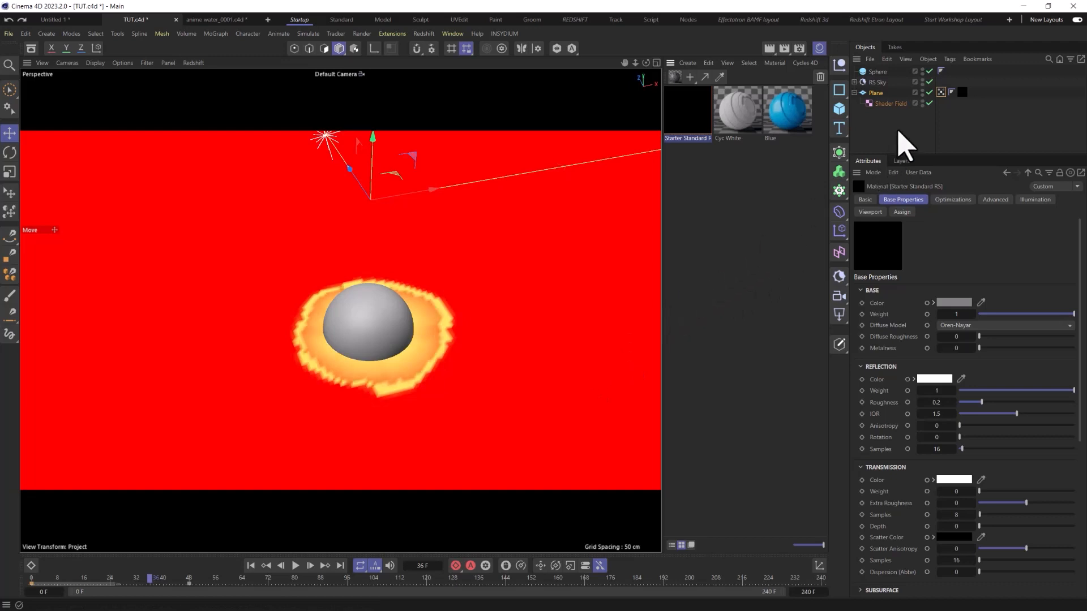
click(940, 93)
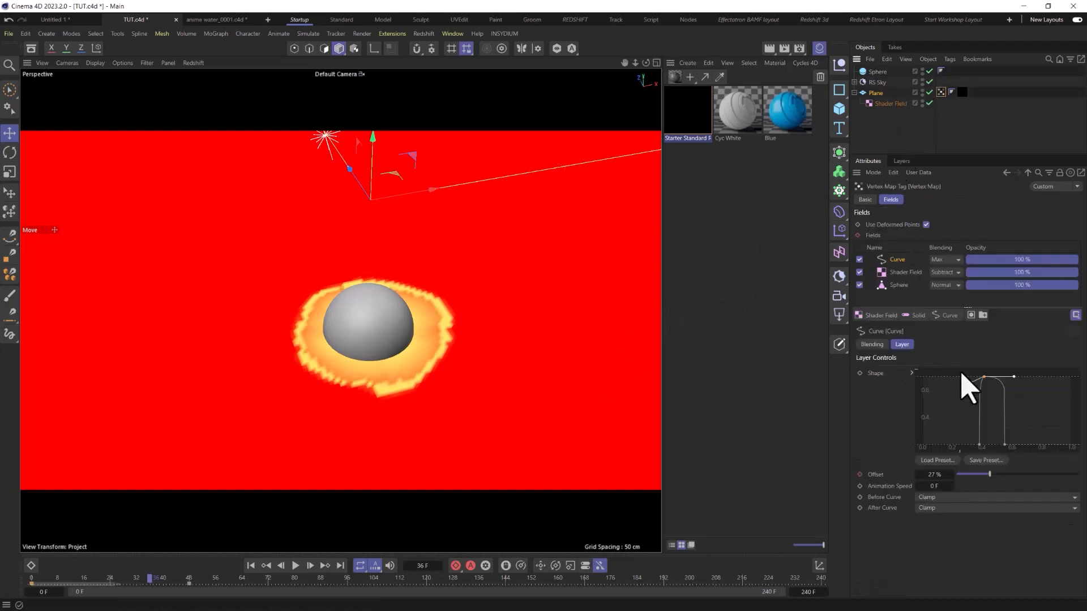
drag(1007, 446, 1018, 450)
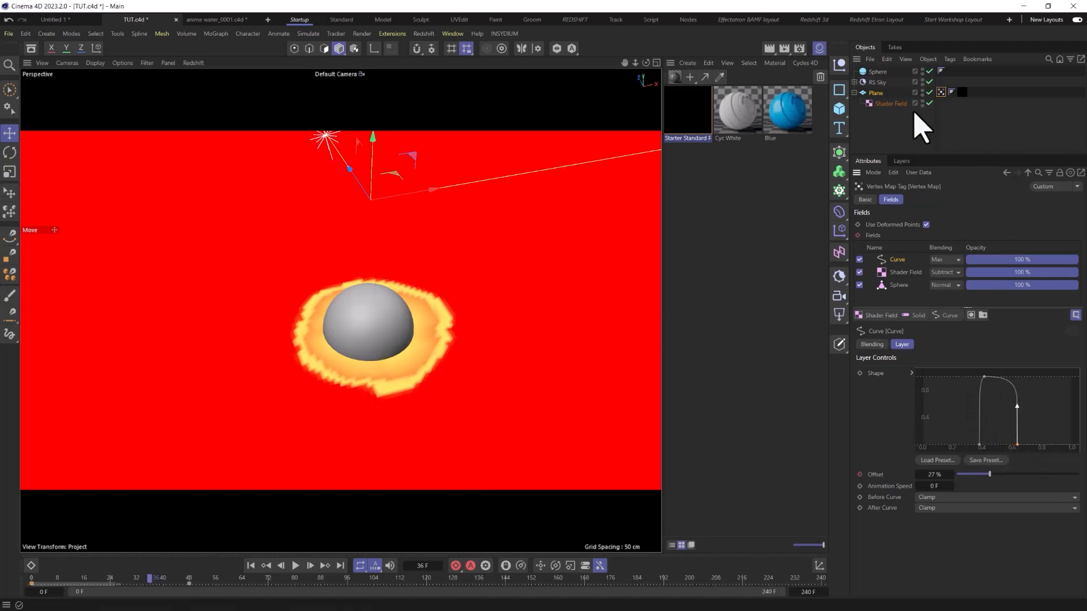
click(998, 81)
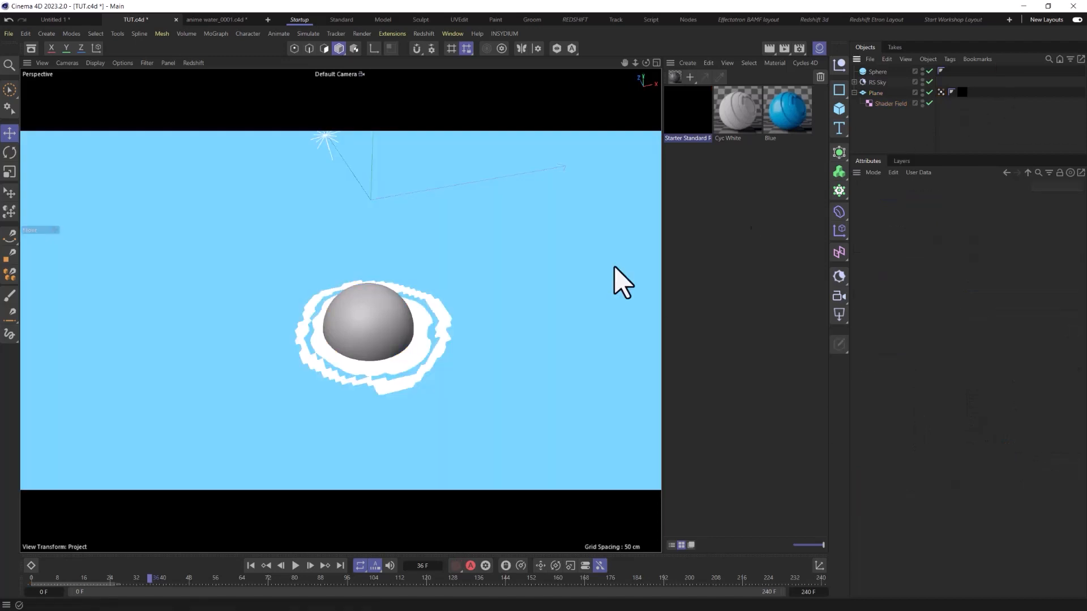
Step: Open the Starter Standard RS node graph with its attributes shown, and move the Ramp's white knot to about 61%
double_click(696, 110)
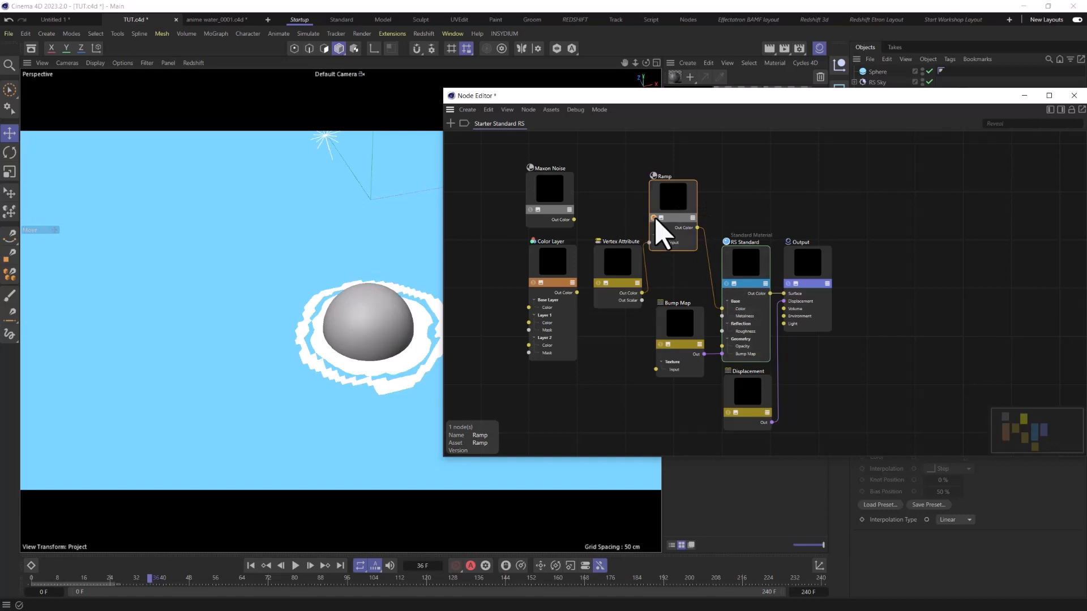
drag(668, 108, 669, 133)
click(1051, 136)
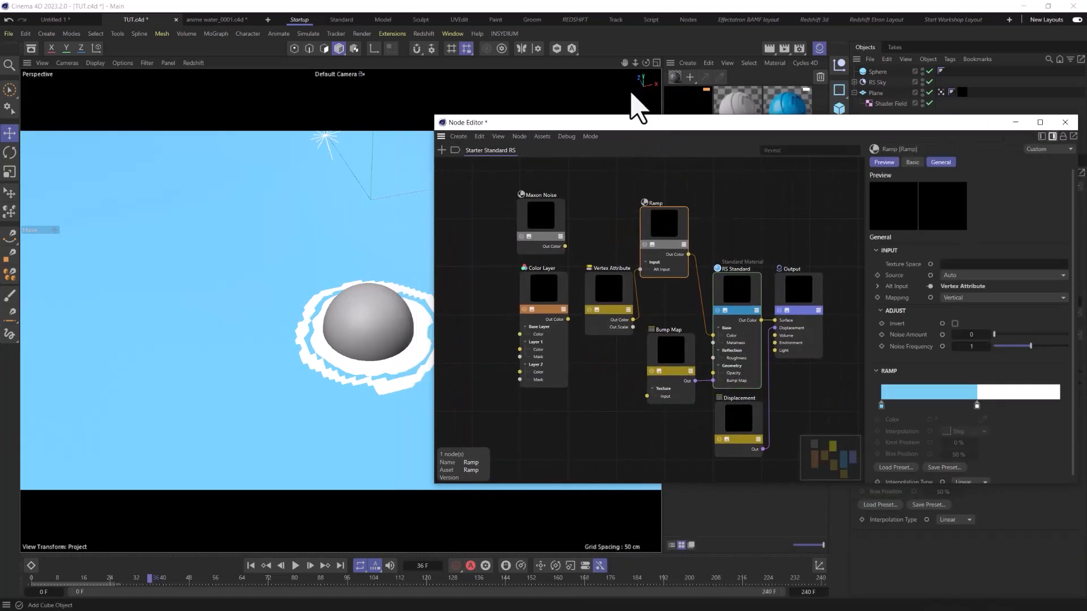
mouse_move(977, 404)
mouse_down()
mouse_move(1007, 419)
mouse_move(993, 405)
mouse_move(962, 408)
mouse_move(1014, 413)
mouse_move(996, 410)
mouse_up()
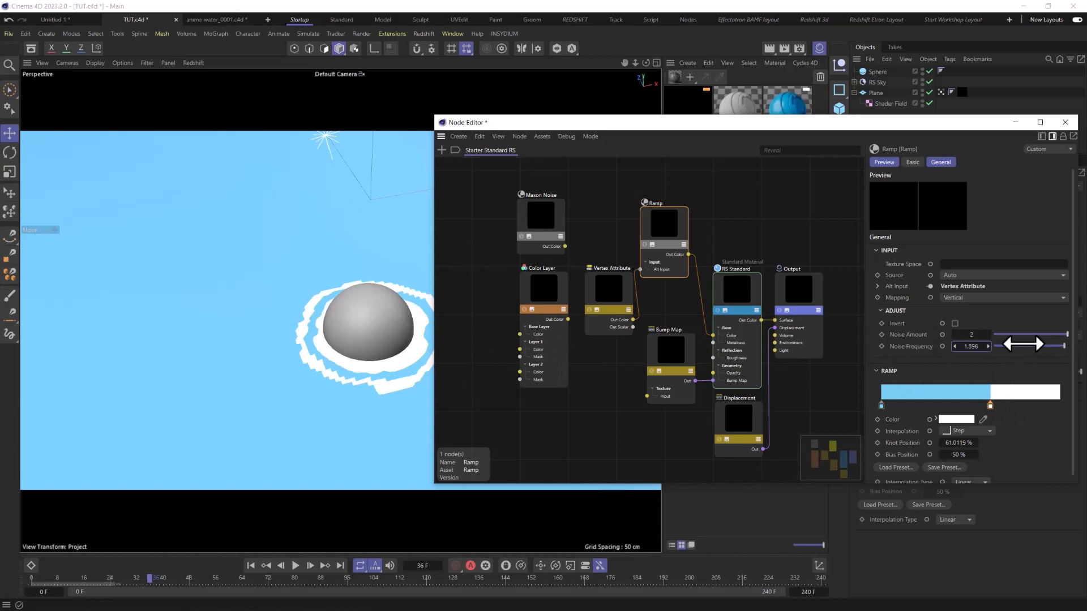
Step: Try Noise Amount 2 and Noise Frequency 2.616 on the Ramp, play the animation, and undo both noise changes
drag(1023, 344, 1064, 344)
click(251, 565)
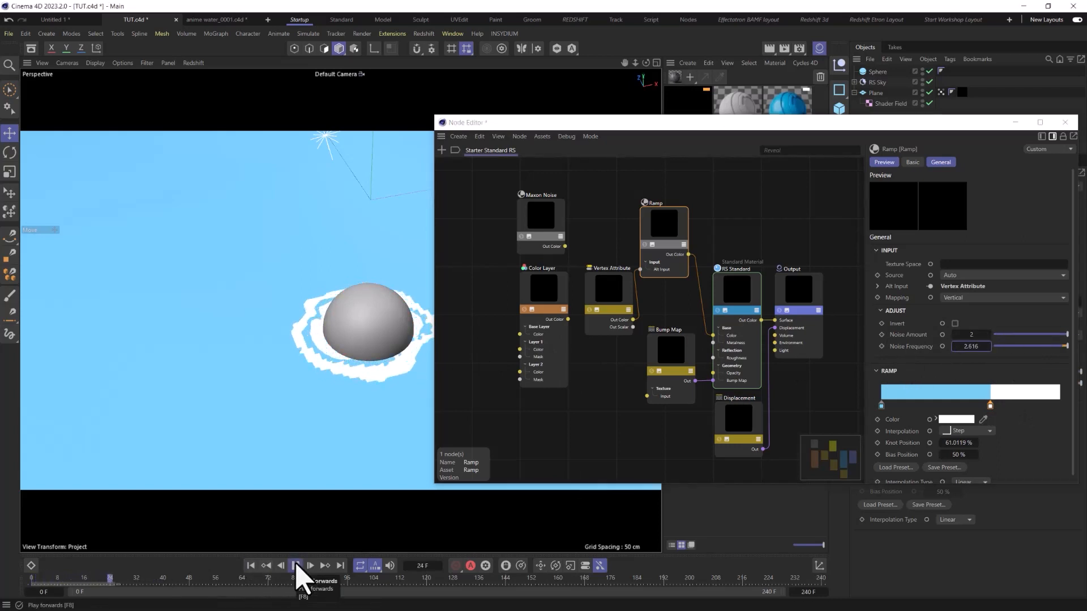
key(ctrl+z)
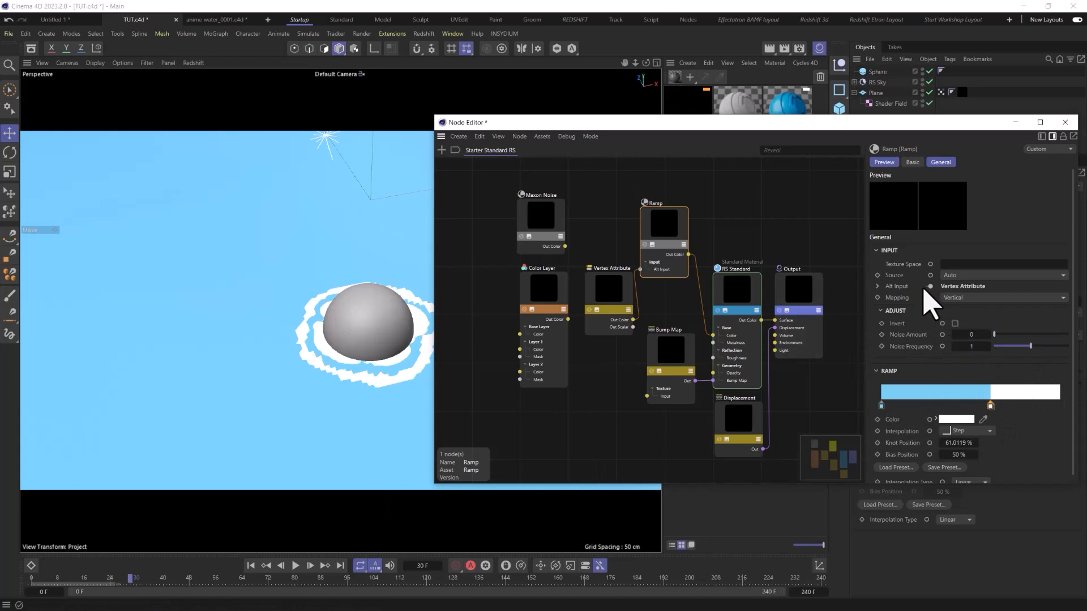
Step: Close the node graph and nudge the lower end point of the vertex map's Curve shape to about 0.65
drag(837, 130, 523, 205)
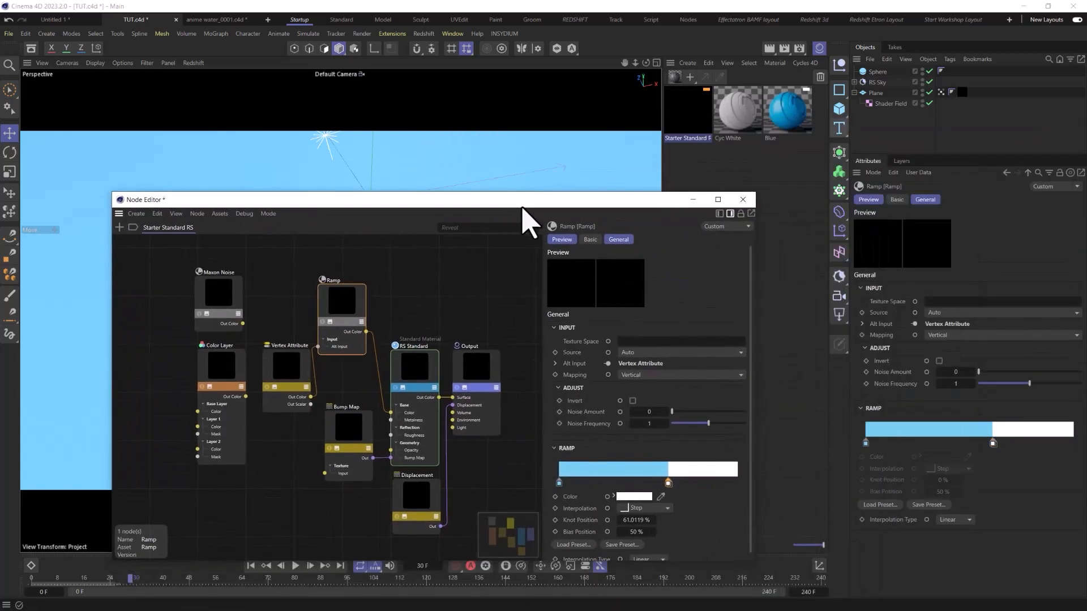
click(752, 196)
click(940, 93)
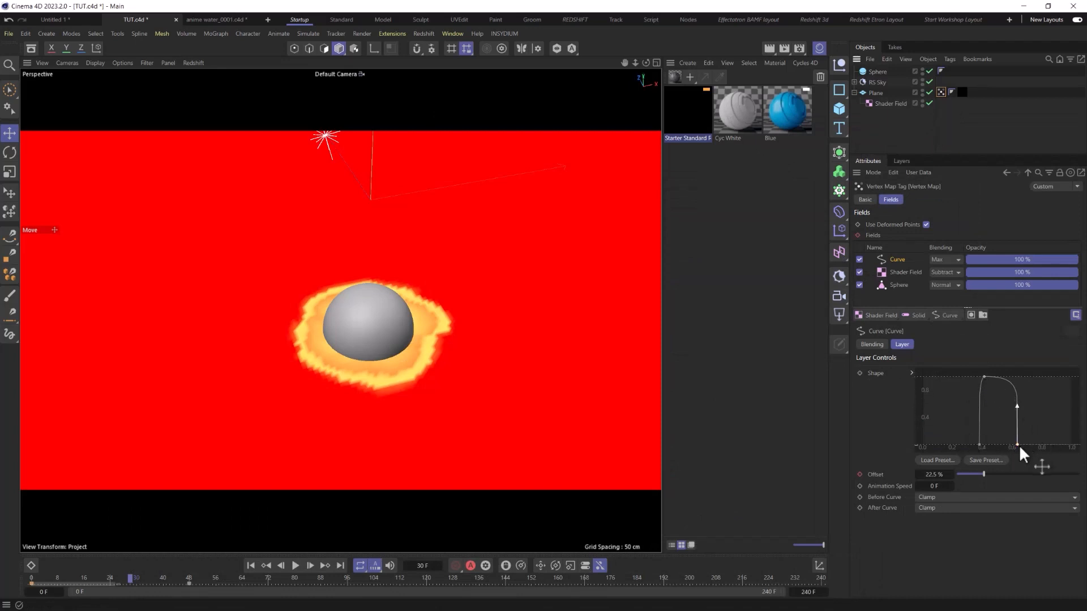
drag(1019, 445, 1019, 447)
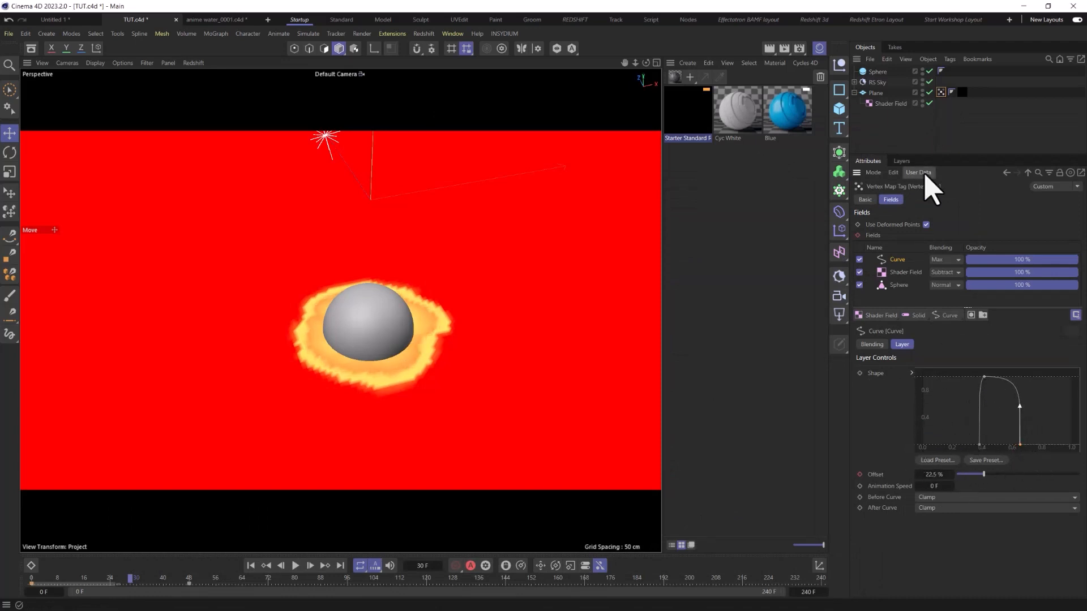
Step: Open the Redshift RenderView beside the Starter Standard RS node graph, render the scene, and select the Ramp node
double_click(705, 105)
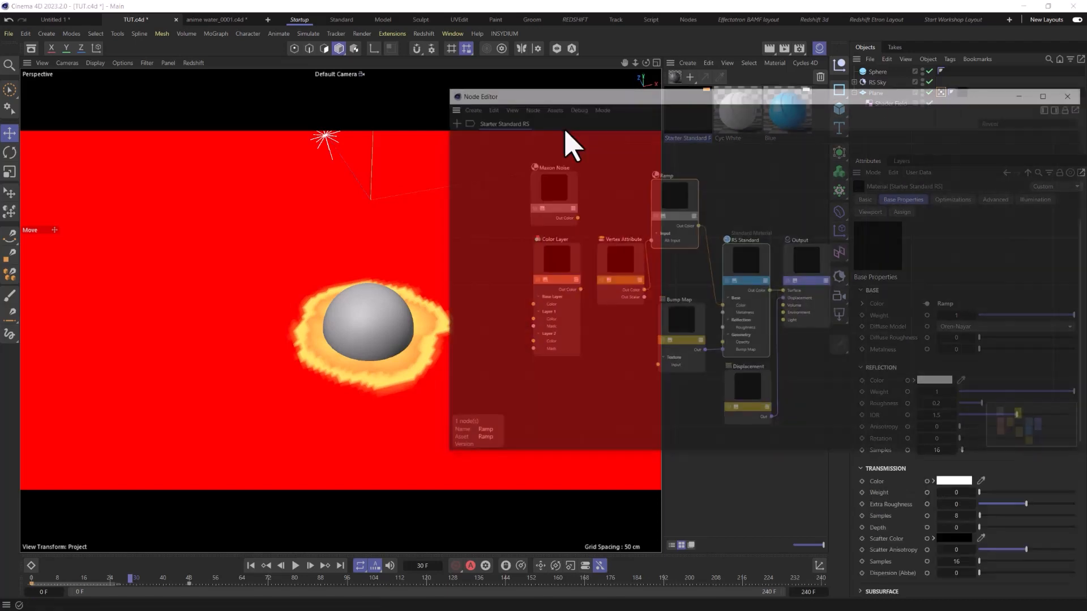
click(415, 34)
click(411, 118)
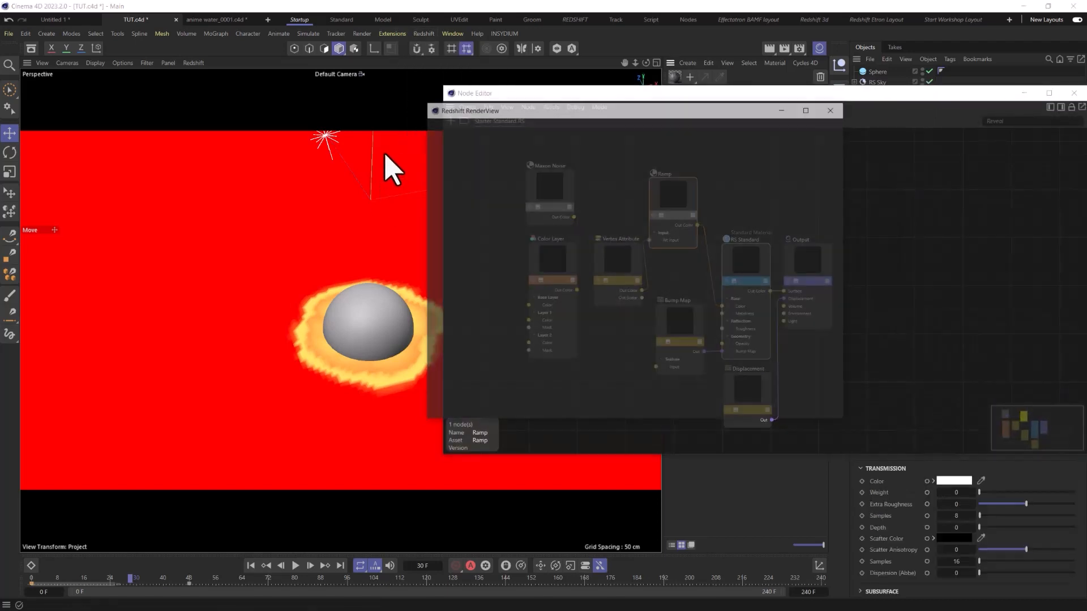
drag(544, 109, 179, 143)
drag(660, 212, 661, 204)
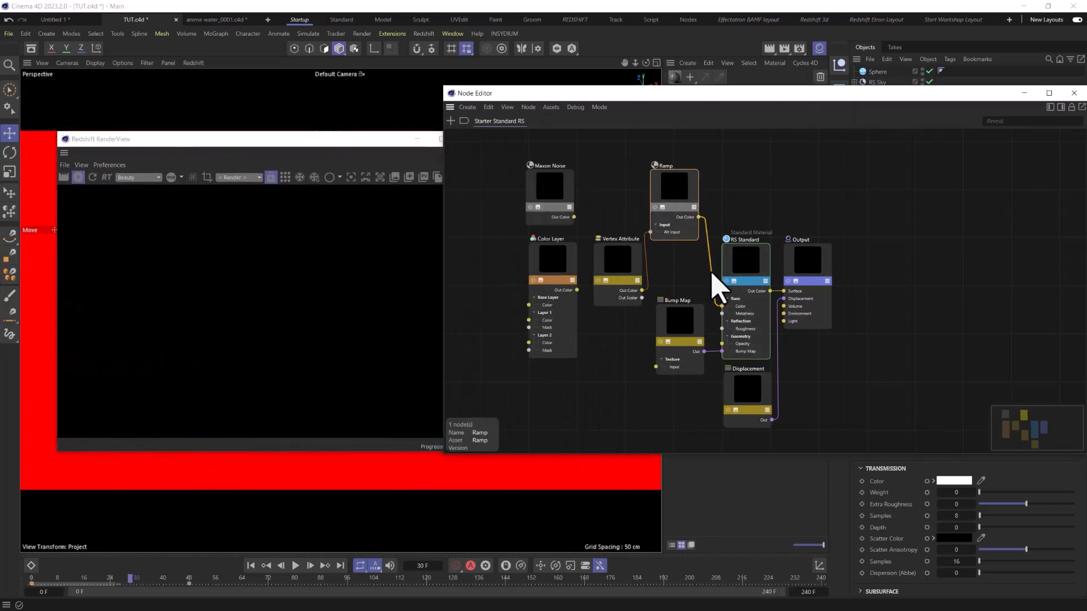
drag(280, 142, 270, 133)
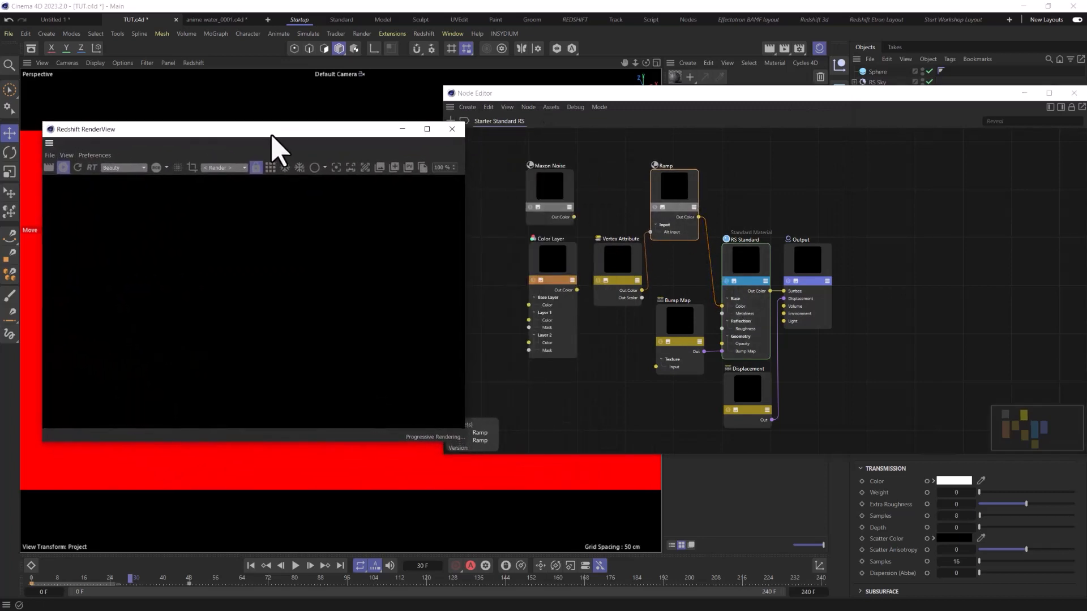
click(739, 273)
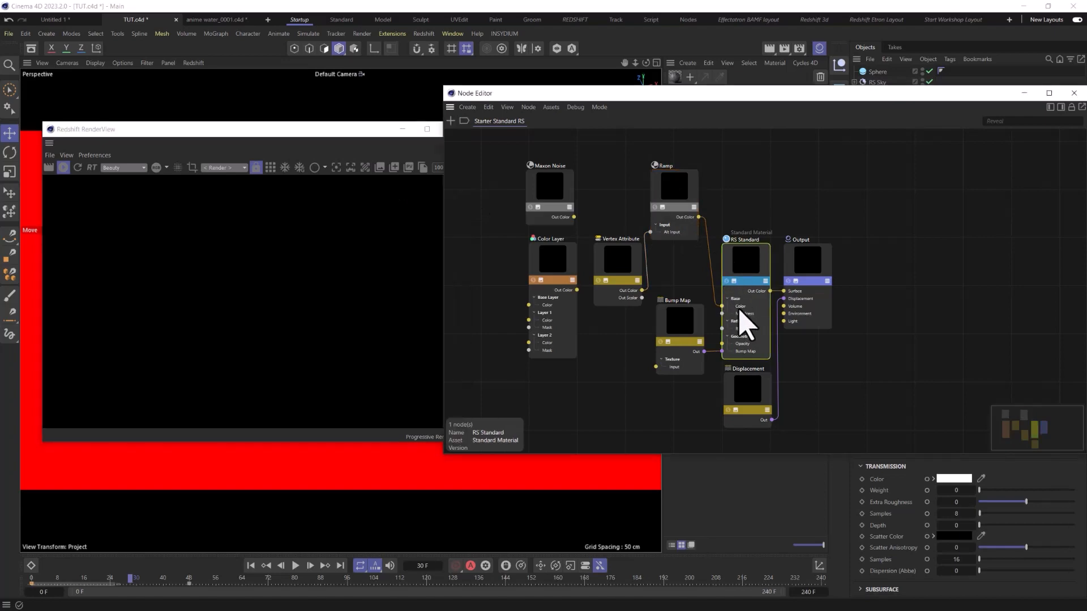
drag(675, 191, 677, 195)
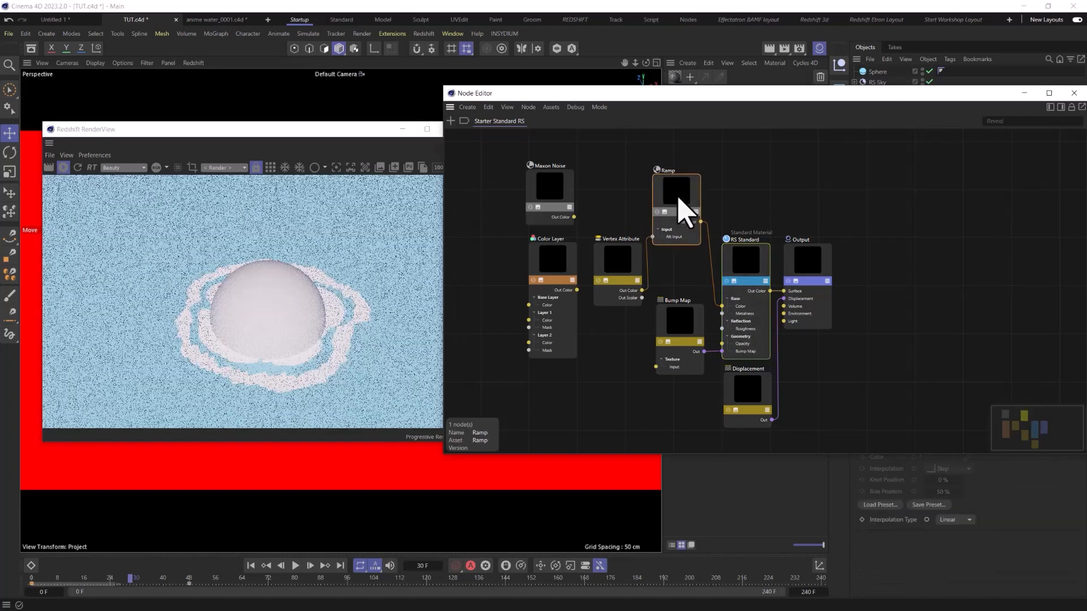
Step: Show the Ramp's attributes in the node graph, move its white knot to about 70%, and close the graph
click(1060, 107)
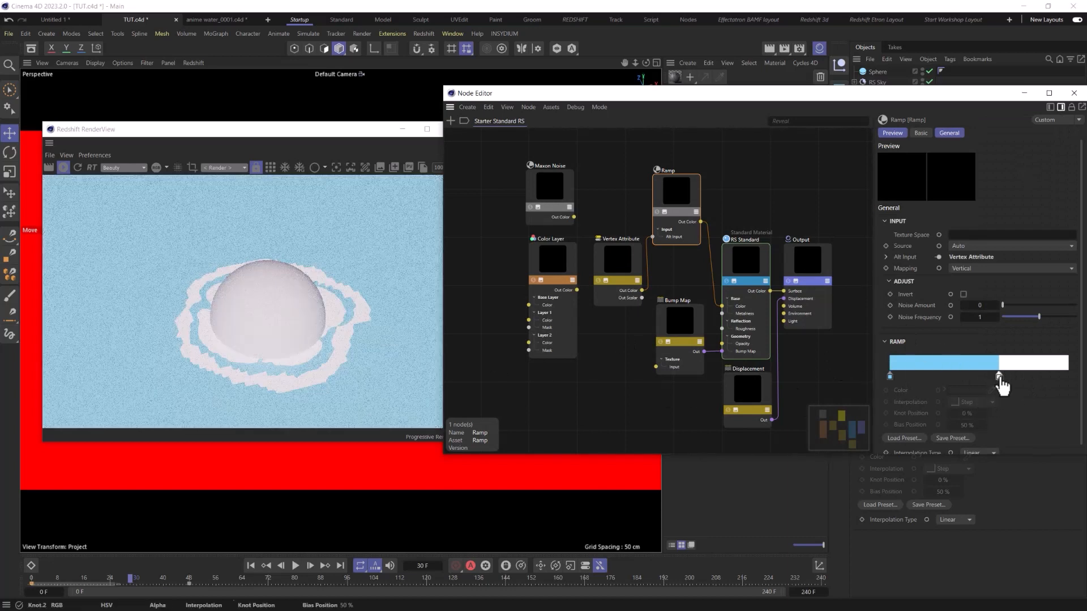
drag(998, 378, 1044, 378)
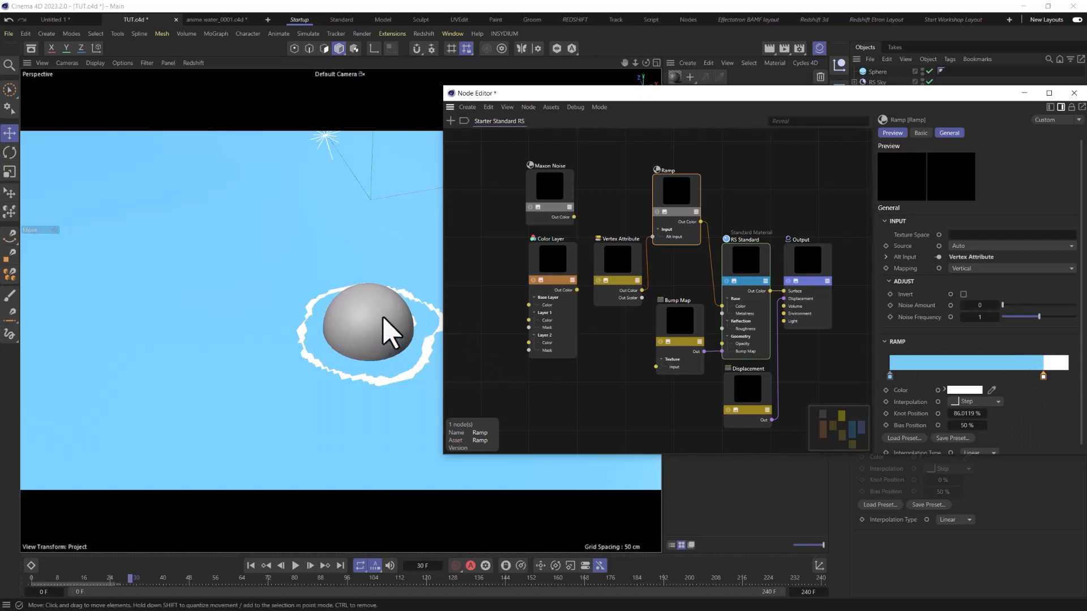
drag(1043, 376, 1014, 378)
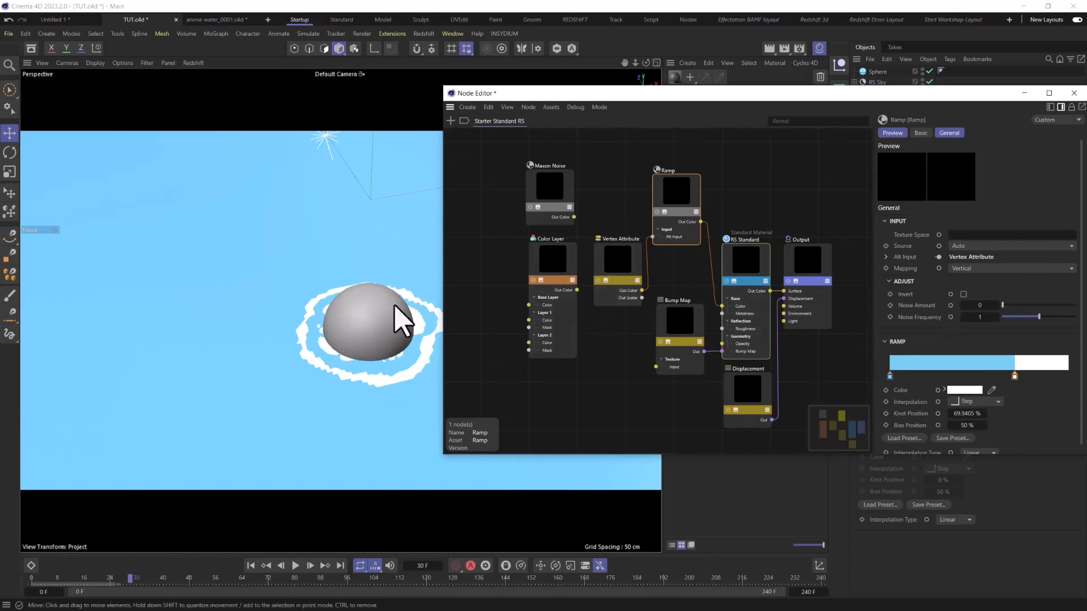
drag(849, 95, 617, 97)
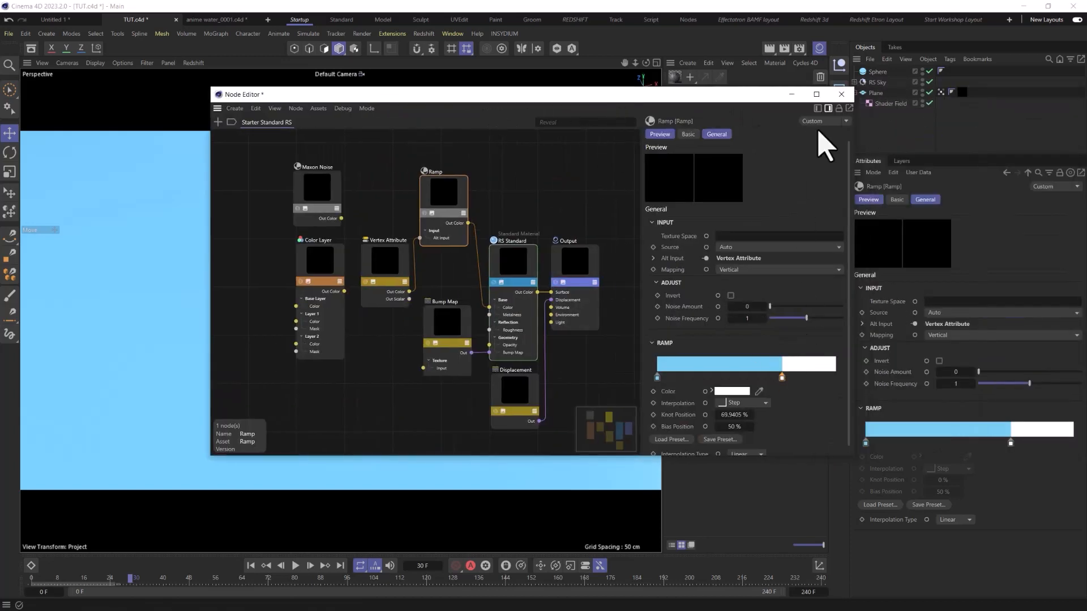
click(841, 94)
Step: Play the animation and stop it at frame 46 to check the foam rings around the sphere
click(251, 565)
click(295, 565)
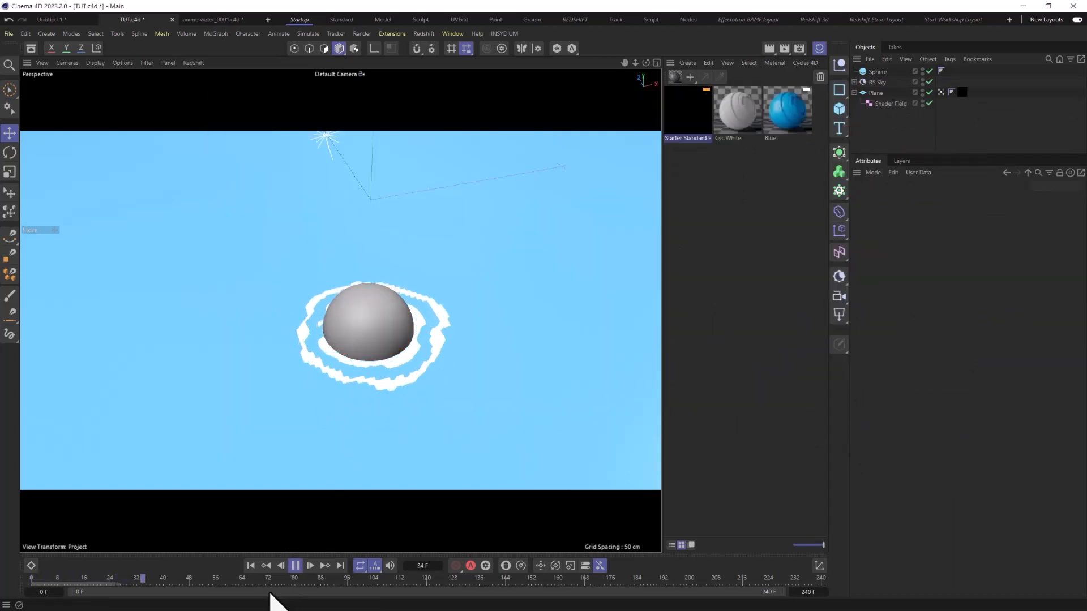
click(295, 566)
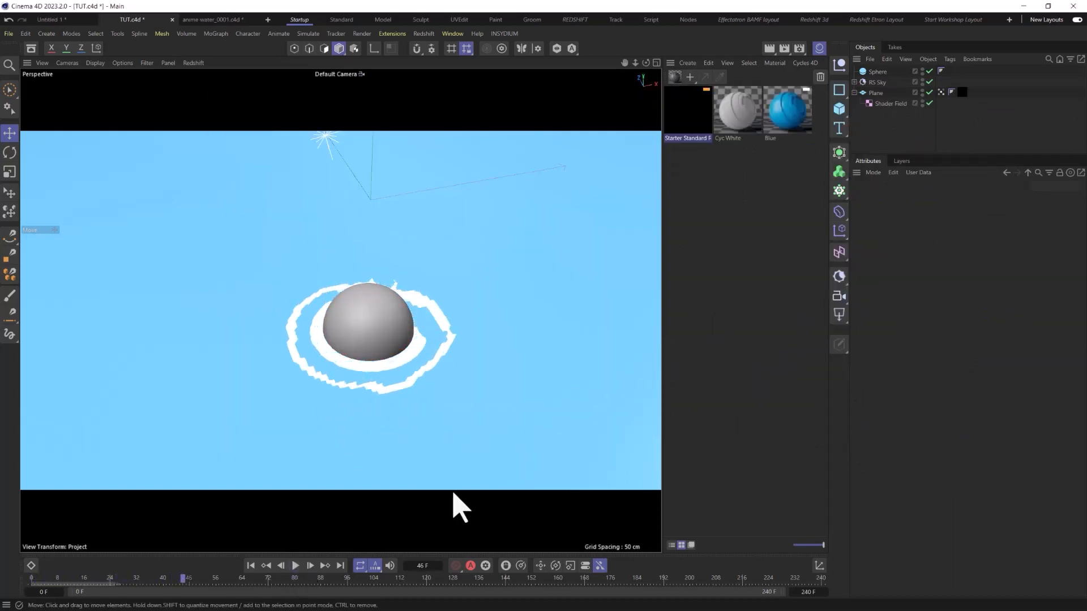
Step: Adjust the tangents of the vertex map's Curve shape into an even, rounded arch, and play the animation from the start
click(941, 92)
mouse_move(994, 391)
mouse_down()
mouse_move(1000, 399)
mouse_move(1003, 384)
mouse_up()
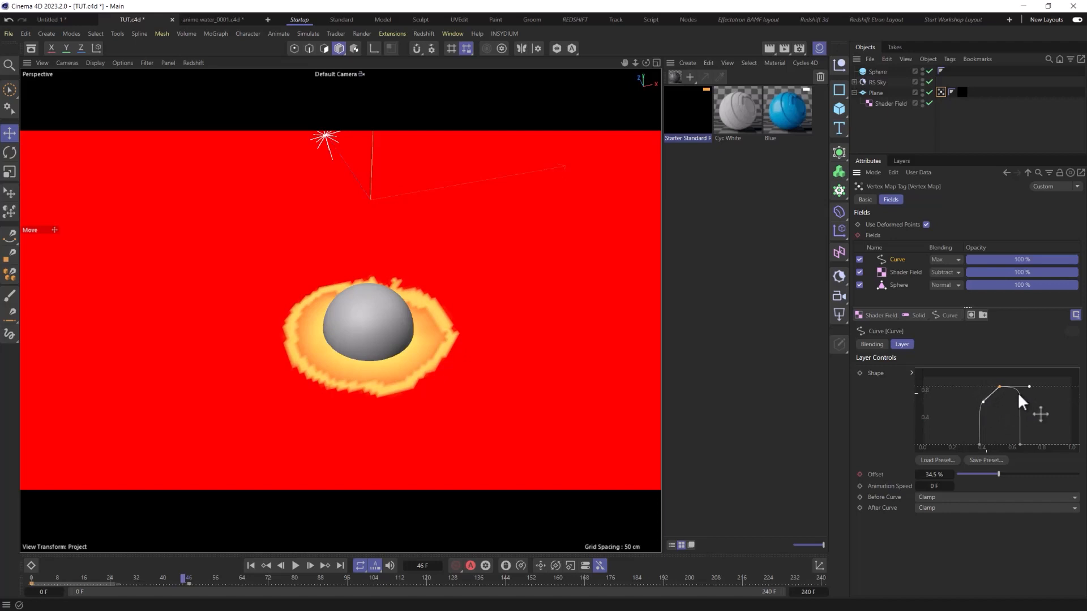
click(1020, 443)
drag(1014, 425, 1017, 424)
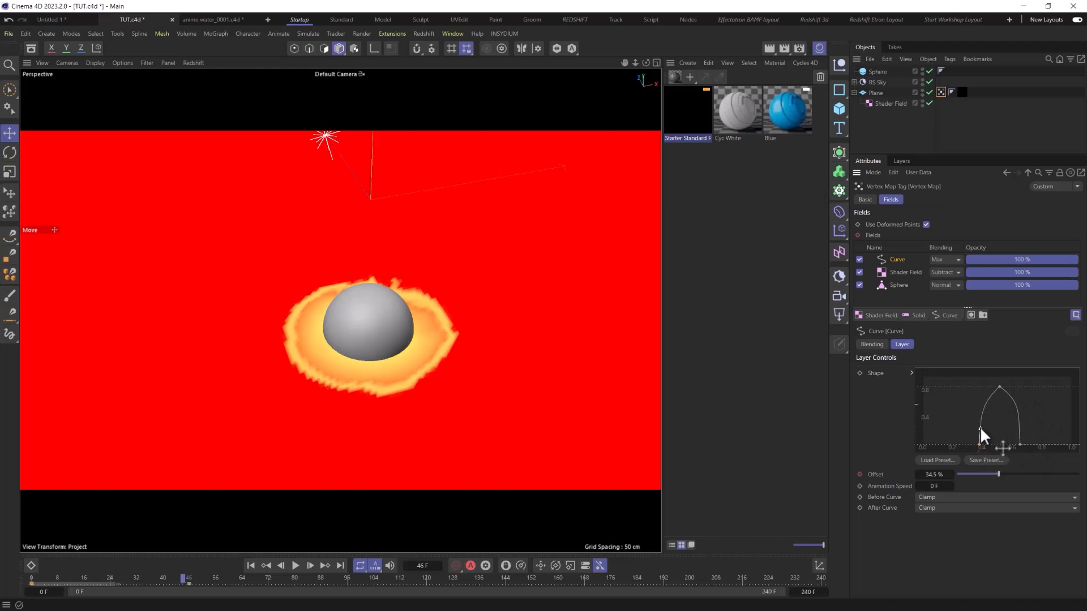
click(998, 387)
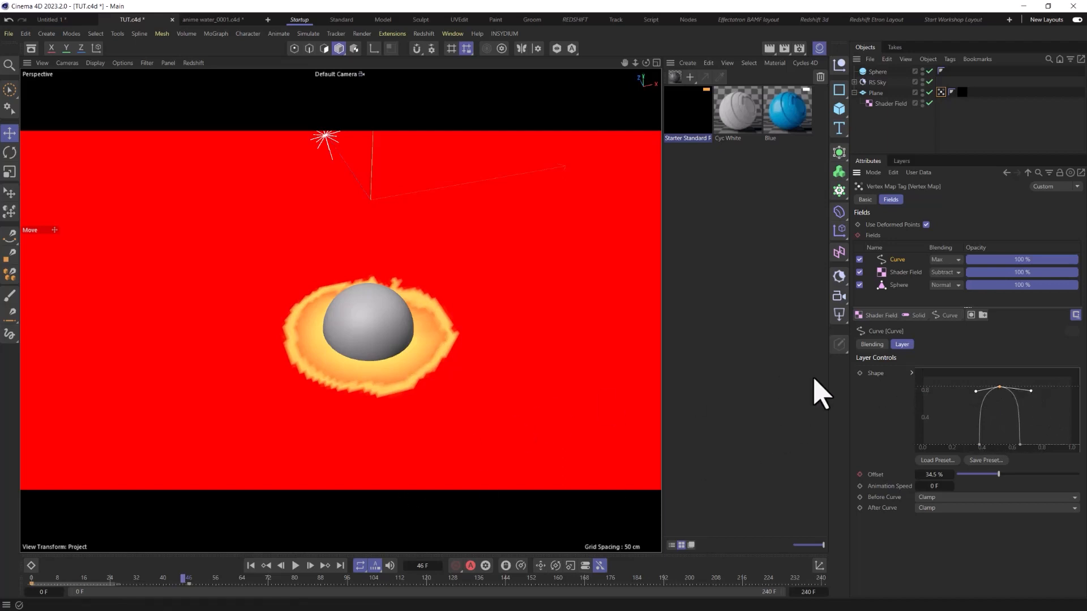
click(971, 144)
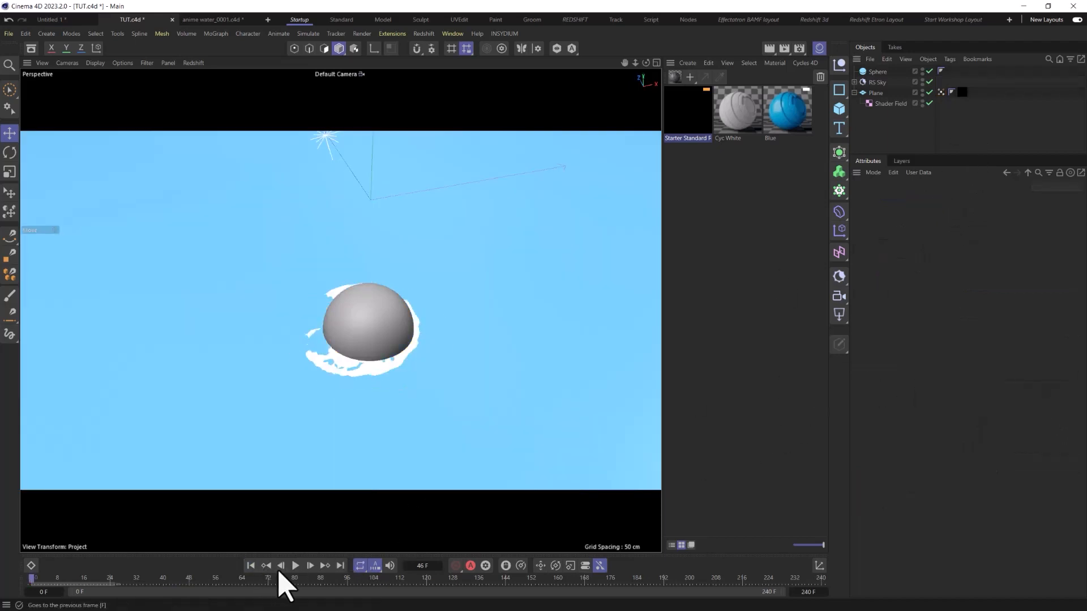
click(296, 565)
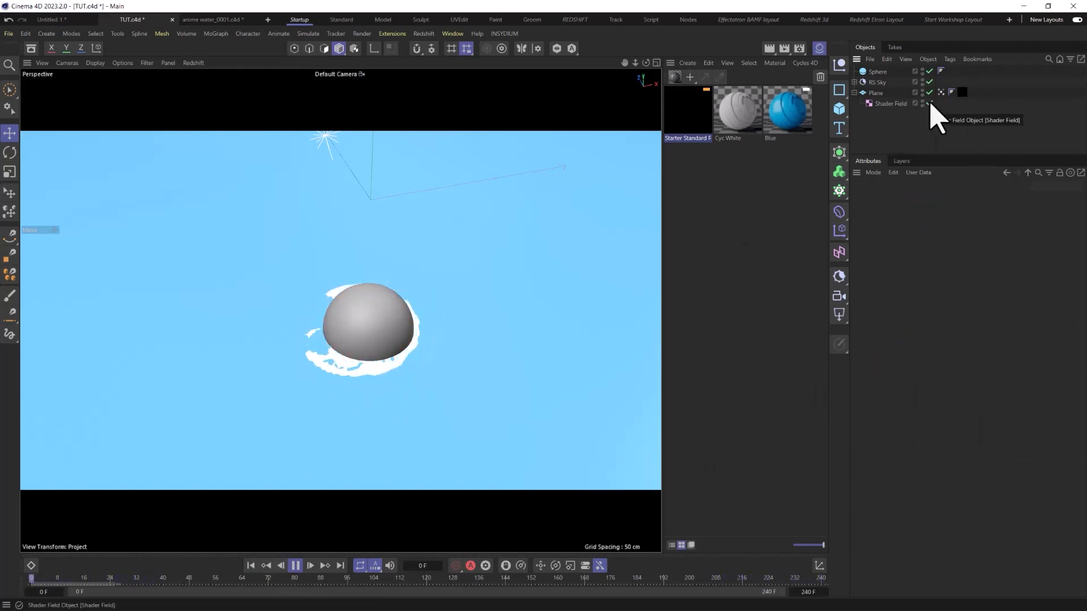
Step: Duplicate the sphere and place the copy beside the original along the X axis
click(941, 92)
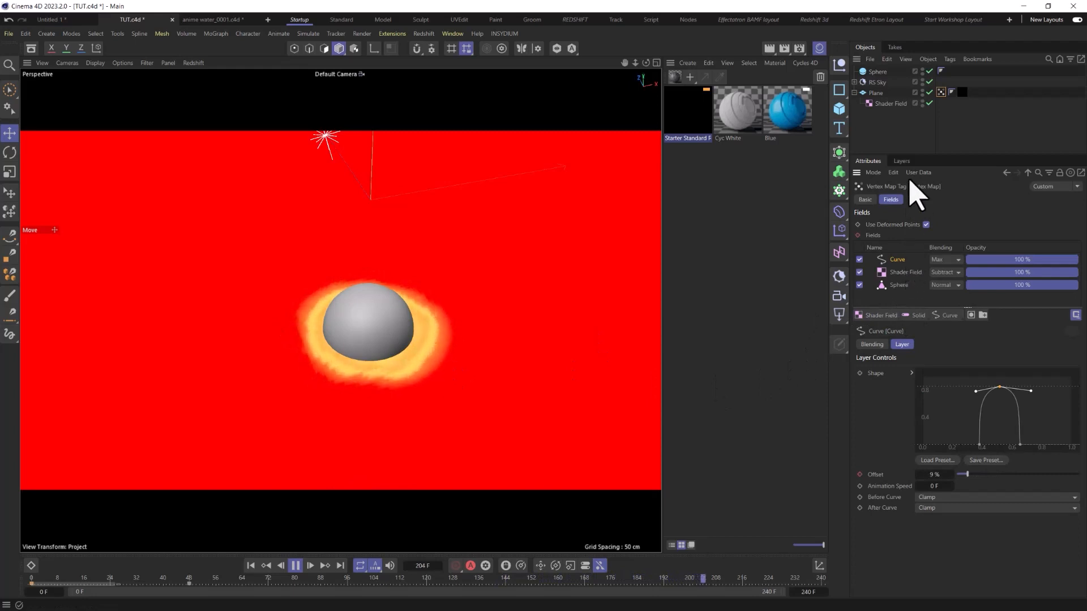
click(877, 72)
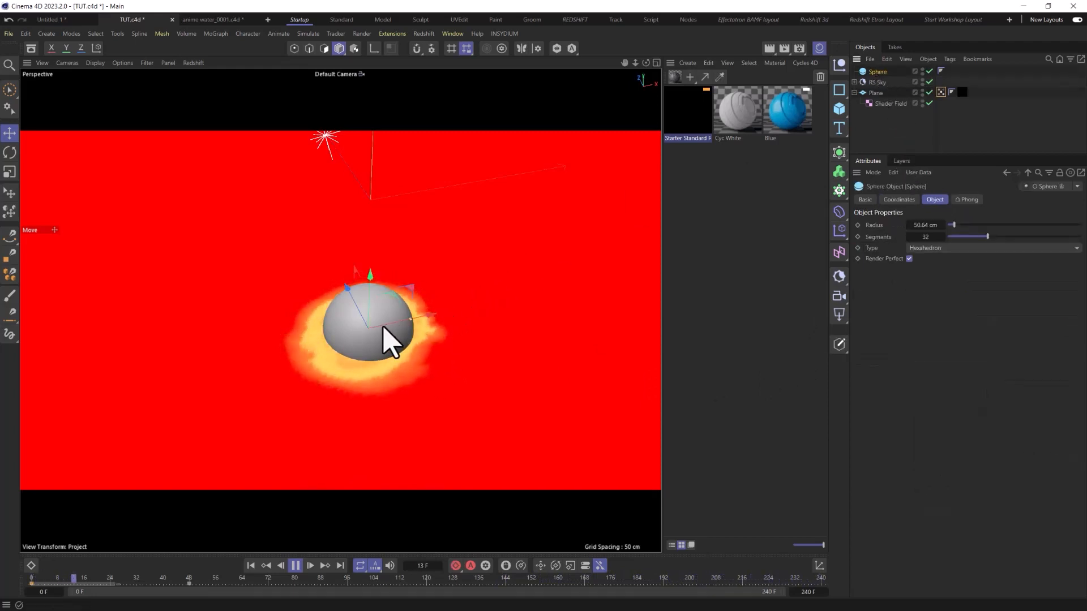
ctrl+drag(448, 310, 501, 292)
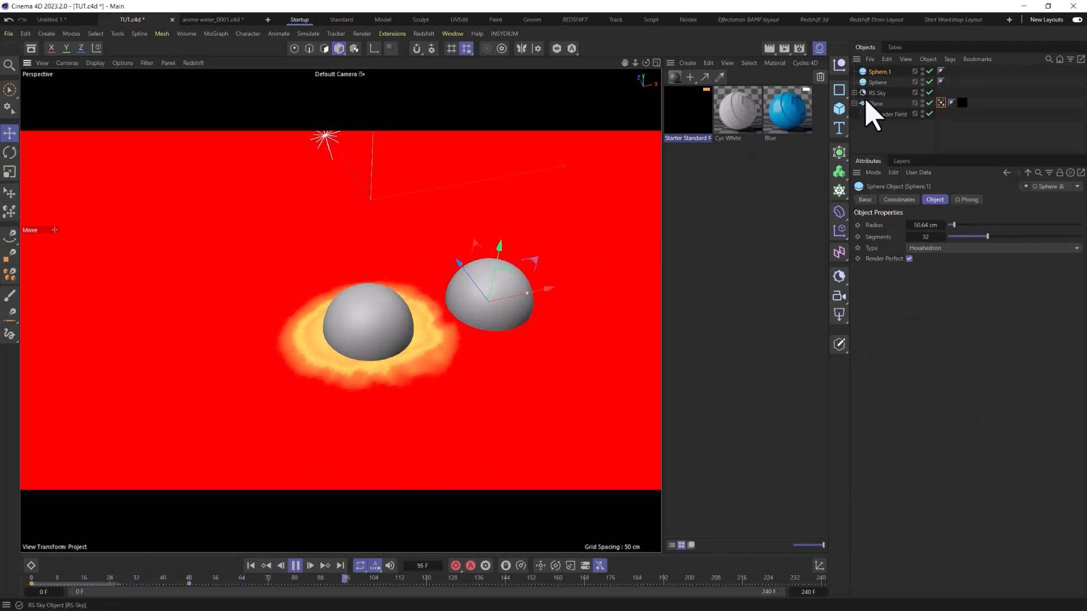
Step: Add a Connect generator and make the original sphere its child
click(841, 154)
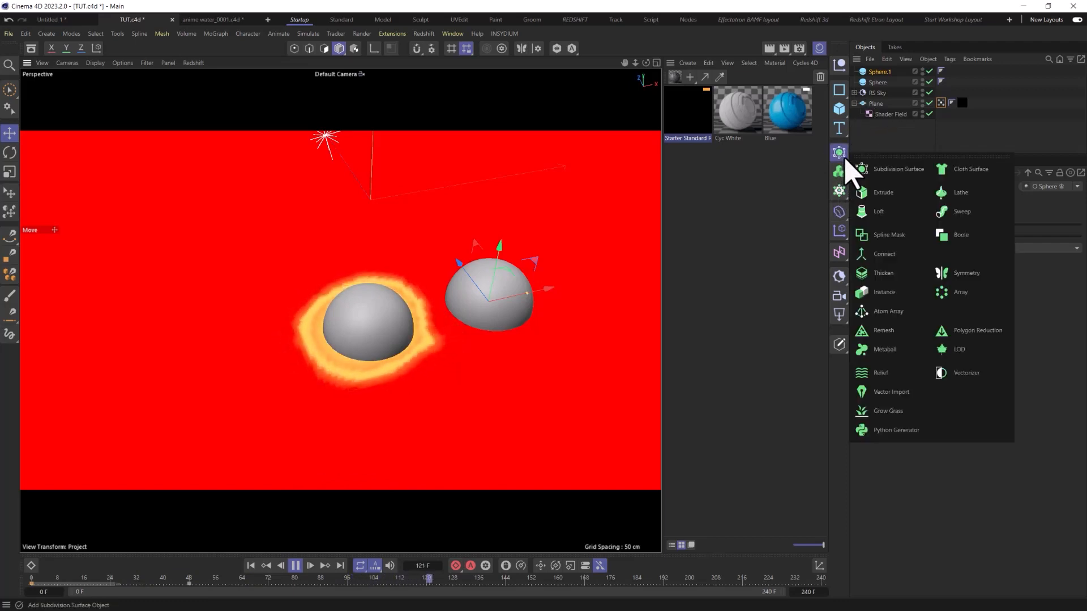
click(882, 255)
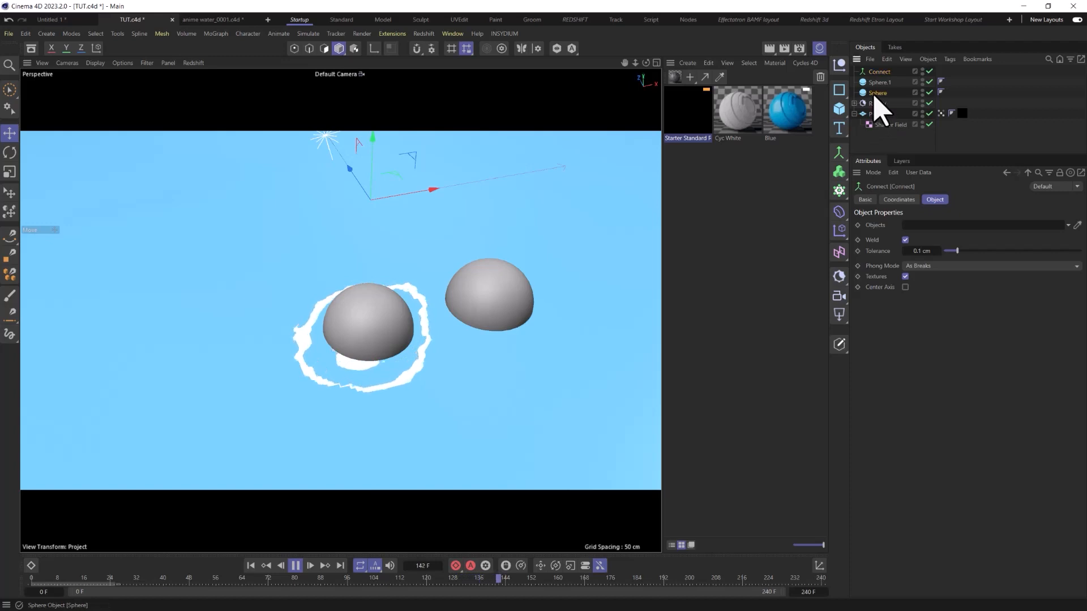
drag(892, 88, 883, 71)
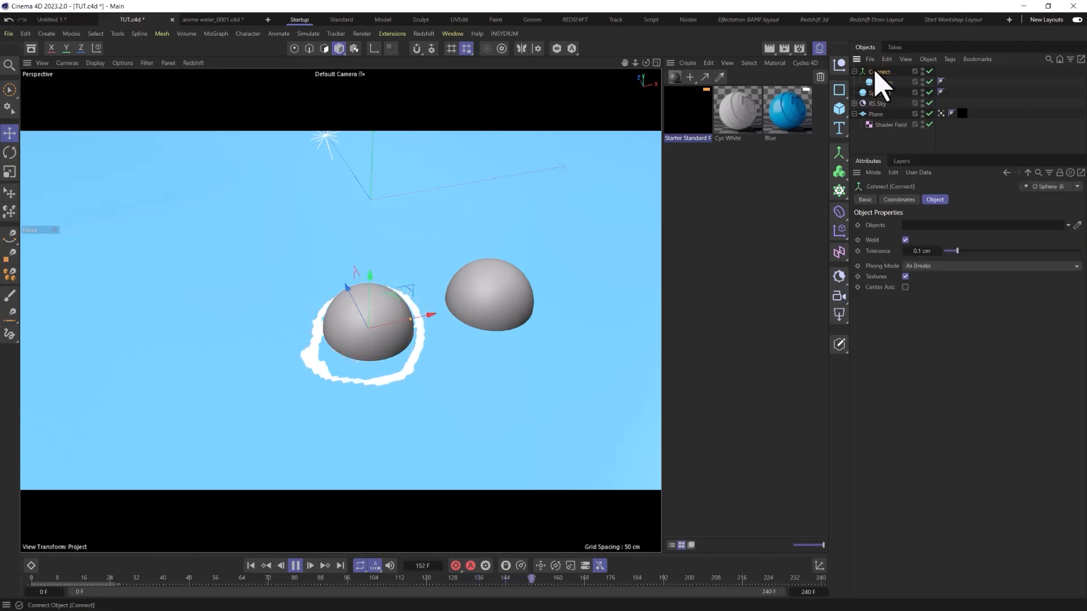
Step: Replace the Sphere layer in the plane's vertex map fields with the Connect object, and set its Radius to 67 cm
click(941, 113)
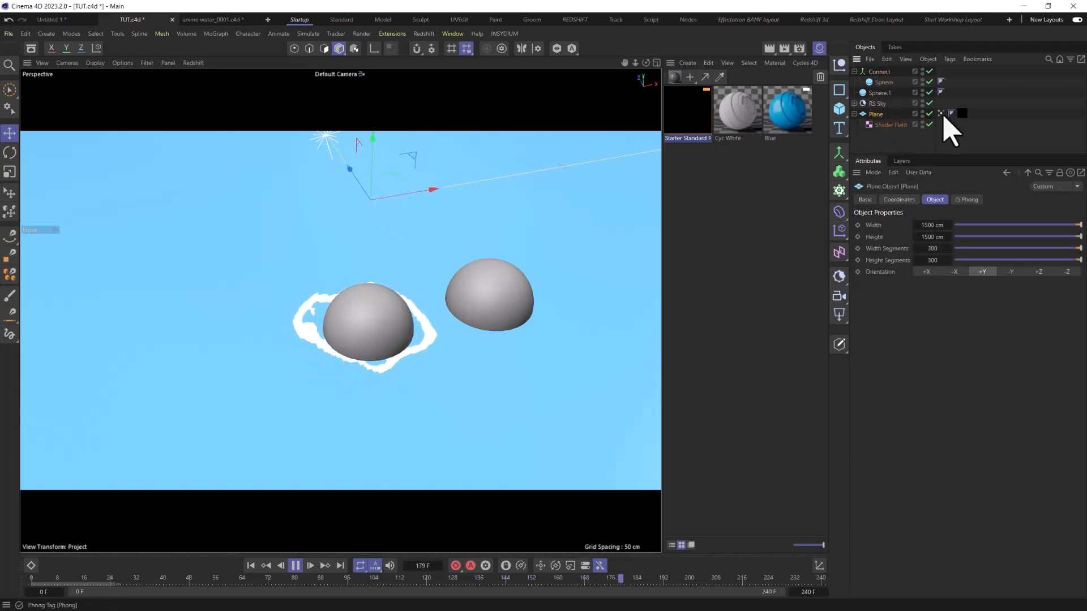
drag(879, 72, 879, 154)
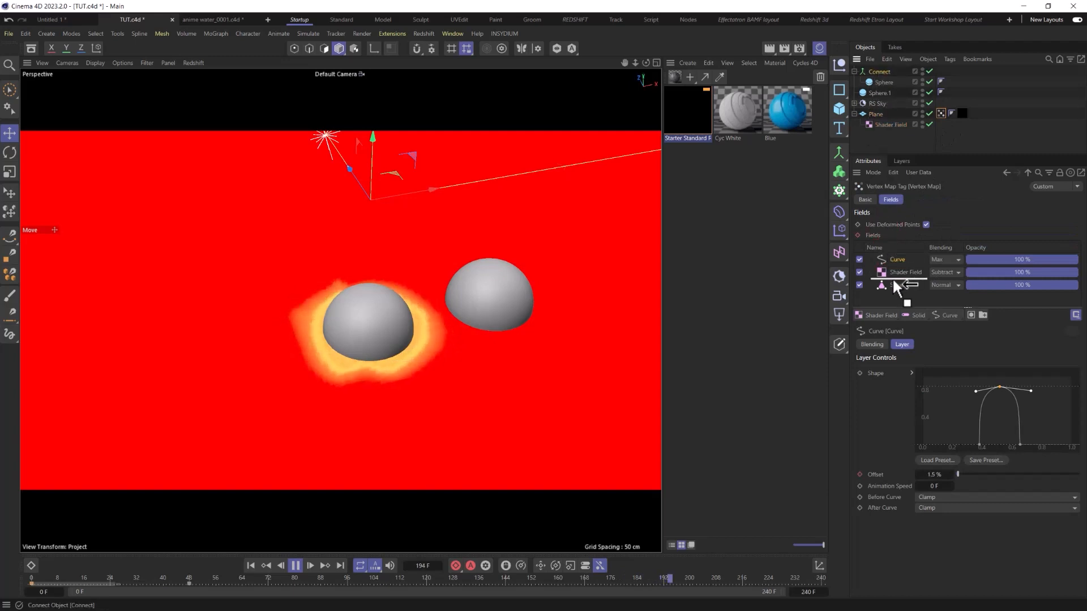
drag(892, 277, 895, 283)
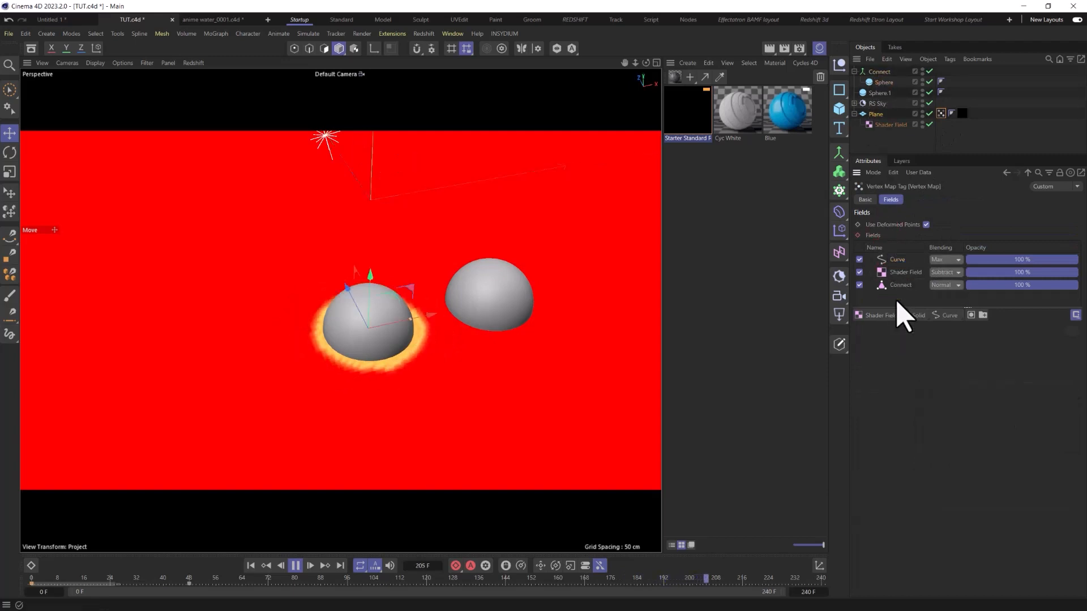
click(899, 286)
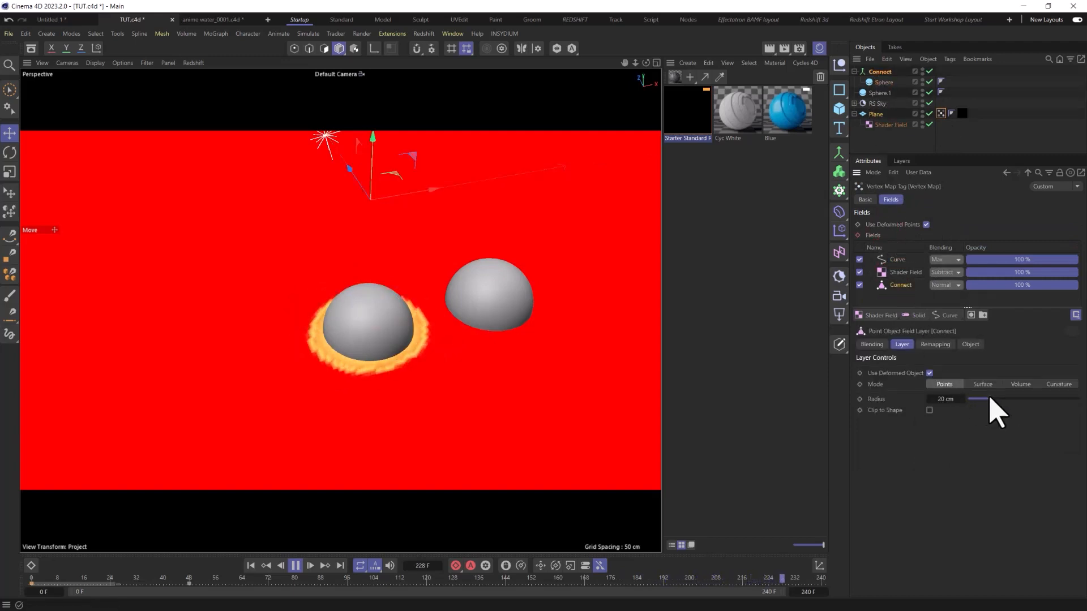
drag(996, 399, 1010, 399)
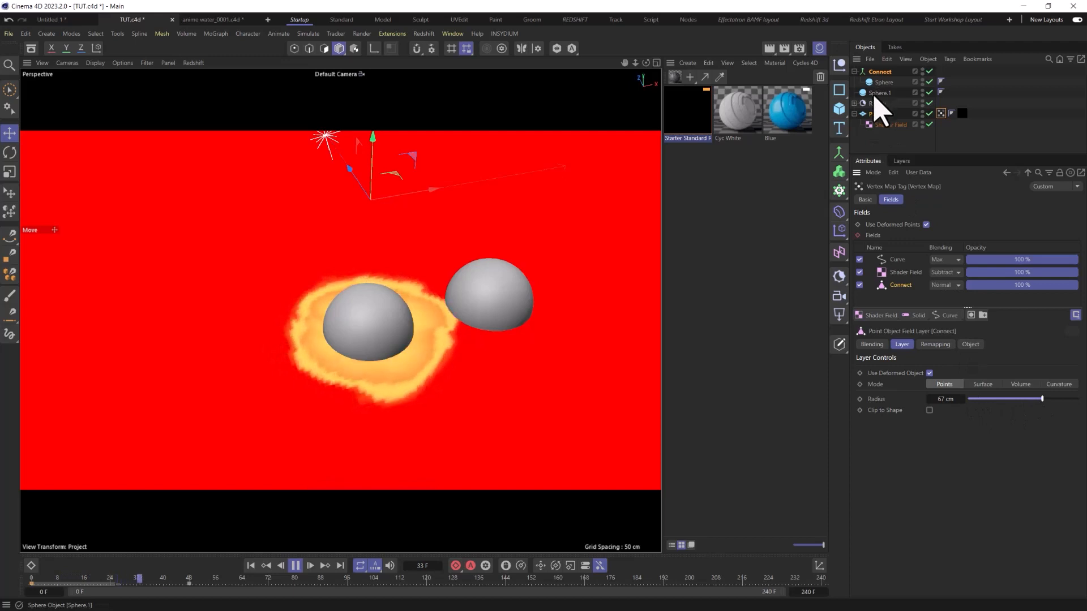
Step: Make the duplicate sphere a child of Connect and move it closer to the original sphere
drag(873, 140, 880, 72)
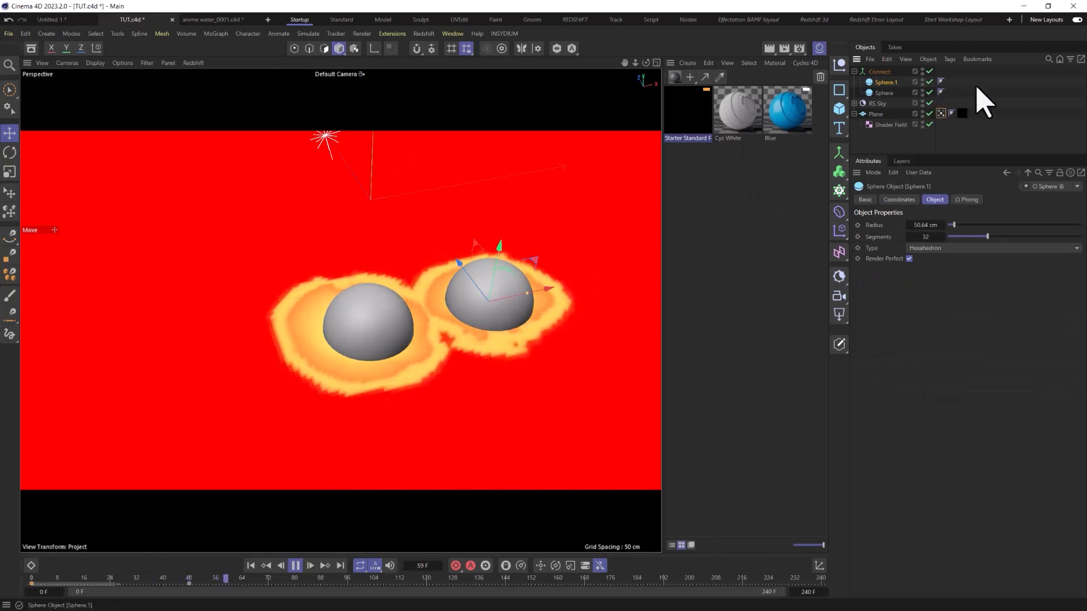
click(983, 102)
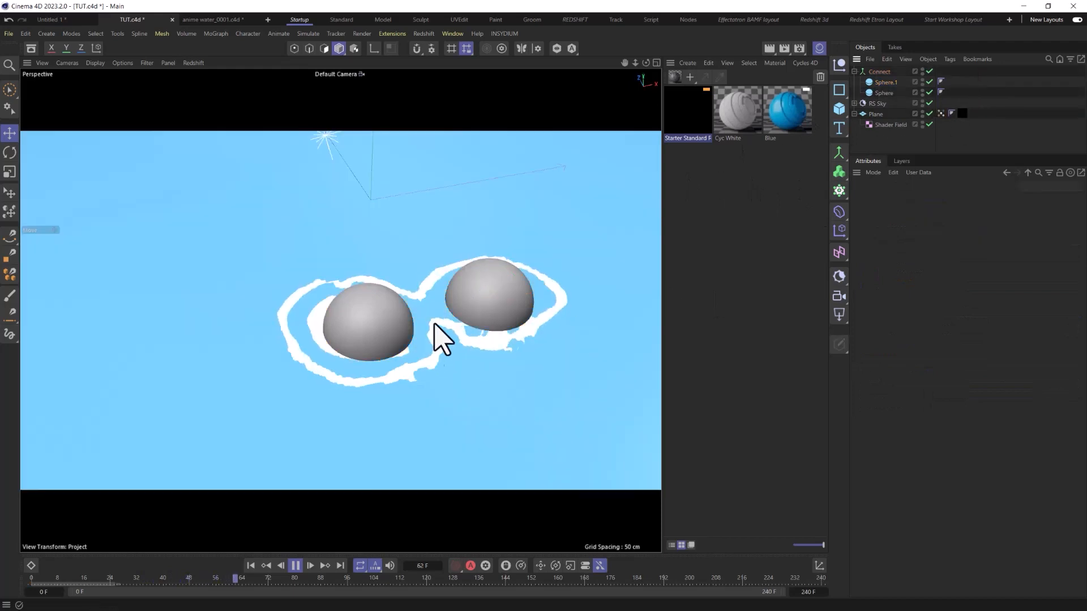
click(881, 83)
drag(514, 307, 497, 302)
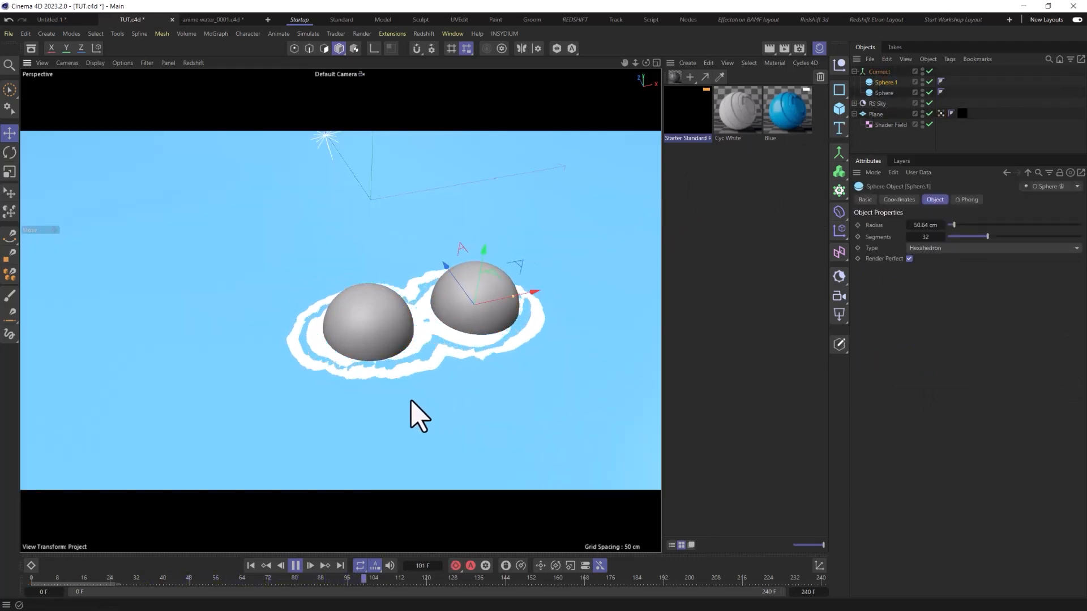
Step: Try scaling the duplicate sphere up to a radius of about 97 cm, and delete the duplicate
key(t)
drag(411, 400, 526, 293)
key(e)
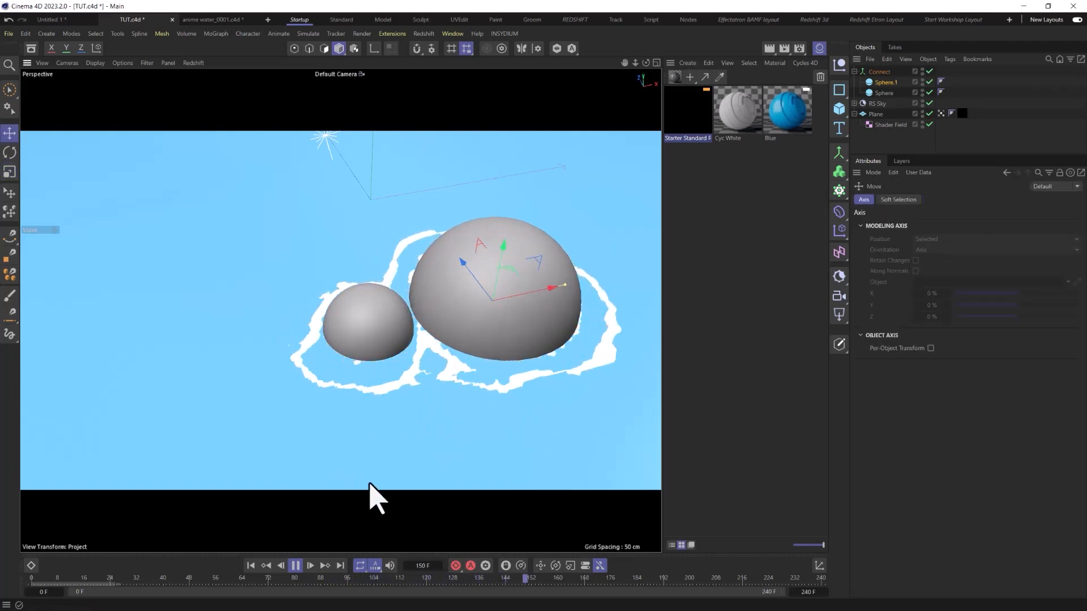
click(881, 83)
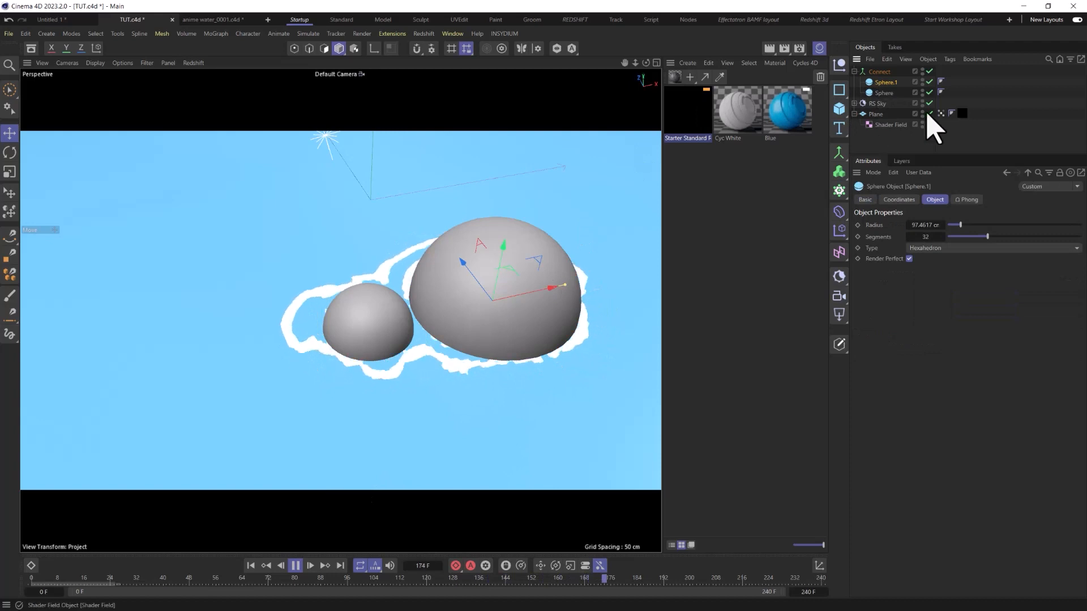
key(Delete)
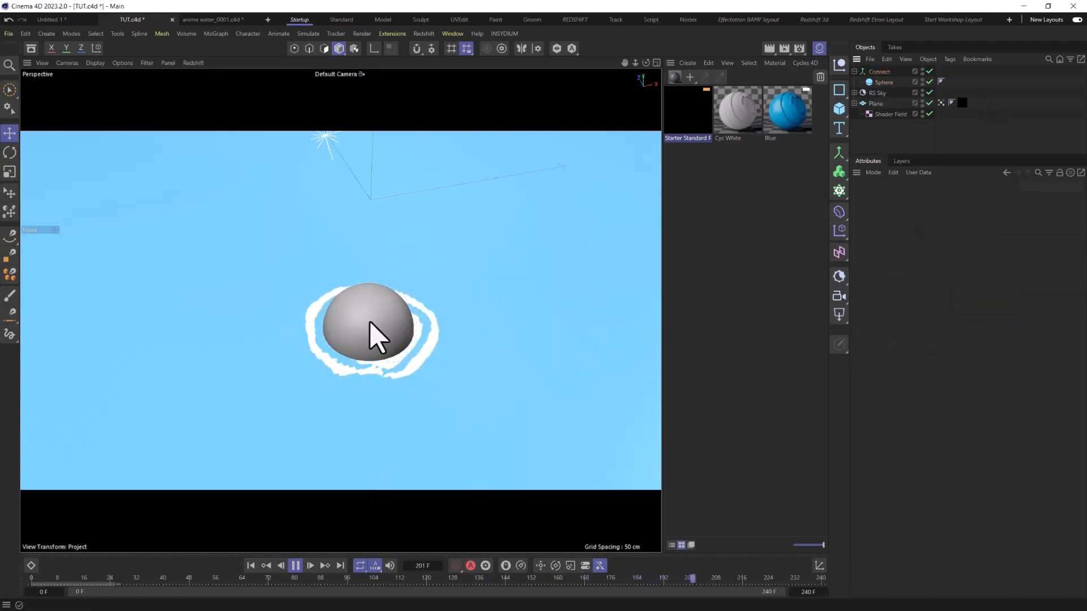
Step: Add a Decay layer above Curve in the plane's vertex map fields and set its blending to Add
click(941, 103)
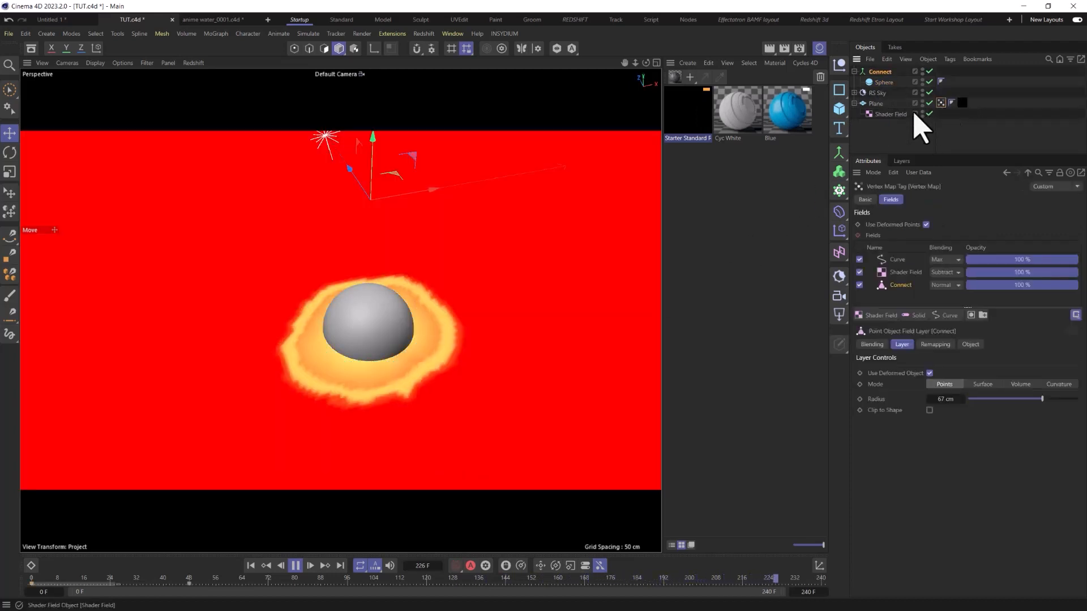
click(975, 124)
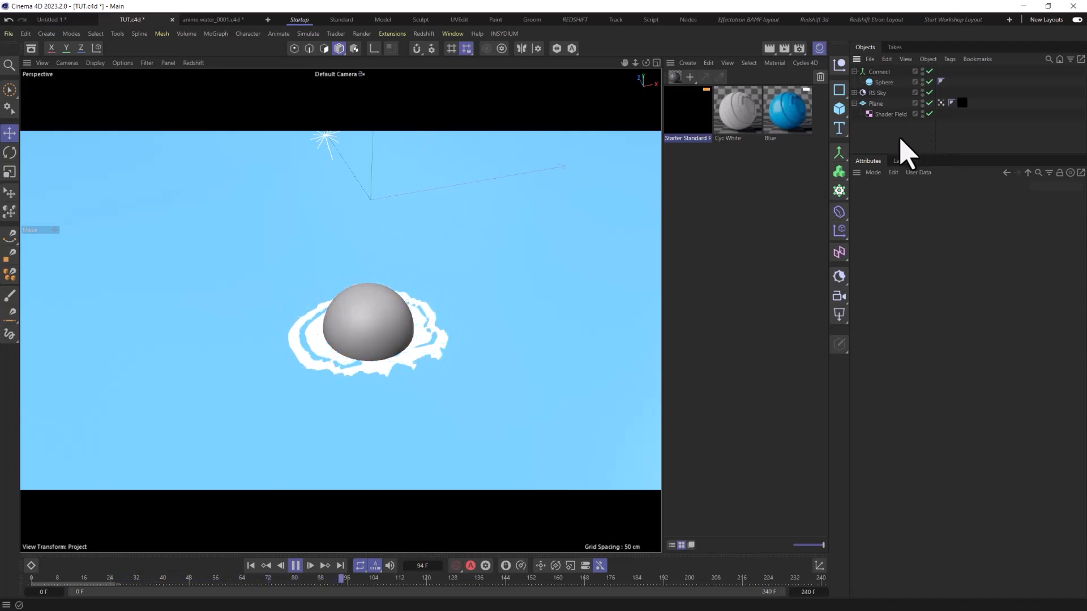
click(940, 103)
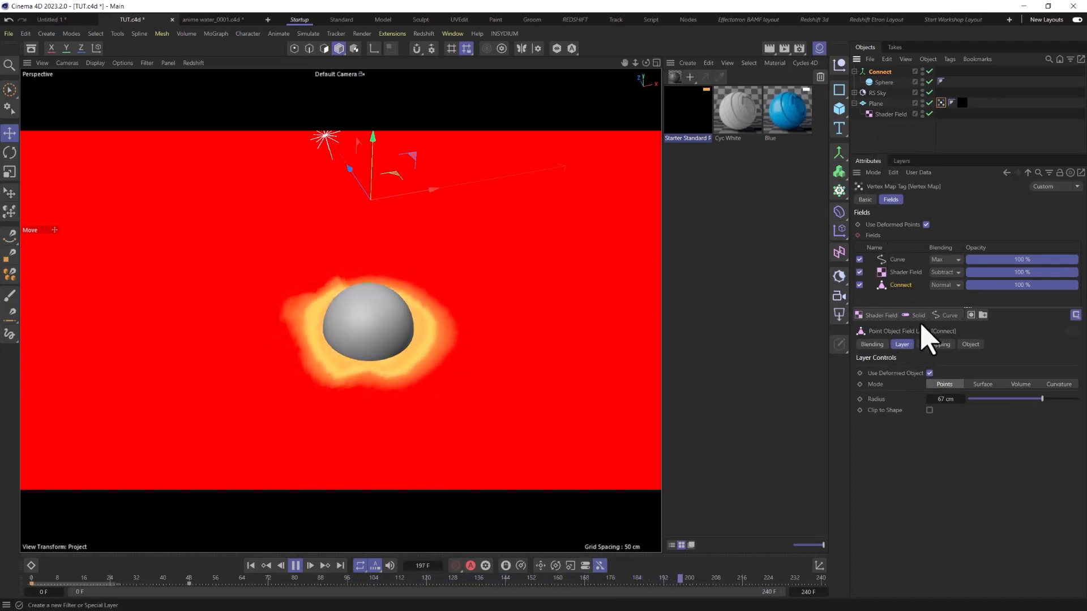
click(945, 315)
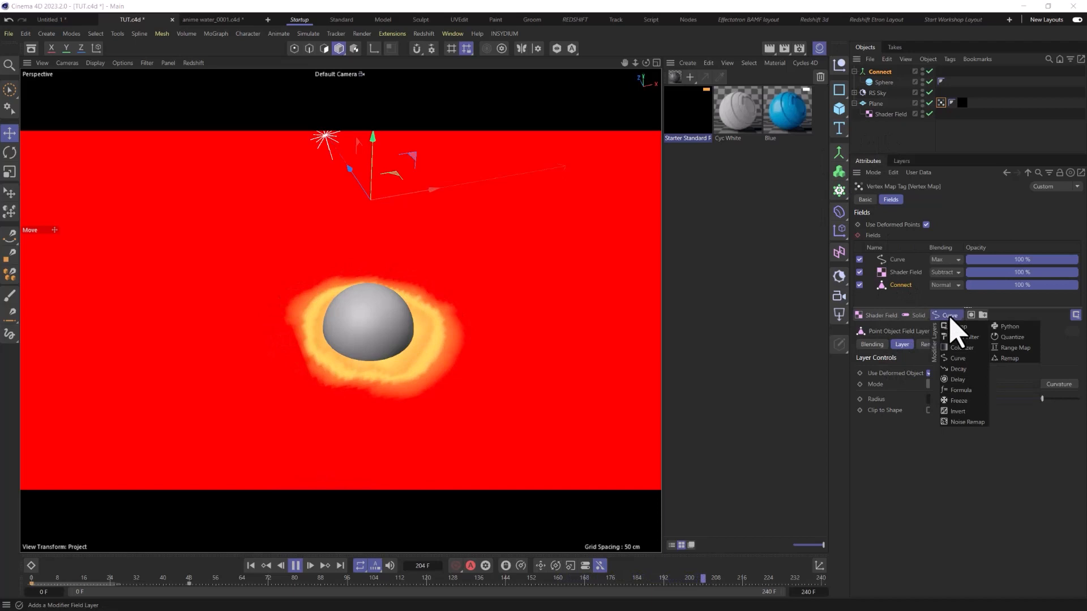
click(963, 371)
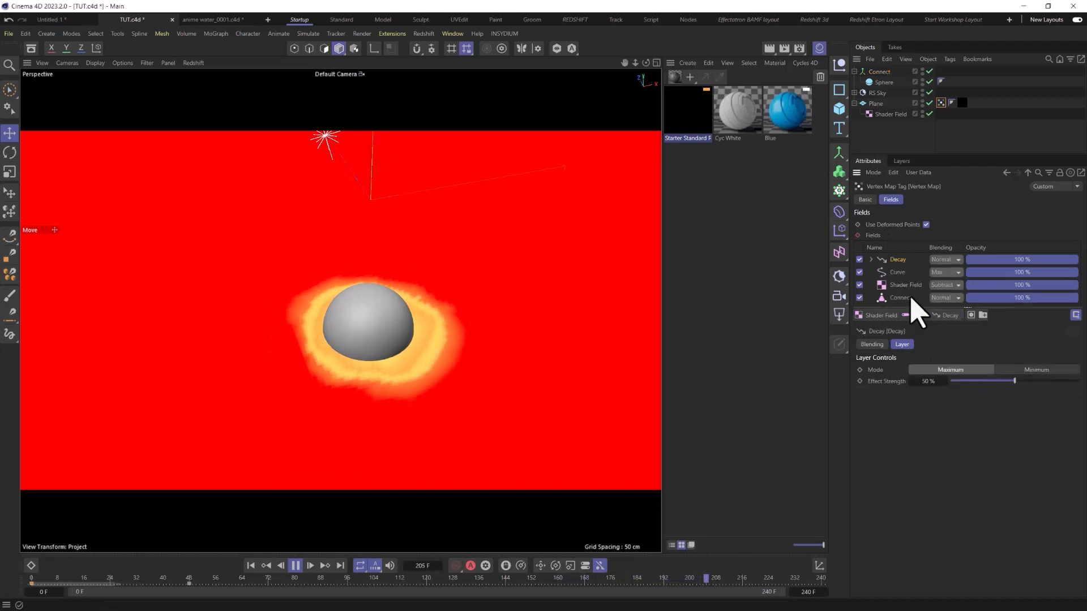
click(952, 262)
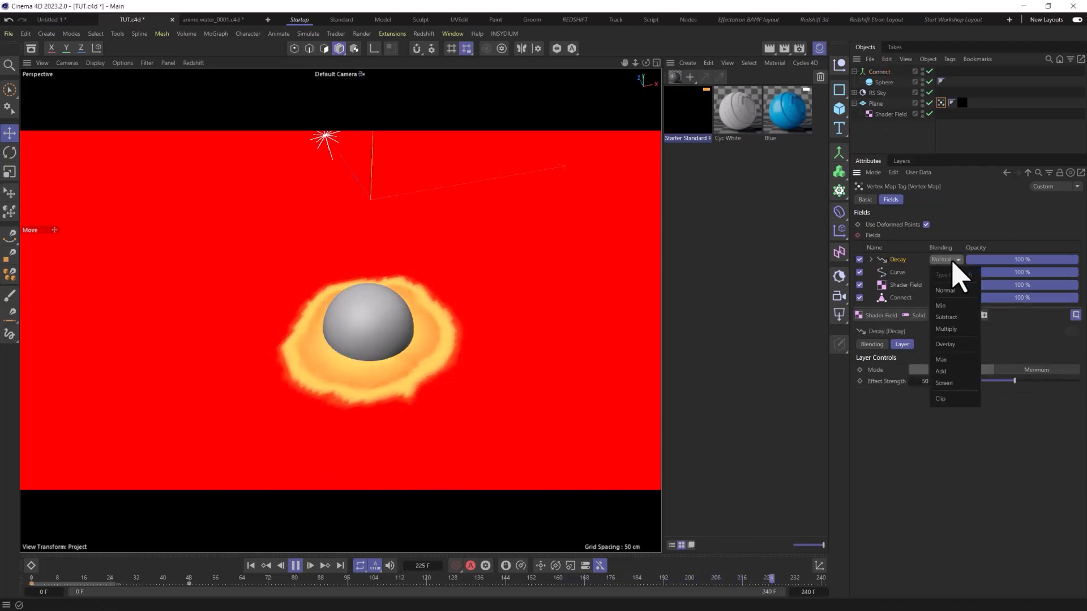
click(963, 378)
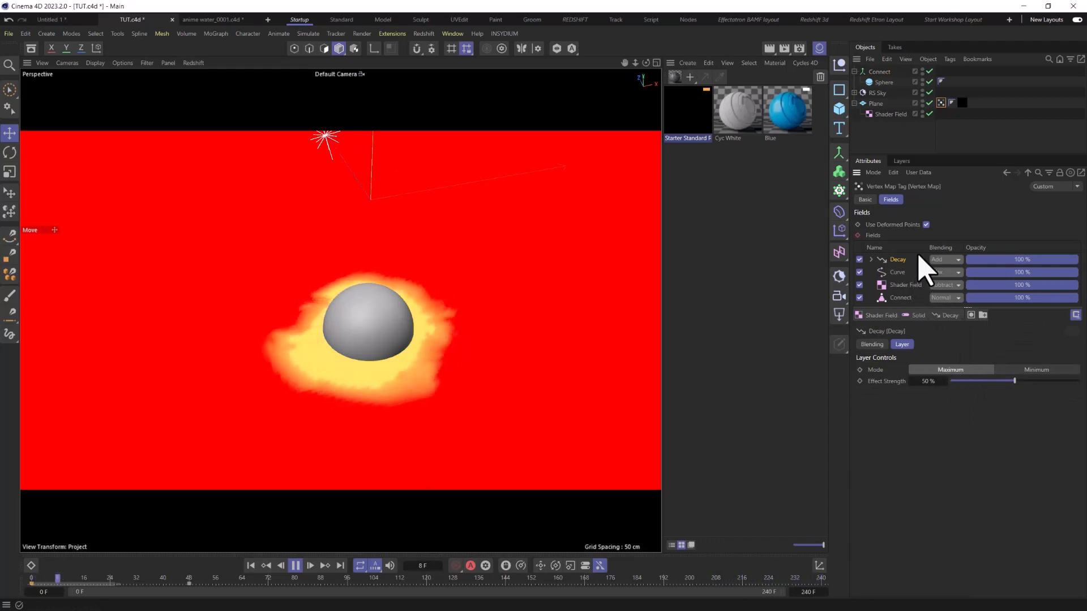
Step: Set the Effect Strength of the Decay layer in the plane's vertex map to 78%
click(963, 153)
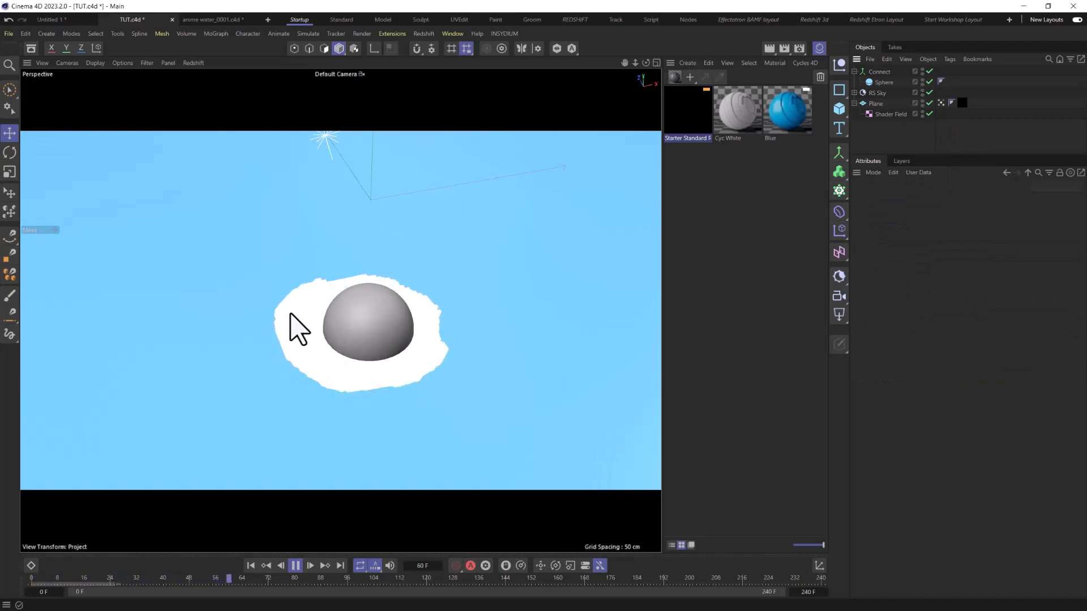
click(941, 102)
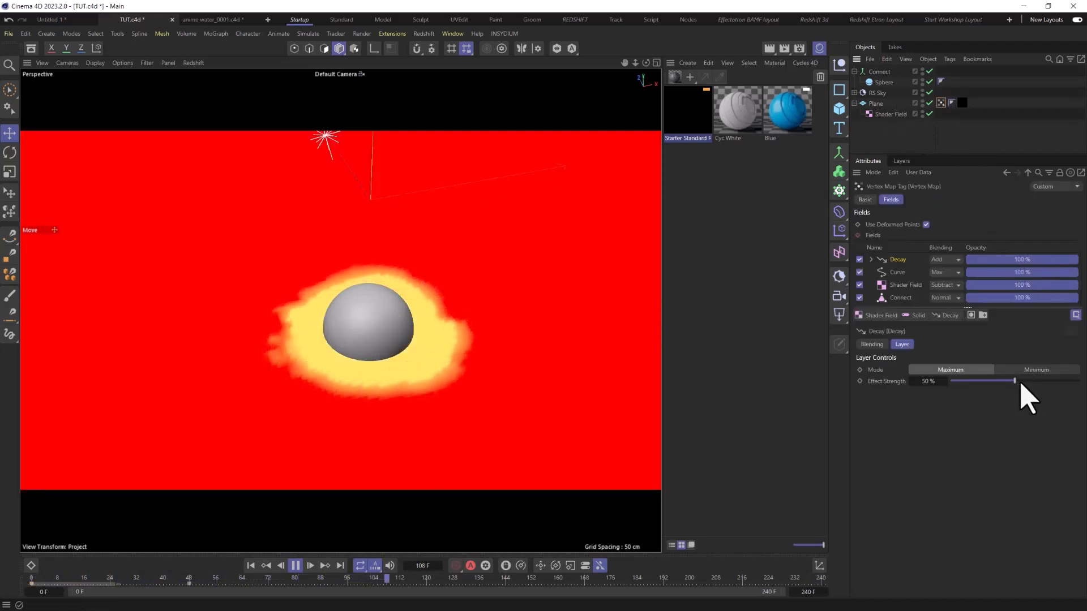
drag(1020, 383, 1044, 382)
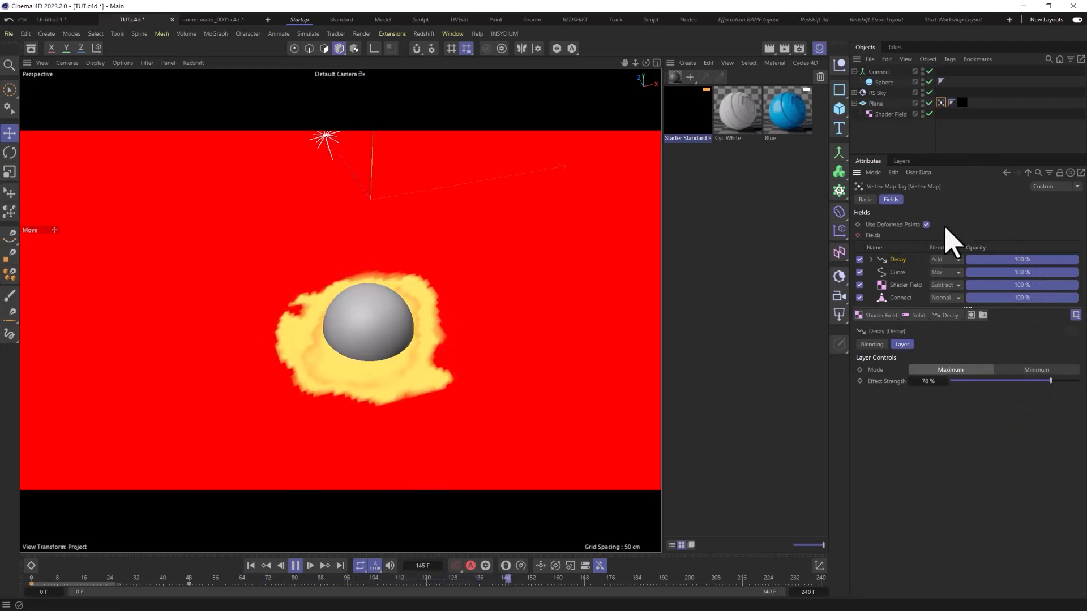
Step: Try Multiply blending for the Decay layer and switch the layer to Screen blending
click(934, 259)
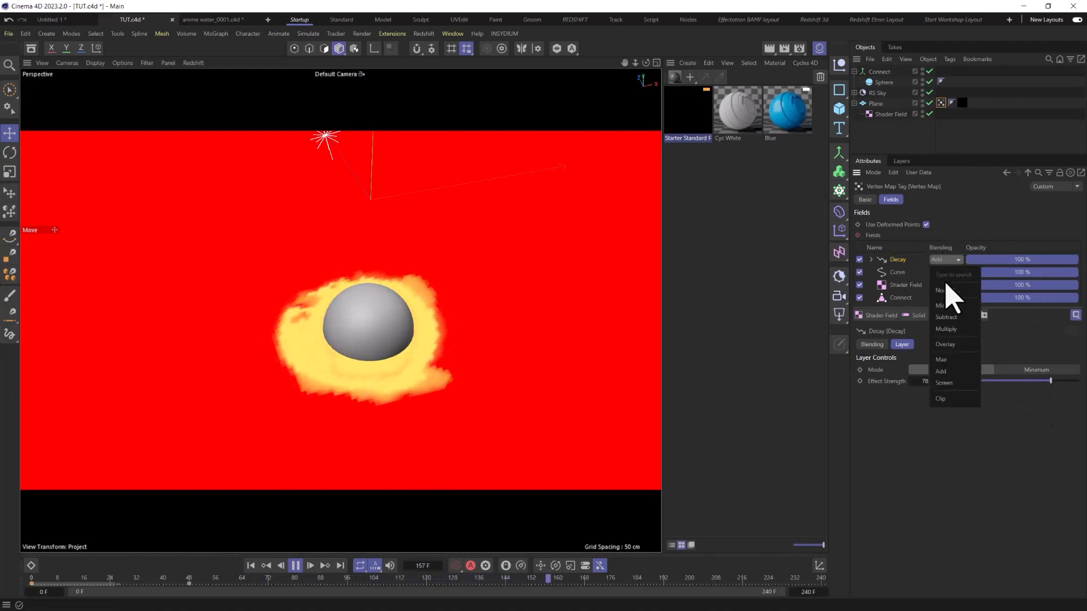
click(957, 329)
click(945, 260)
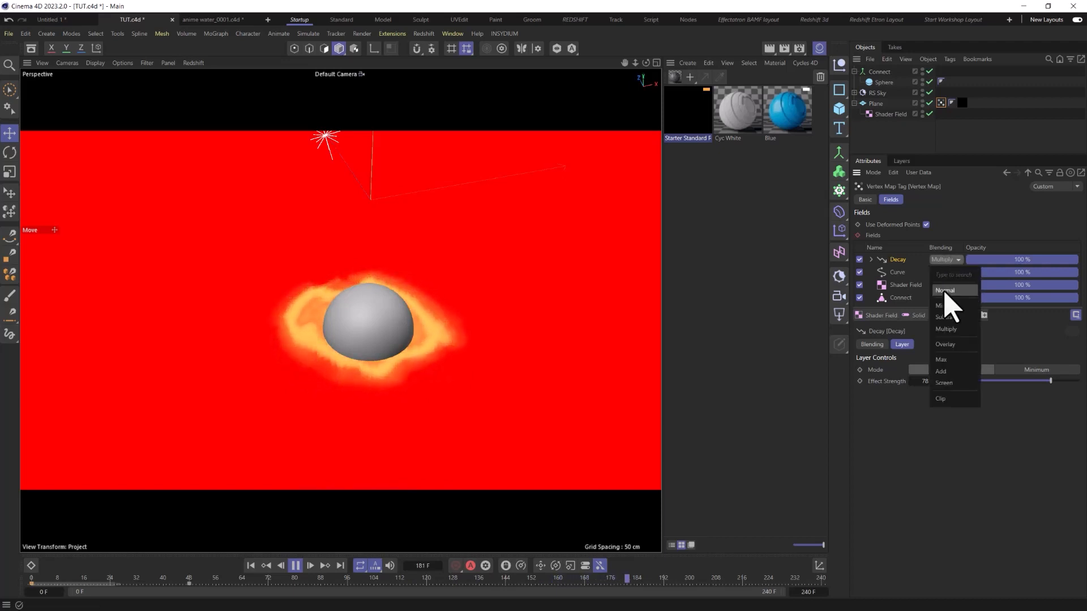
click(946, 383)
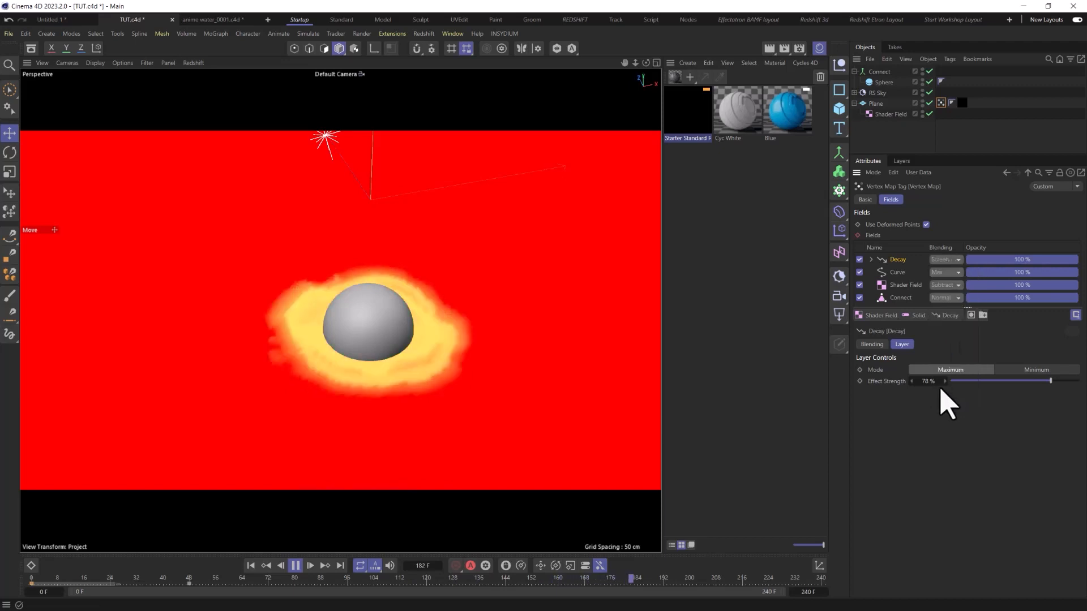
Step: Move the sphere across the water plane to test the foam trail with the Screen-blended Decay
click(981, 123)
click(894, 82)
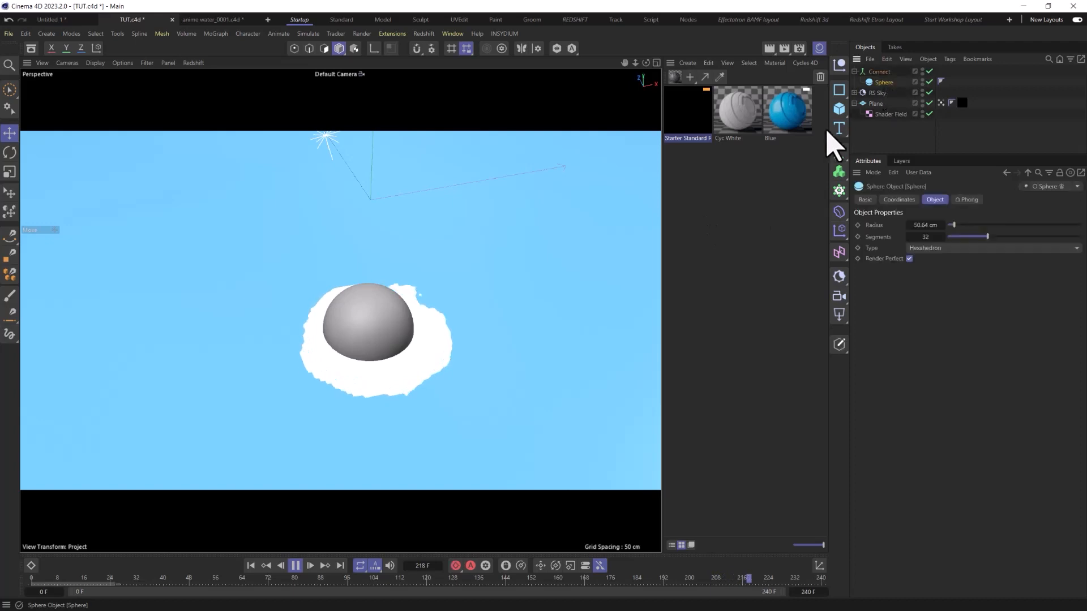
drag(394, 295, 502, 310)
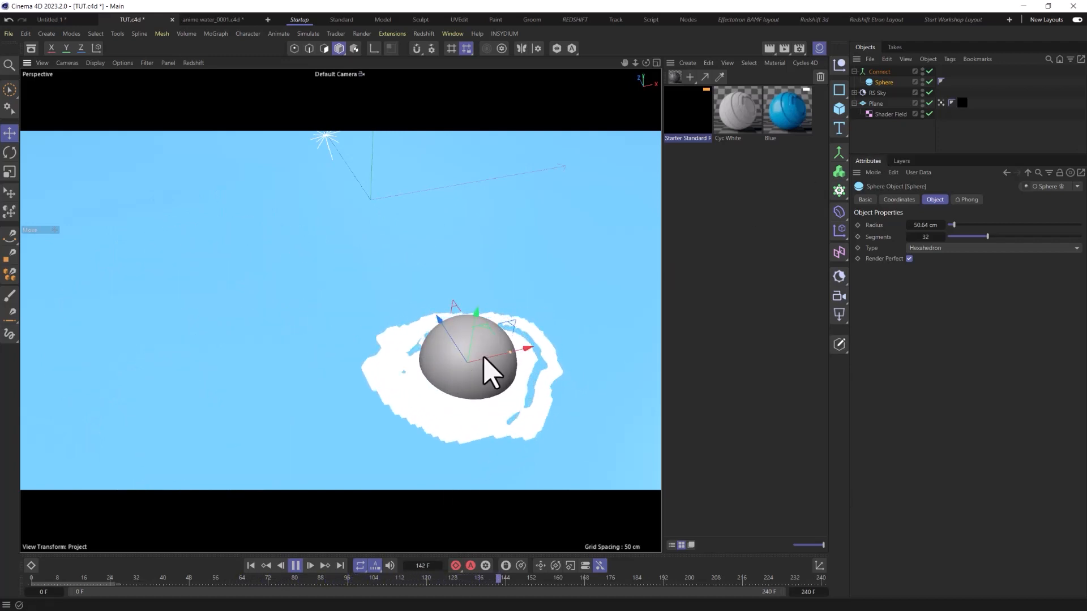
Step: Try lowering the opacity of the Decay layer in the plane's vertex map to about 52%
click(940, 102)
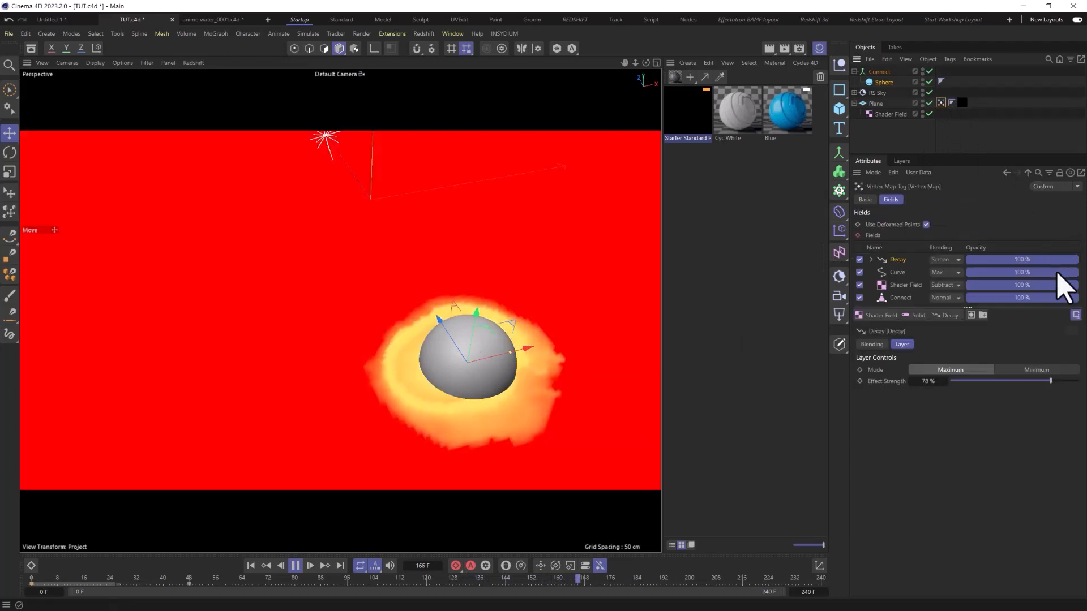
drag(1041, 262, 1025, 262)
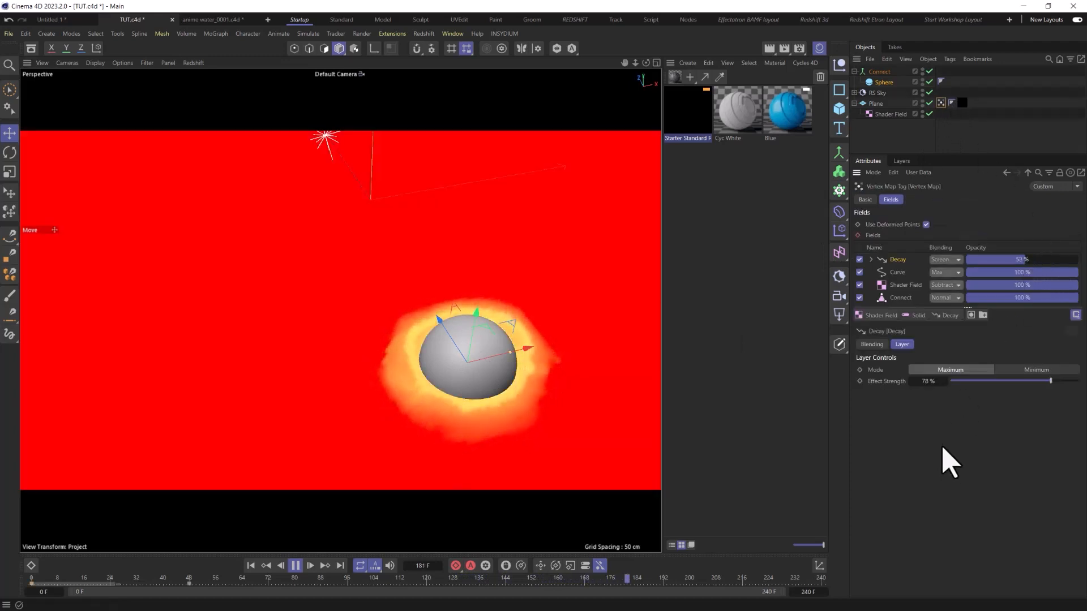
click(969, 143)
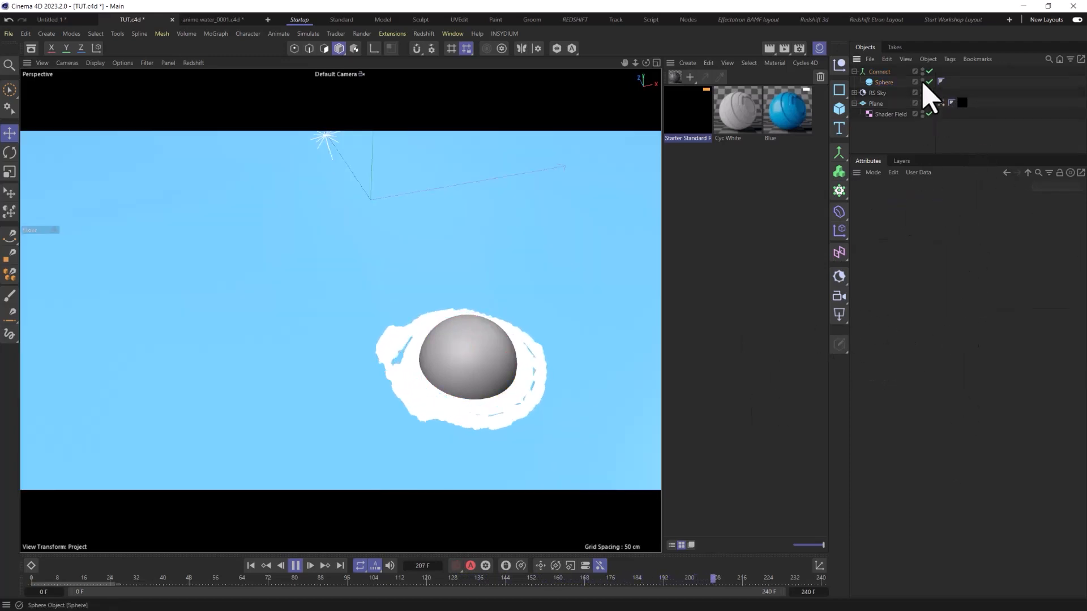
Step: Raise the Decay layer's opacity to 100% and set its blending to Multiply
click(941, 103)
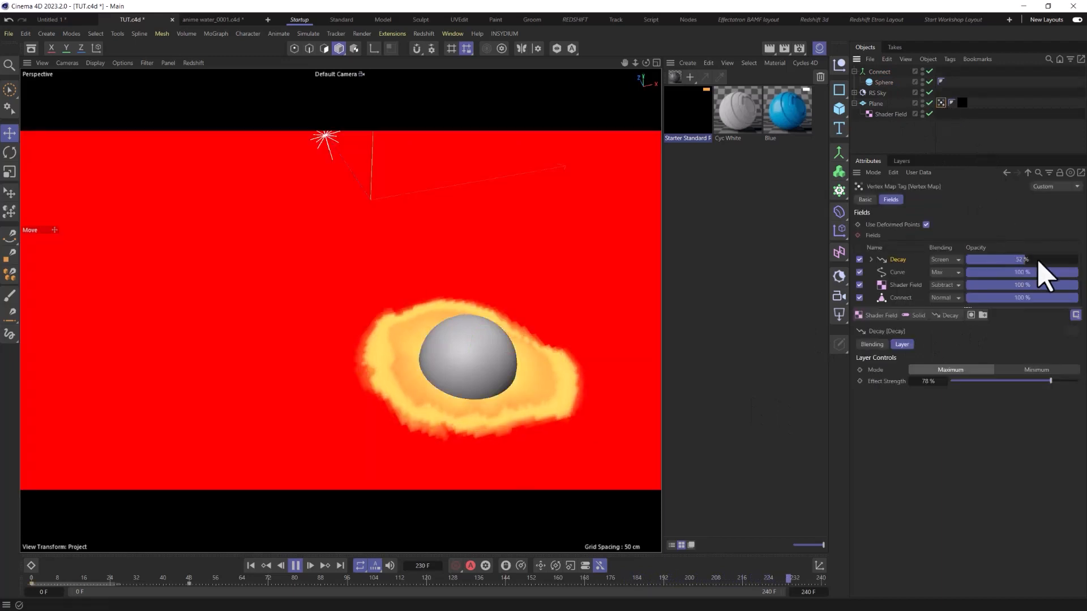
click(957, 259)
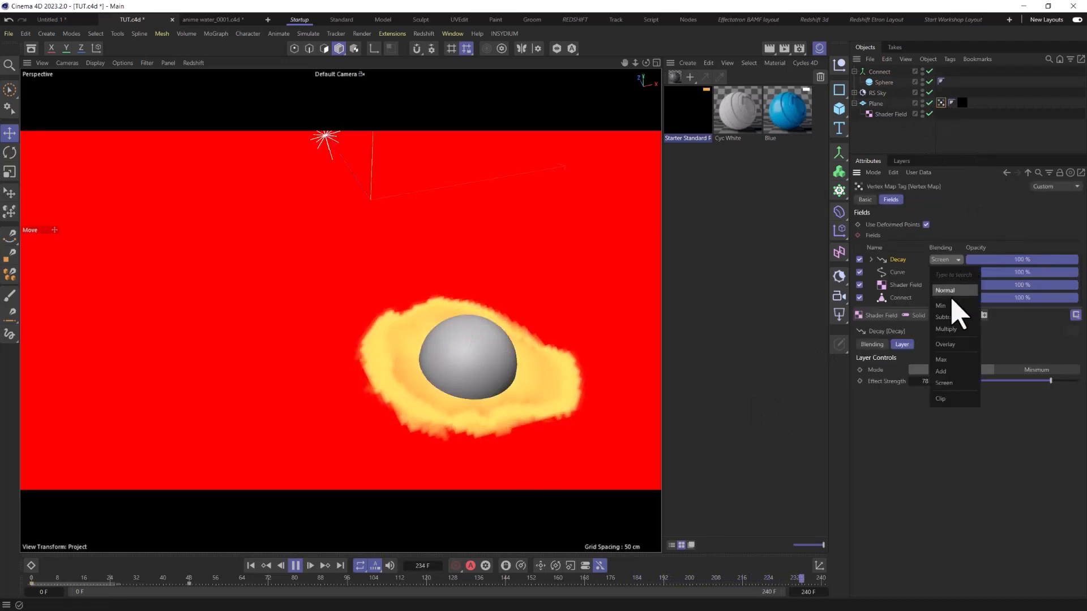
click(957, 332)
Step: Move the sphere around on the water plane to test how the foam rings follow it
click(1050, 98)
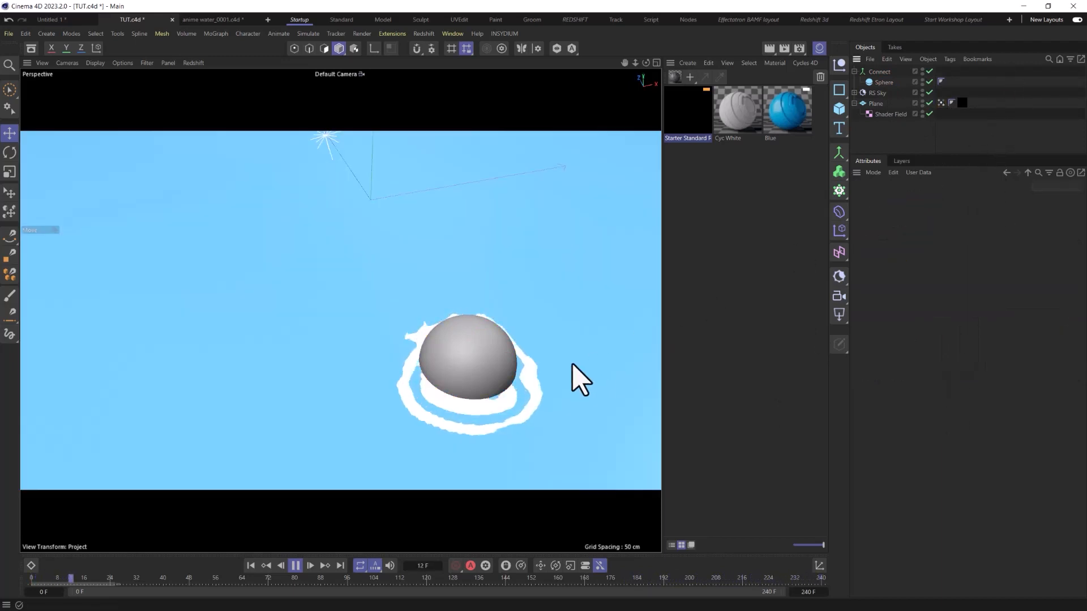
click(881, 83)
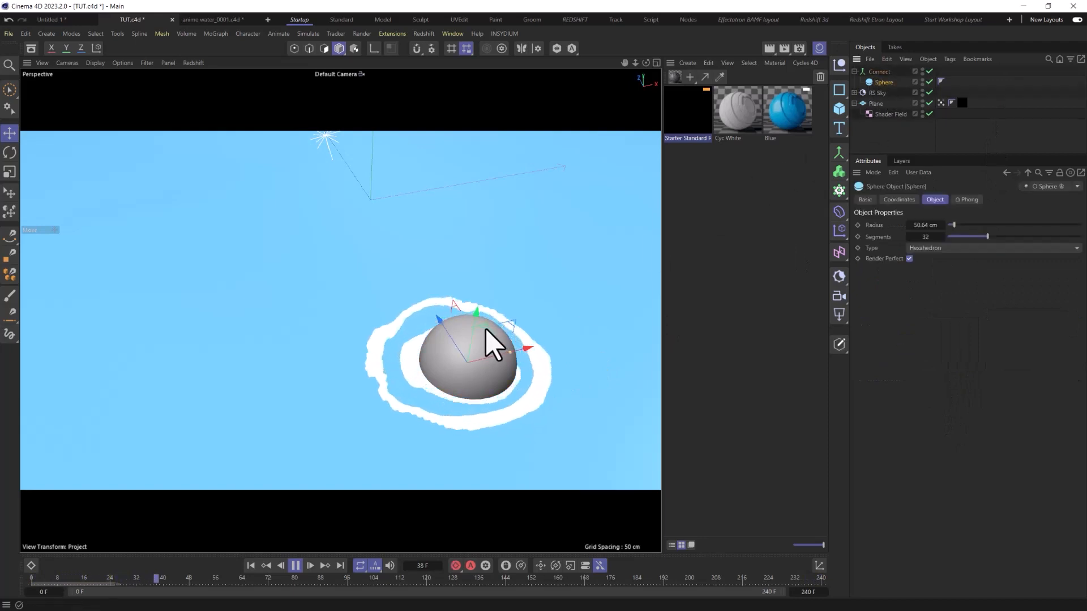
drag(485, 332, 470, 413)
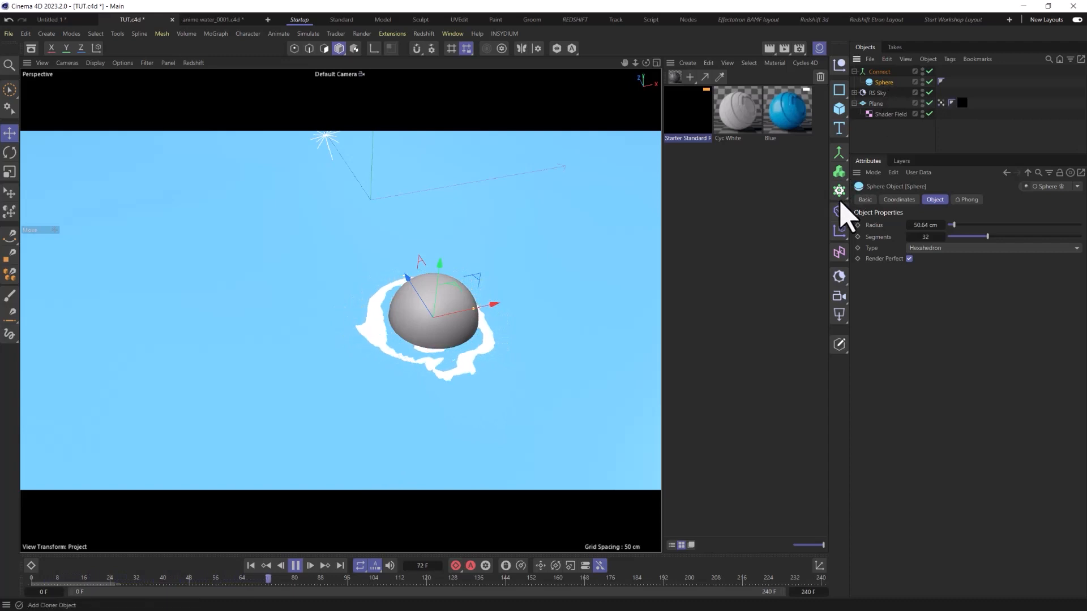
Step: Add a Displacer as a child of the sphere, give it a Noise shader, and adjust the noise's Global Scale
click(839, 214)
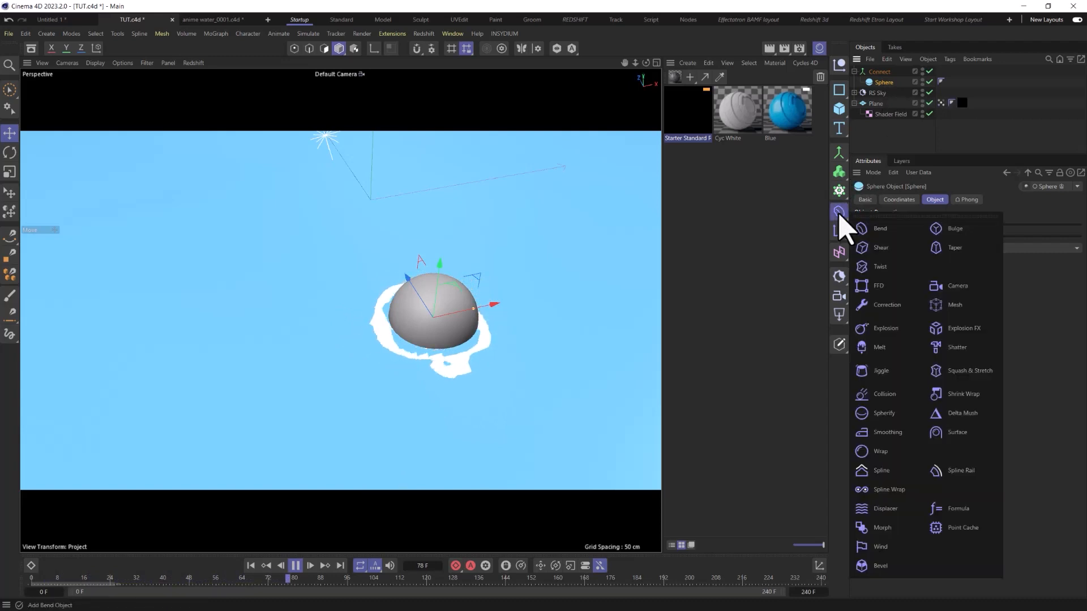
click(900, 508)
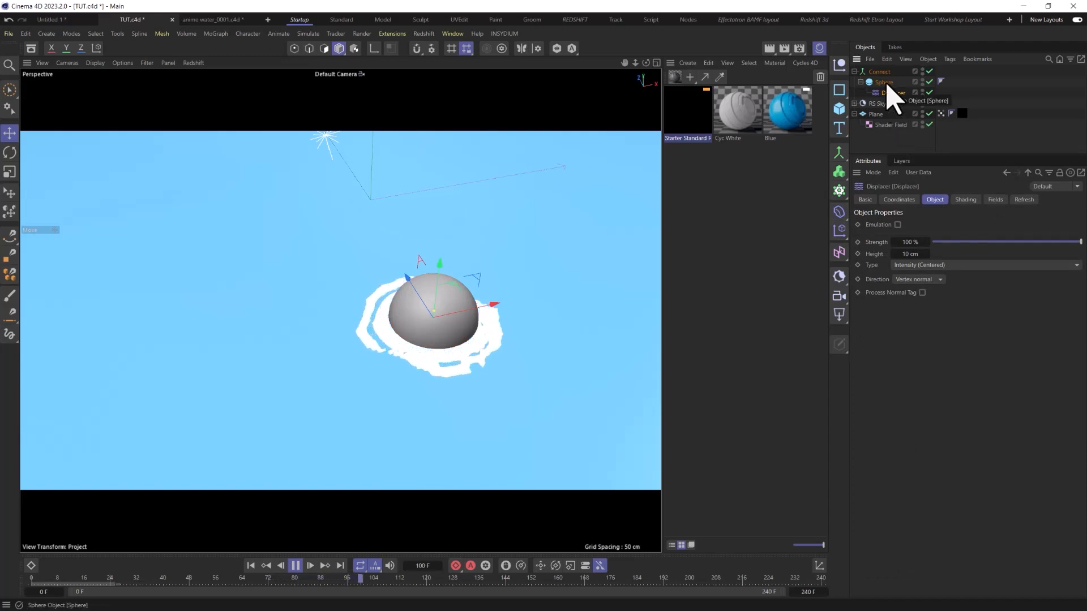
click(965, 200)
click(894, 235)
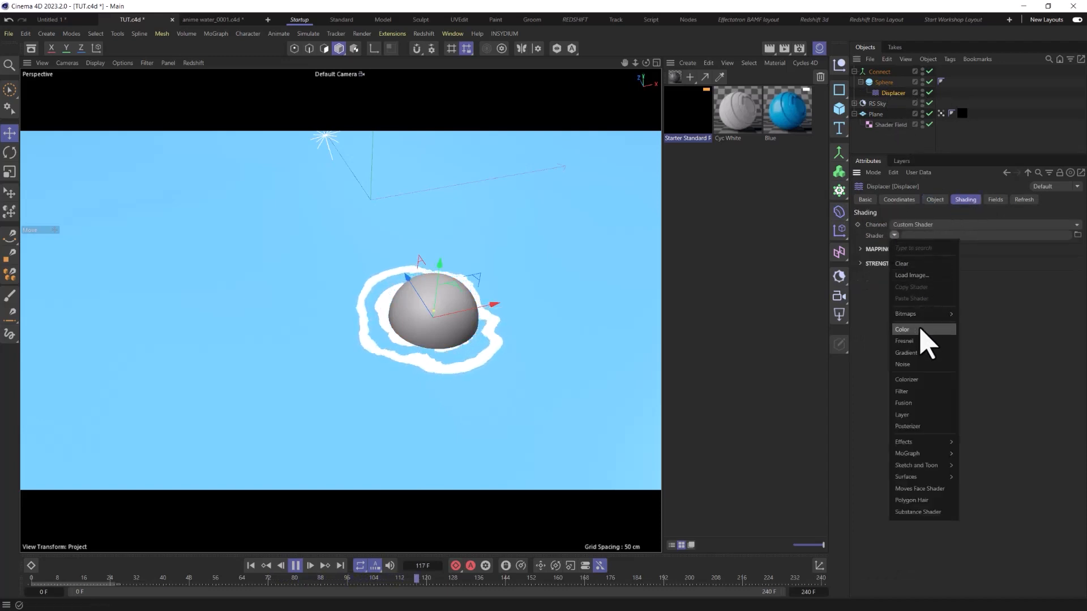
click(904, 365)
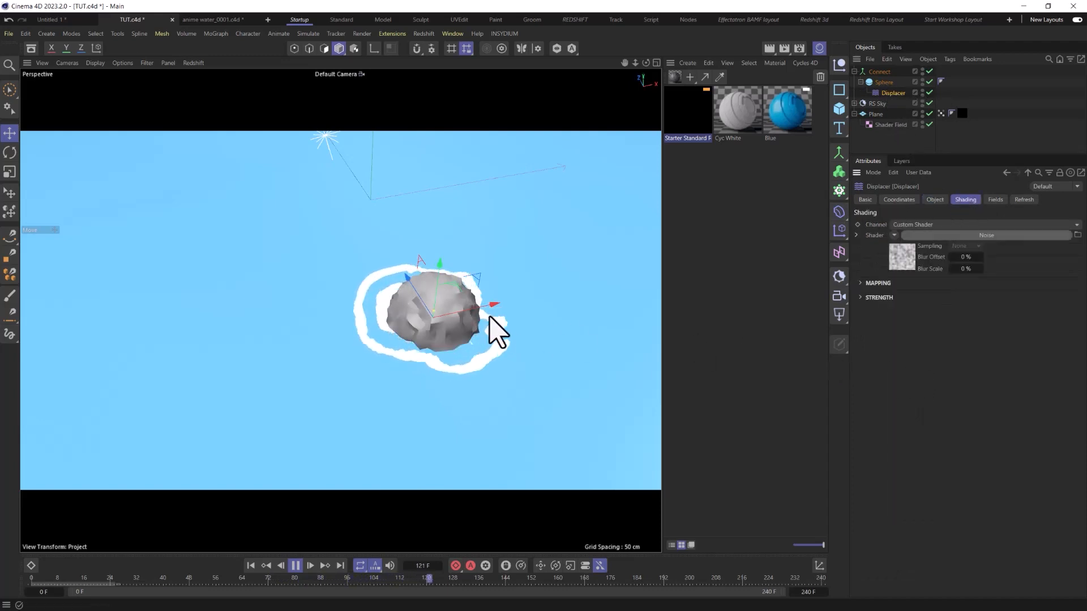
click(962, 237)
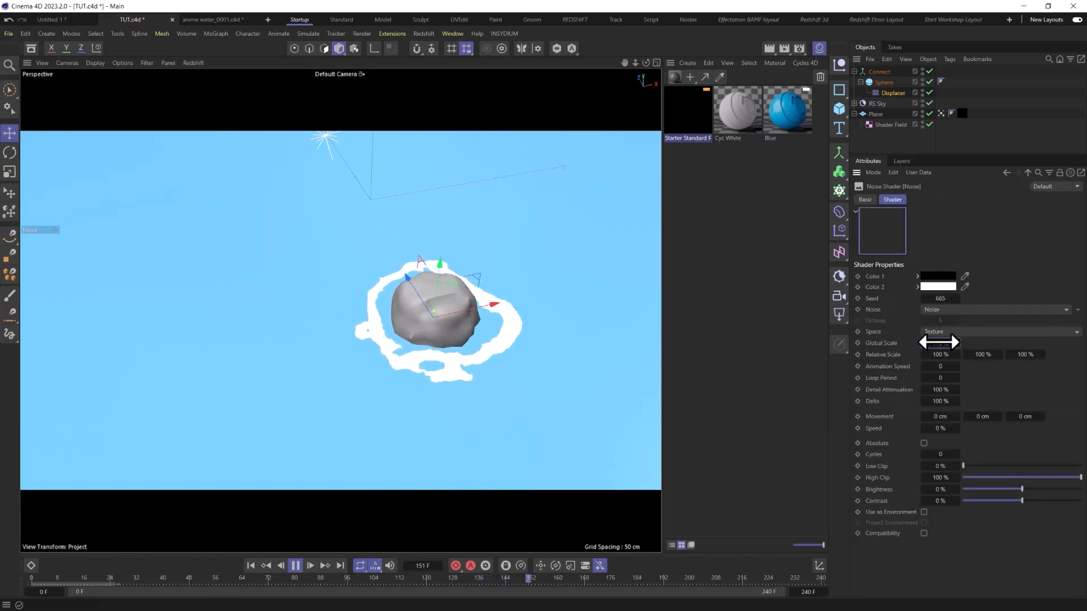
Step: Add a Polygon Reduction generator and make the Connect object with its displaced sphere a child of it
click(884, 82)
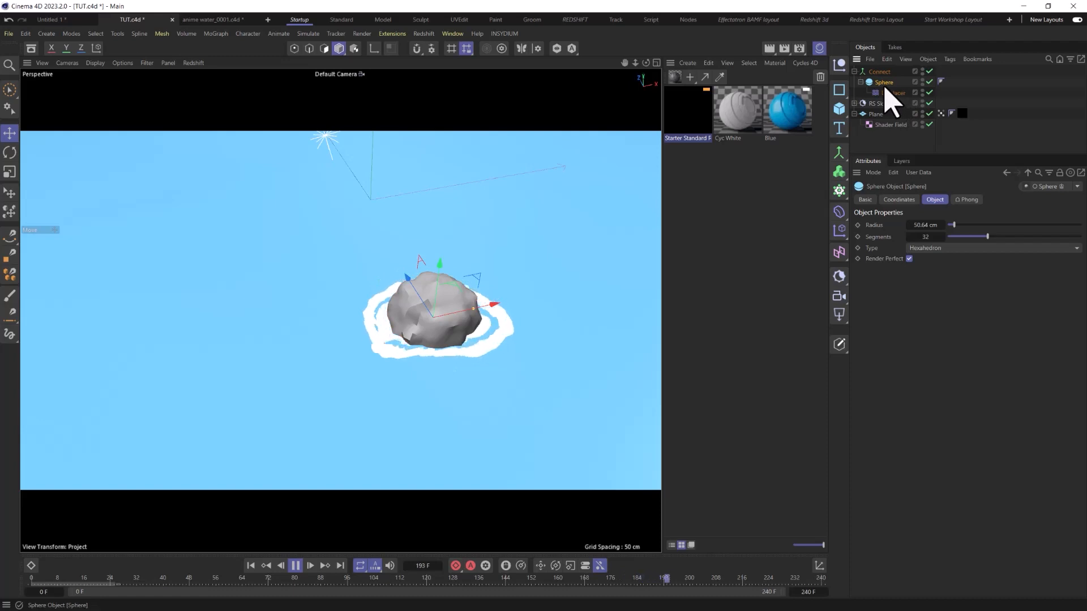
click(839, 153)
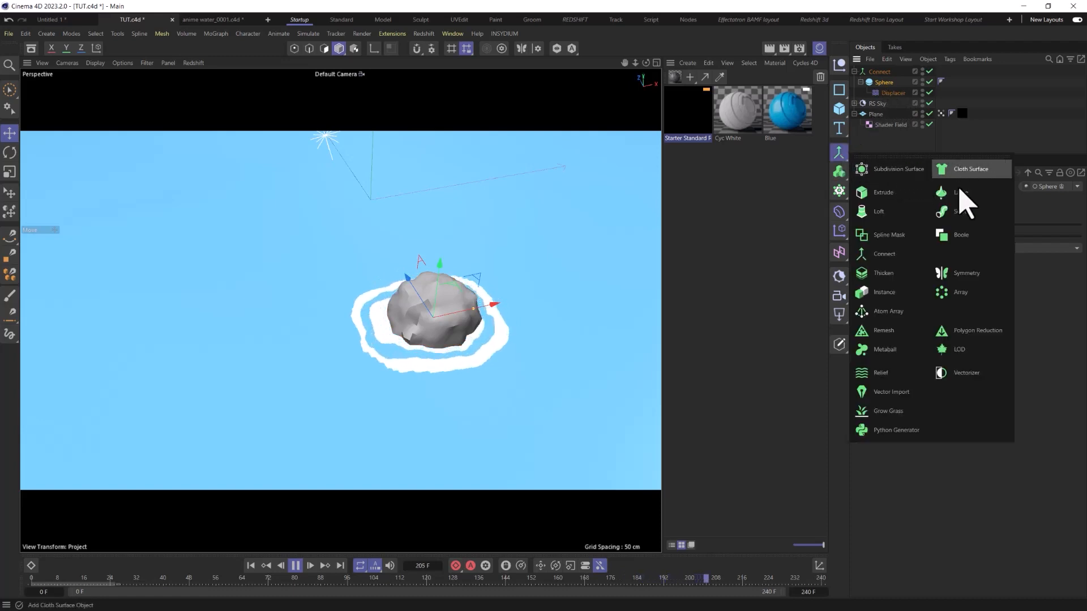
click(942, 332)
drag(888, 72, 902, 80)
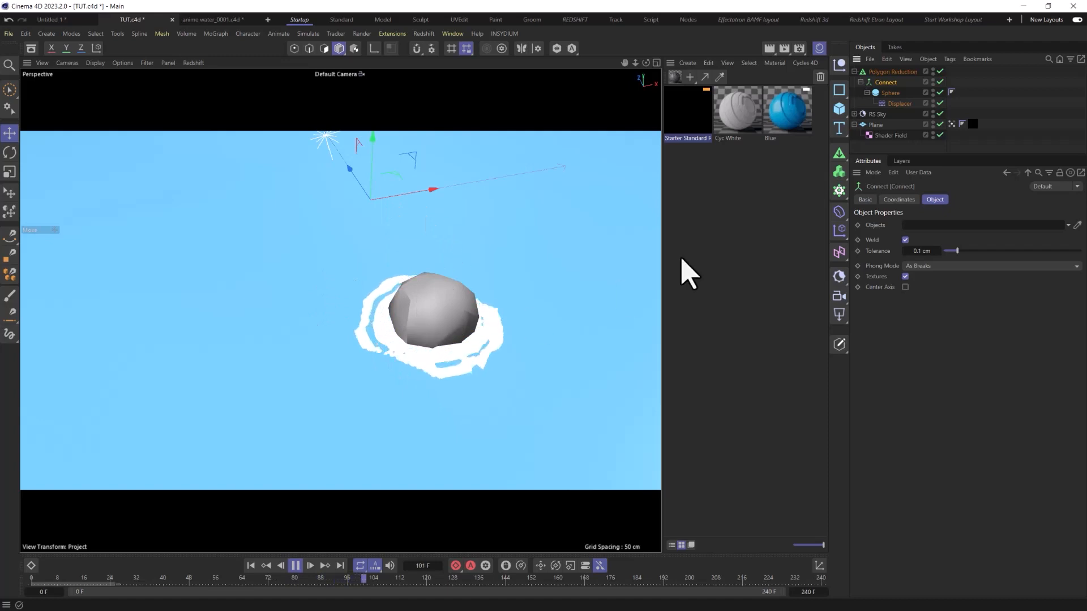
Step: Delete the sphere's Phong tag and set the Connect object's Phong Mode to Manual for faceted shading
click(952, 92)
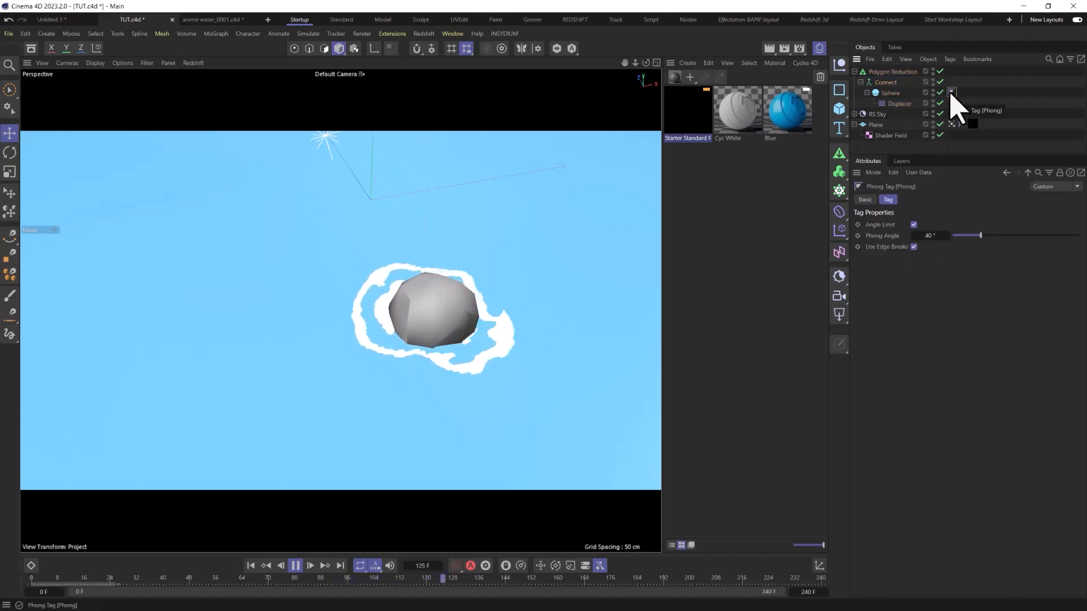
key(Delete)
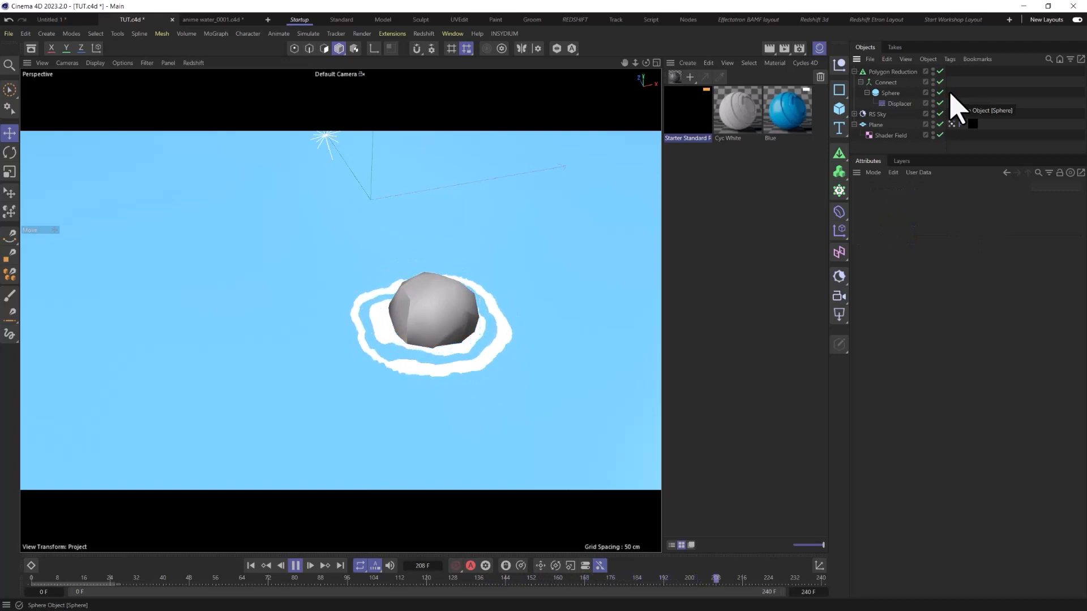
click(884, 83)
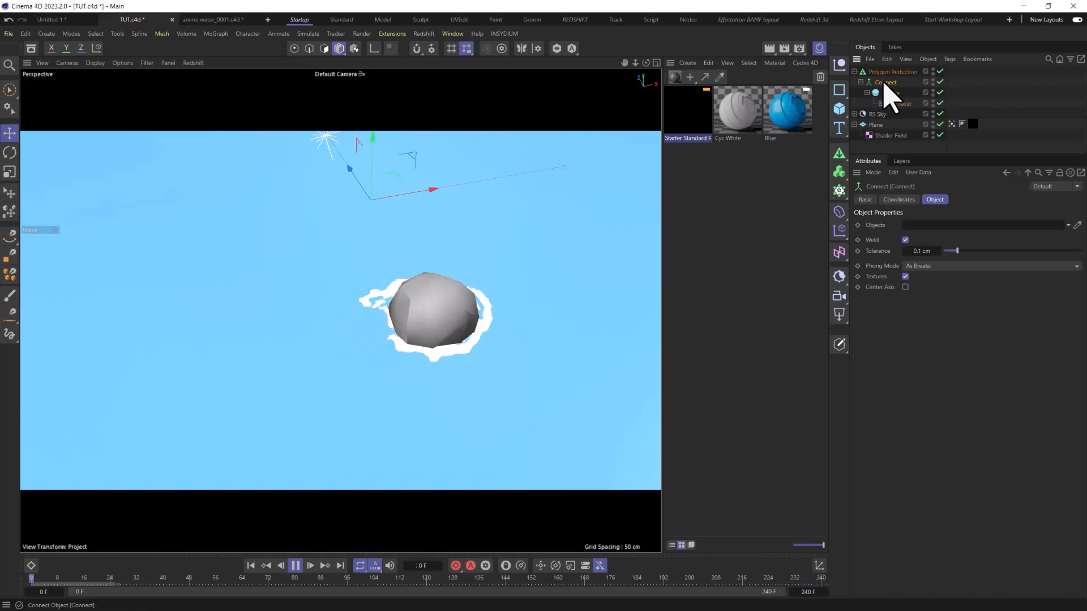
click(923, 267)
click(929, 279)
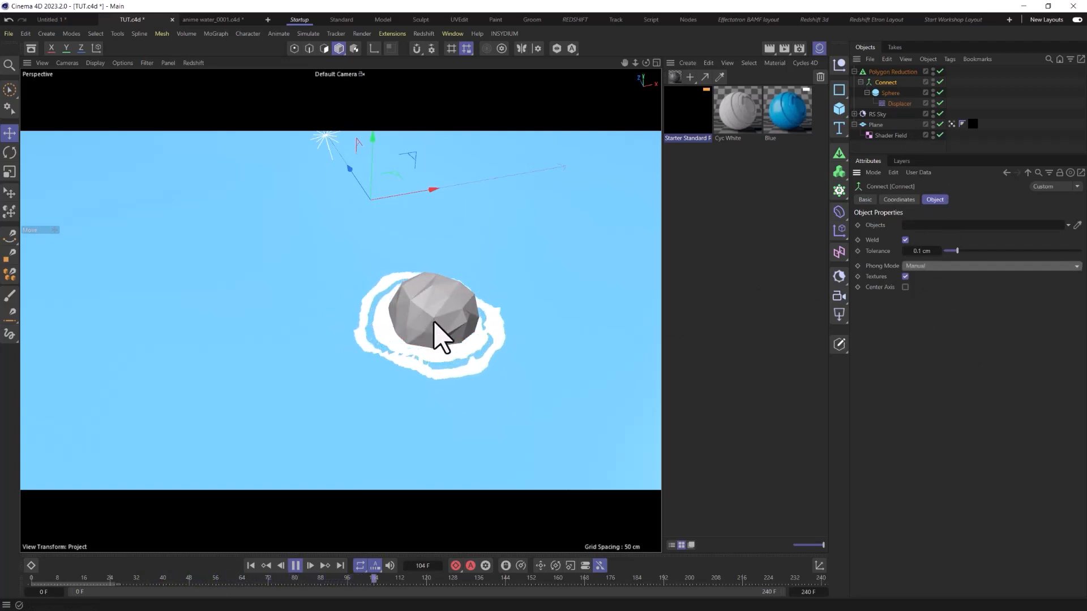
Step: Set the Reduction Strength of the Polygon Reduction generator to 95%
click(892, 71)
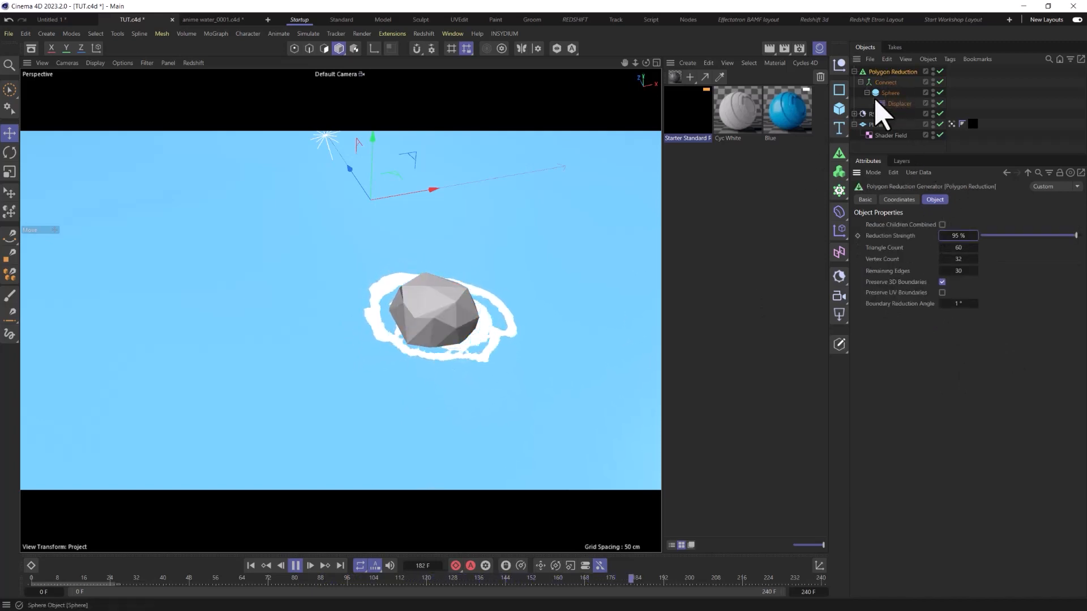
Step: Add a second sphere inside Connect, without a Phong tag, and enlarge its radius to about 66.42 cm
click(840, 109)
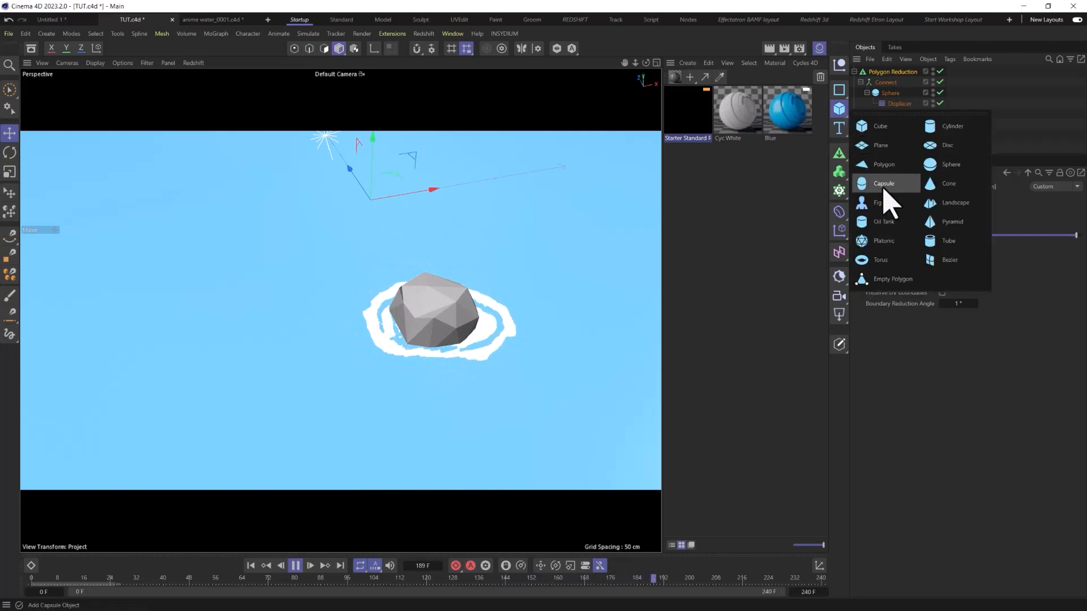
click(943, 165)
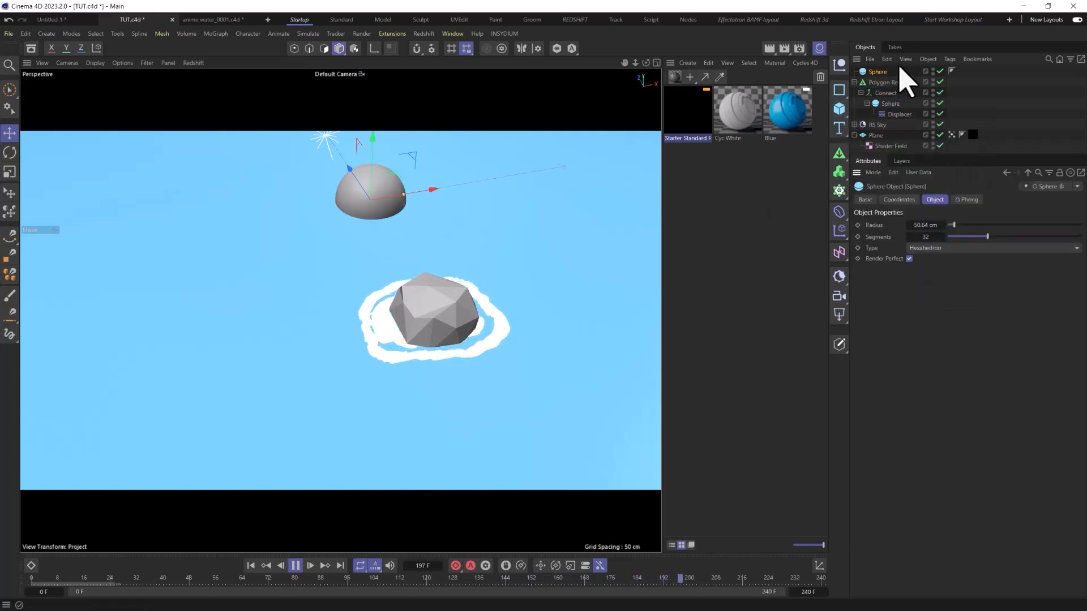
drag(903, 73, 894, 94)
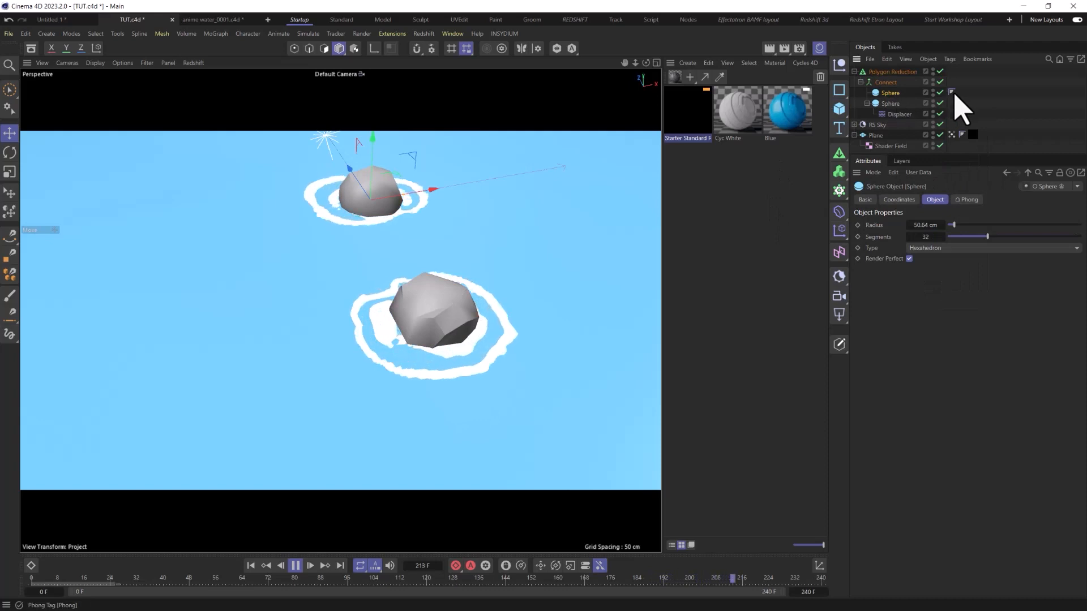
click(894, 93)
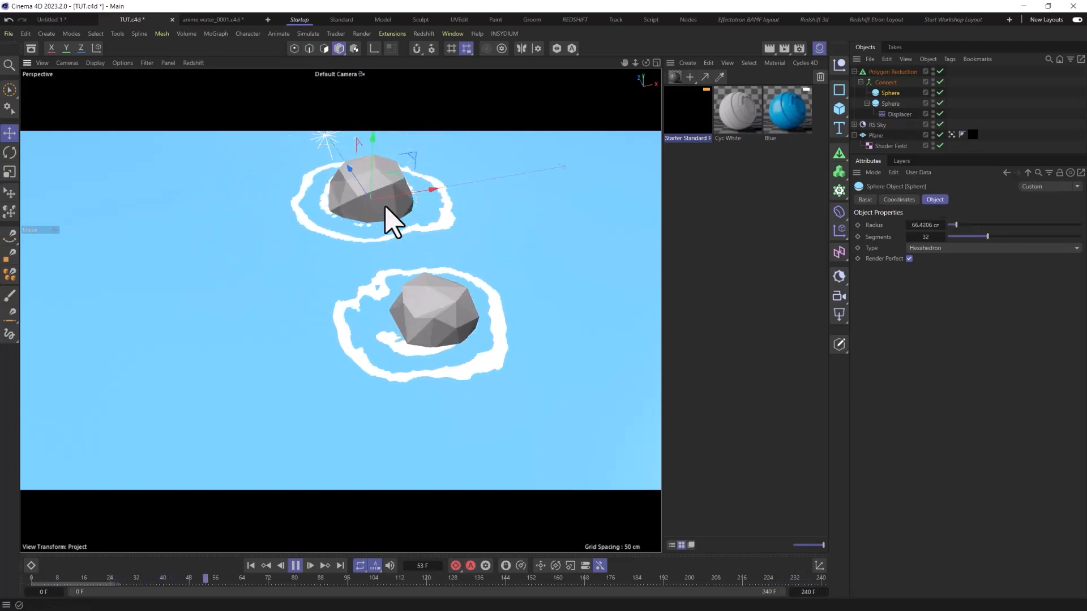
Step: Delete the Polygon Reduction generator together with the Connect object and spheres inside it
click(391, 200)
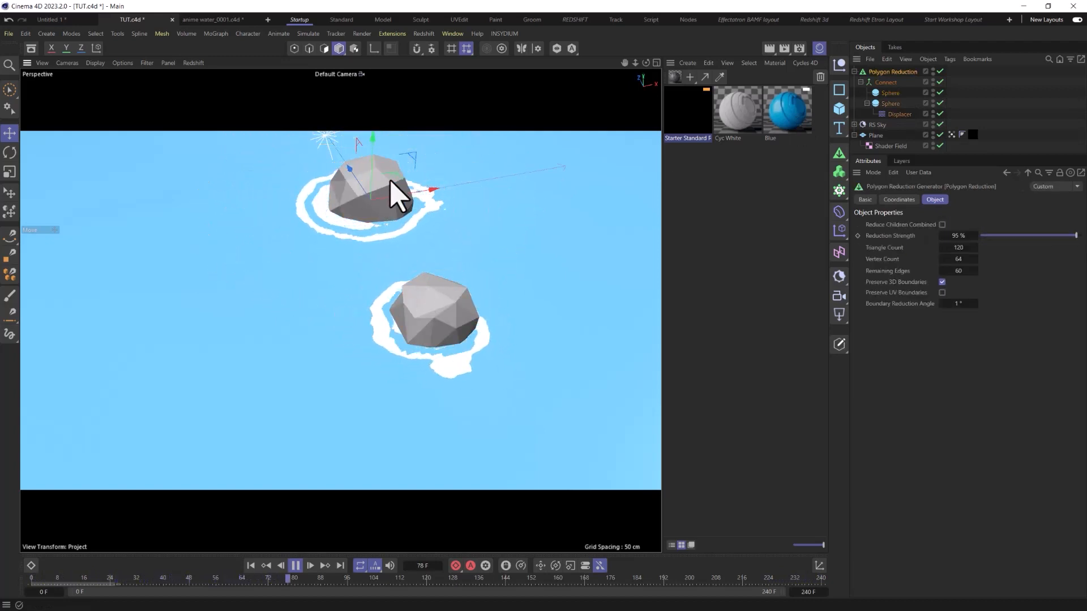
key(Delete)
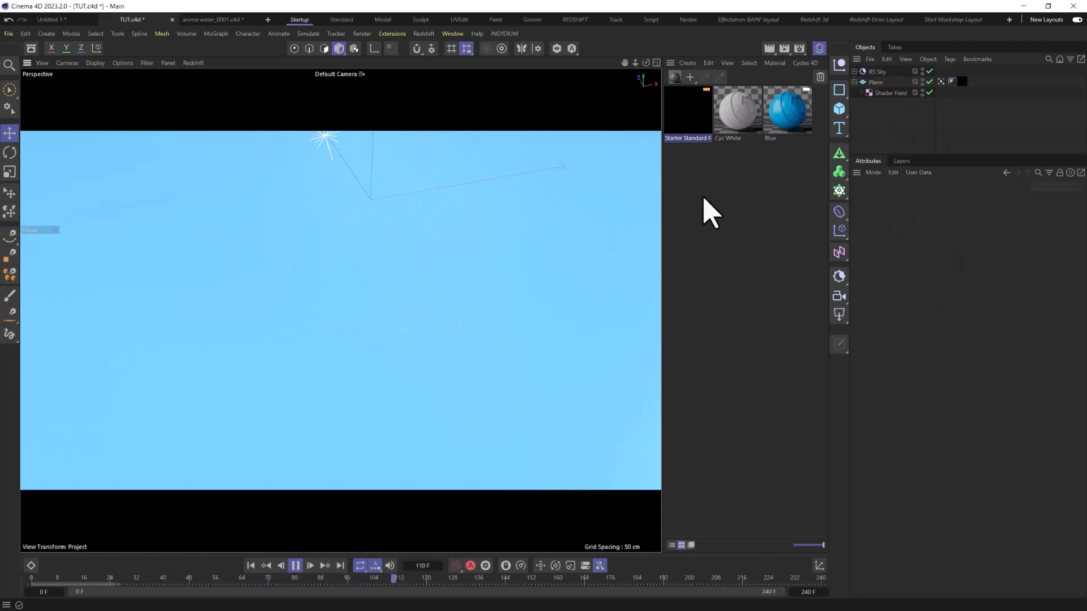
Step: Restore the deleted Polygon Reduction group and add a Vibrate tag to the sphere inside Connect
key(ctrl+z)
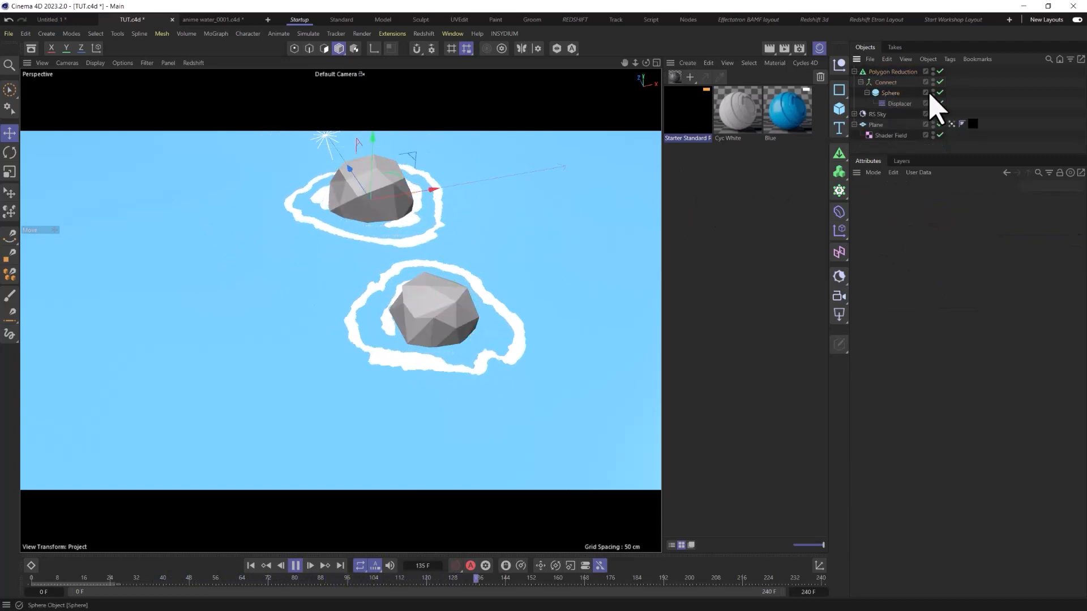
right_click(893, 94)
mouse_move(931, 116)
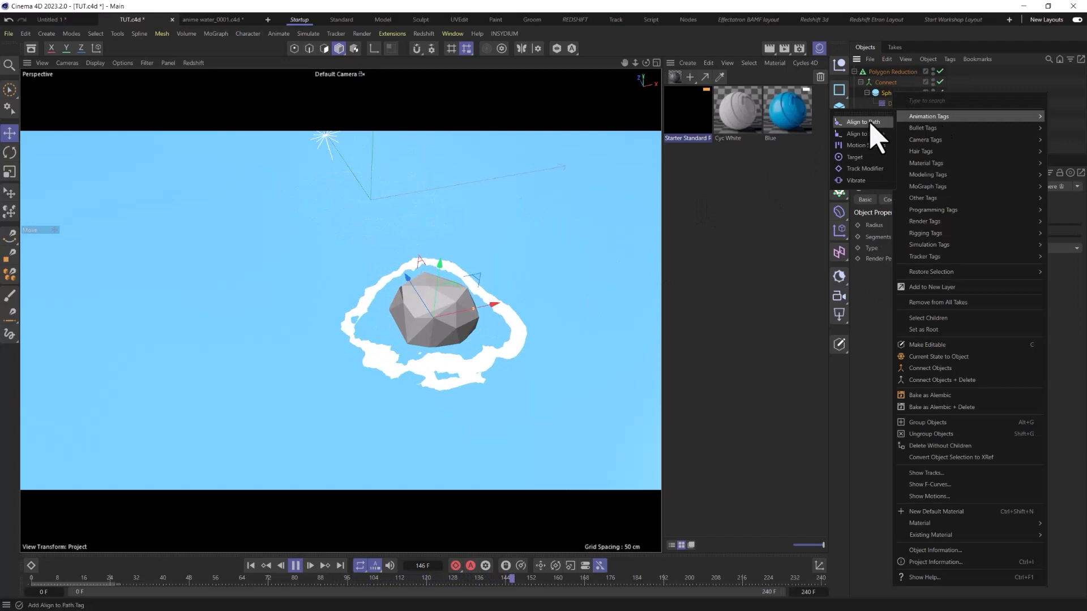
click(855, 180)
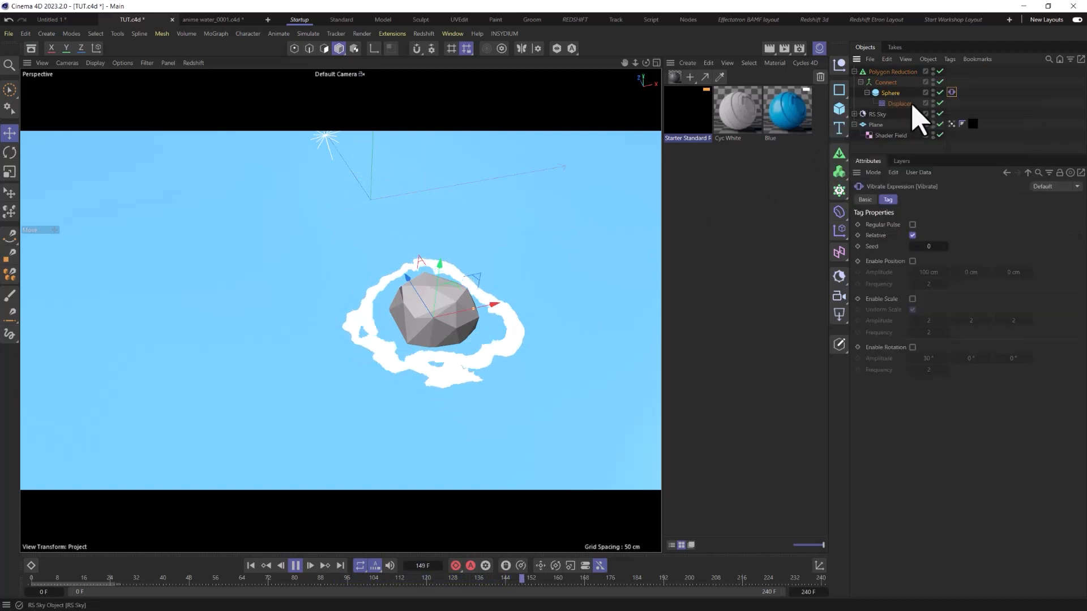
Step: Enable position vibration on the sphere's Vibrate tag with amplitudes of 200, 5 and 200 cm and a frequency of 1
click(913, 261)
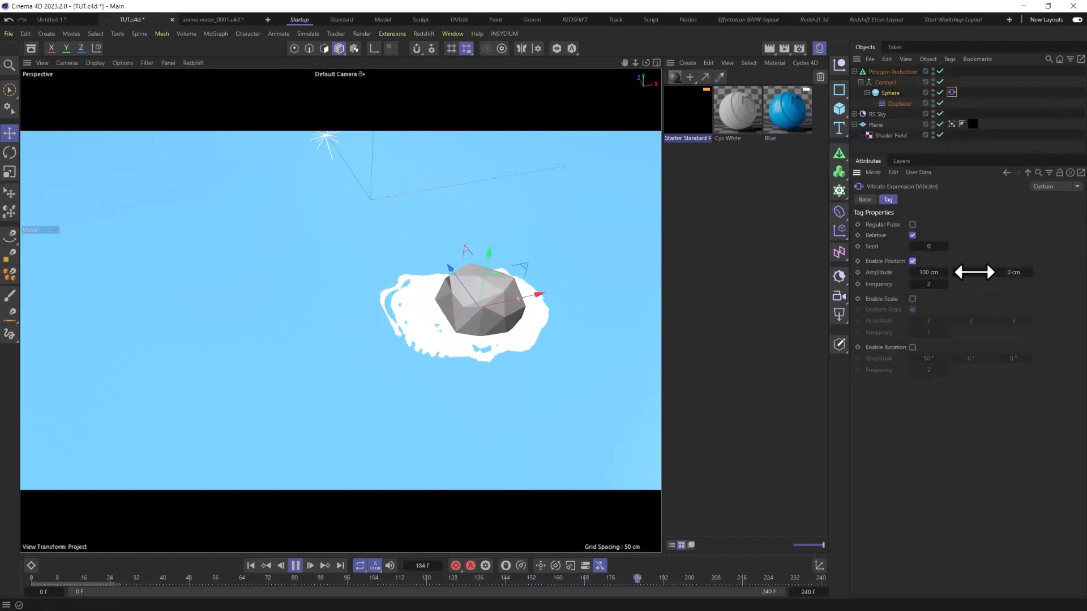
drag(975, 273, 1000, 274)
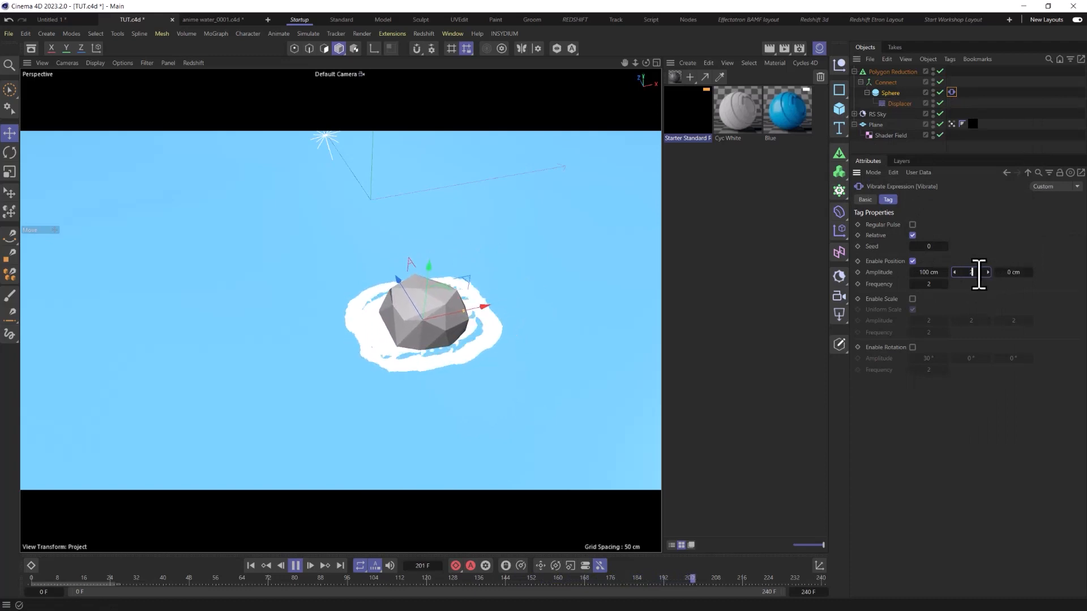
text(5)
click(1014, 272)
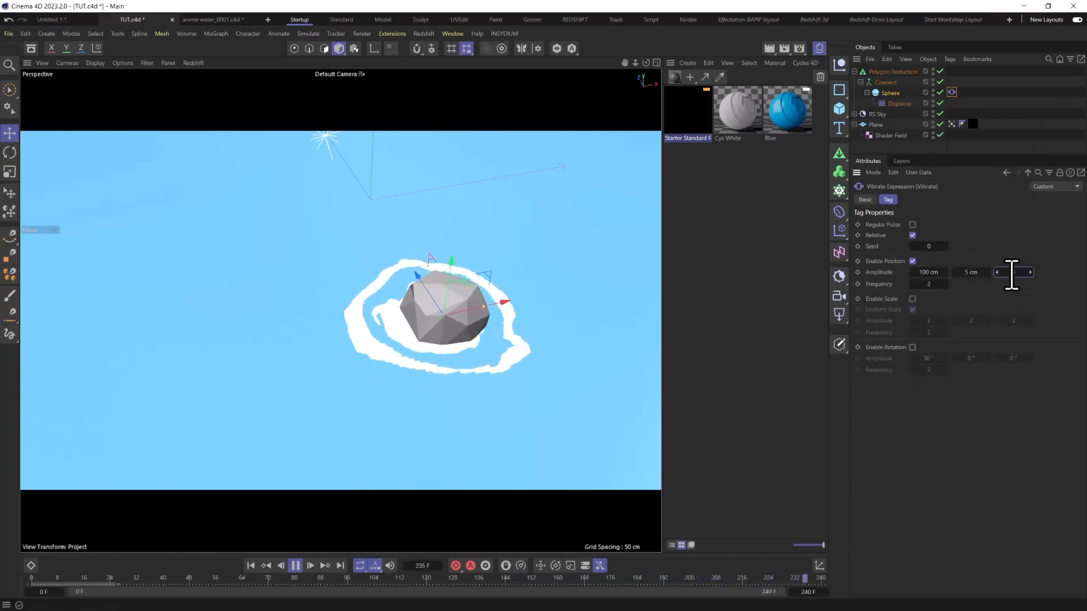
text(200)
click(928, 272)
text(200)
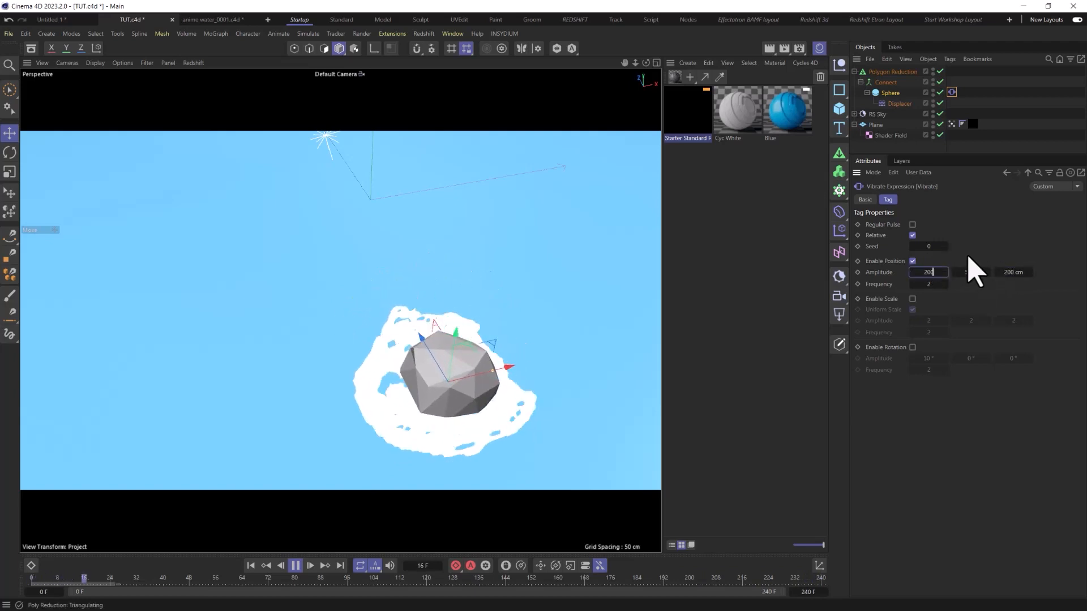
click(929, 284)
text(1)
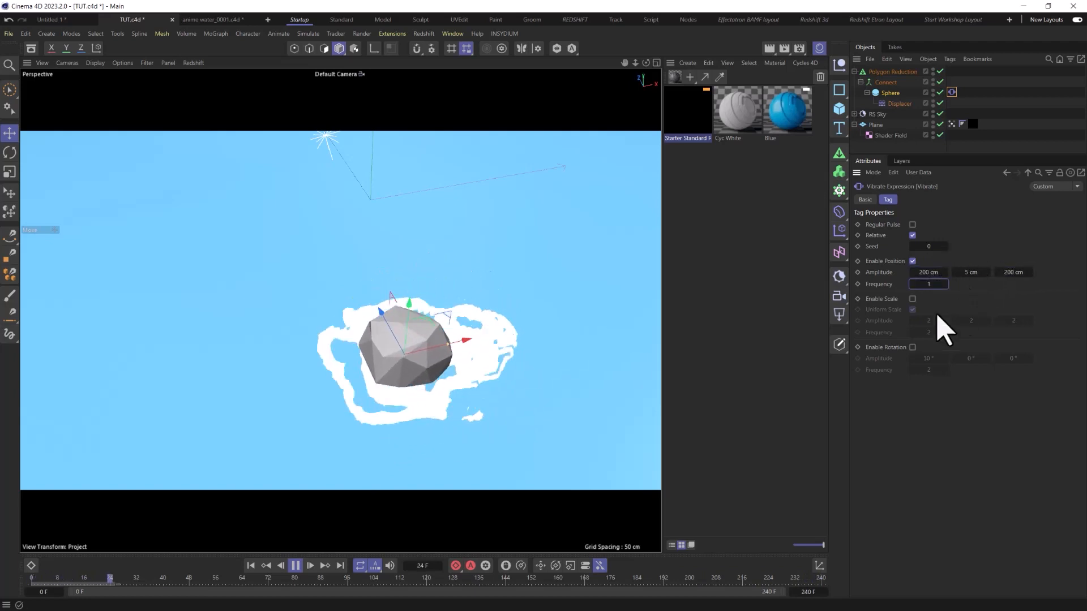
Step: Enable rotation vibration at 152°, 41° and 22° with frequency 1, and raise the X and Z position amplitudes to 422 and 495 cm
click(913, 347)
drag(925, 360, 882, 351)
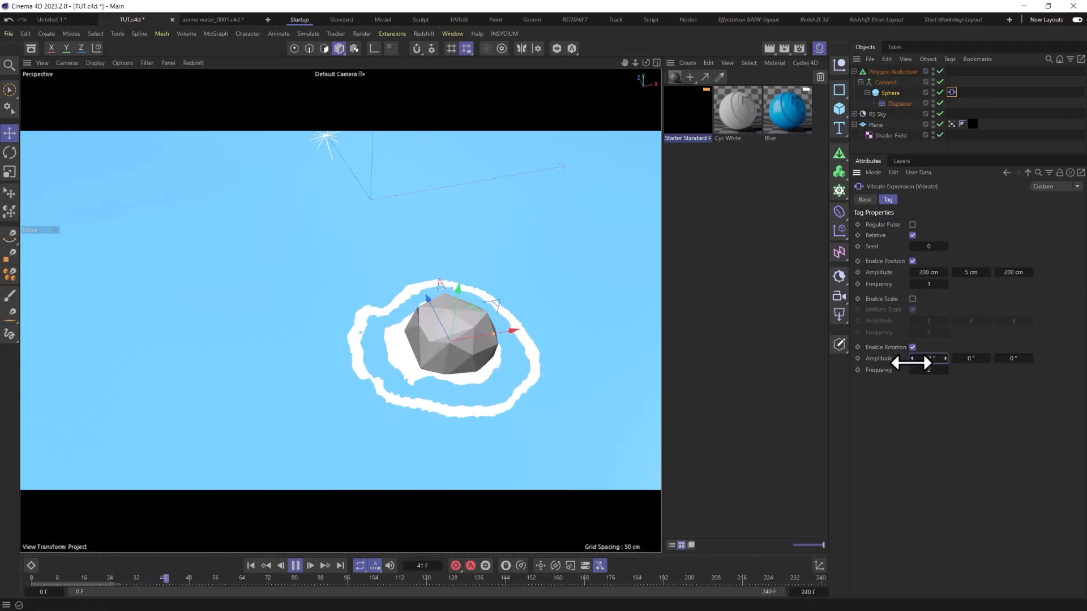
drag(910, 359, 1057, 358)
click(929, 370)
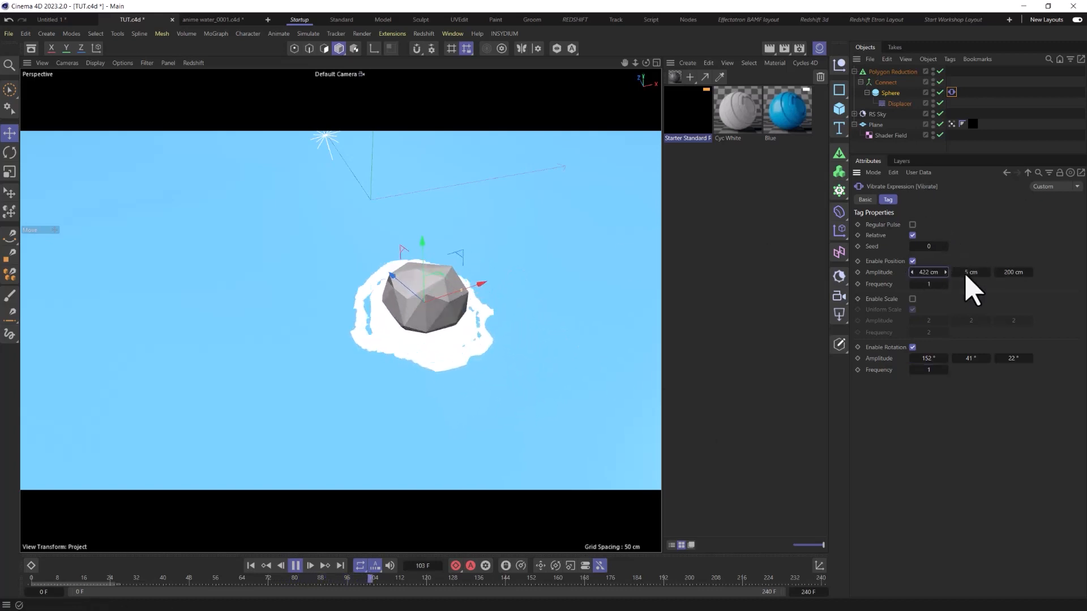
drag(1067, 265, 1060, 286)
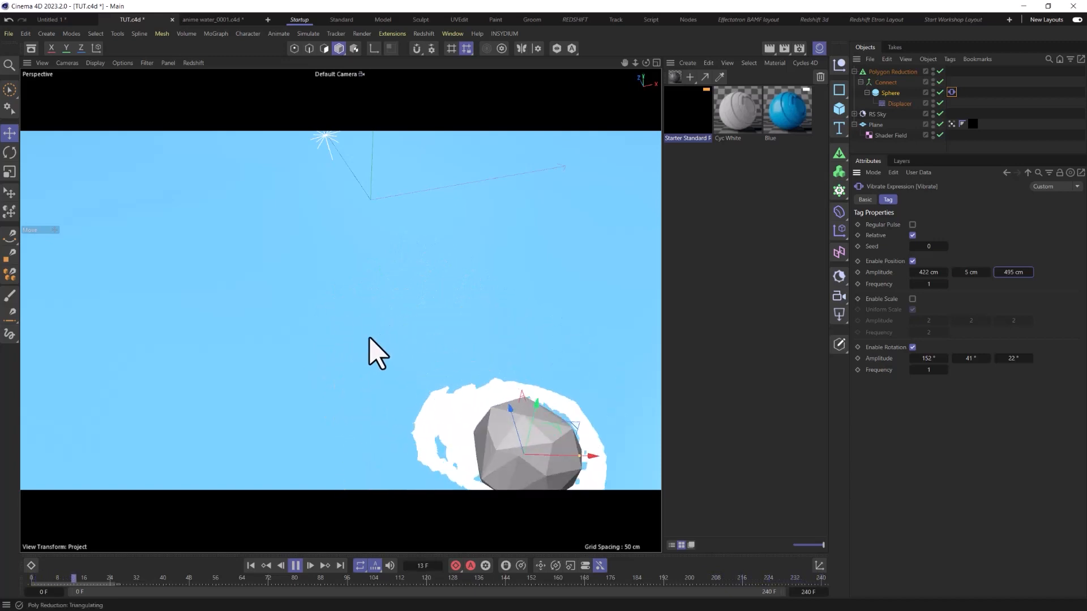
click(295, 566)
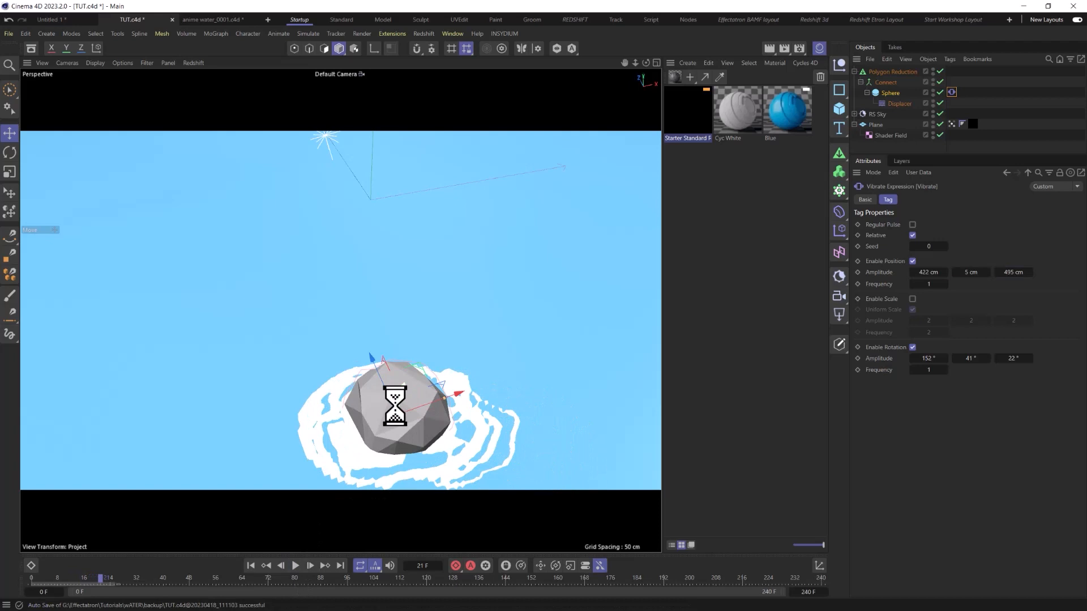
Step: Add a Delay modifier above Decay in the Plane's vertex map and replay the animation from the start
drag(395, 405, 352, 358)
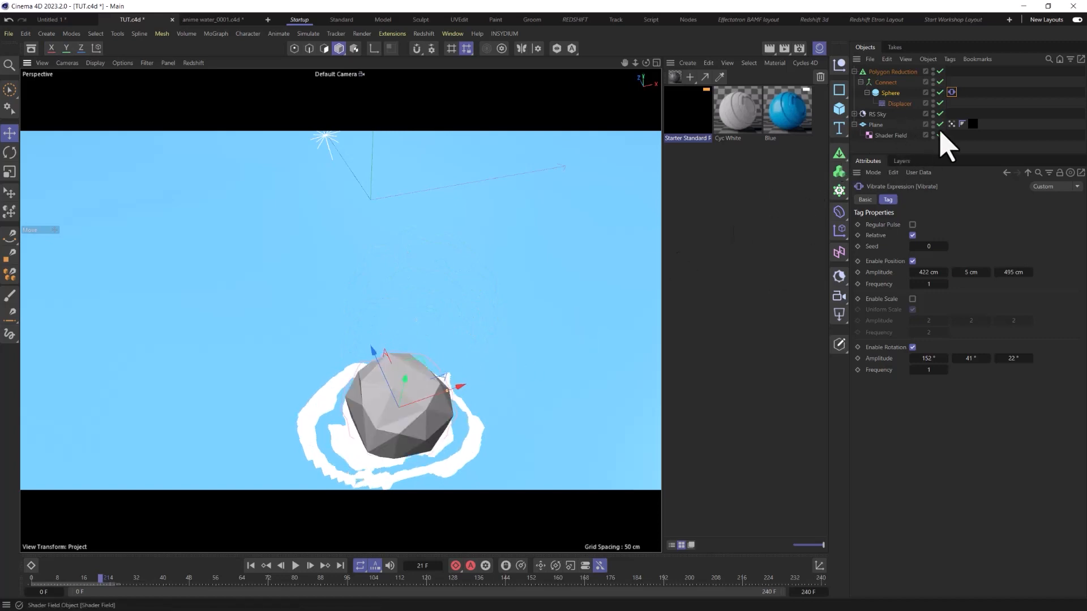
click(952, 124)
click(950, 315)
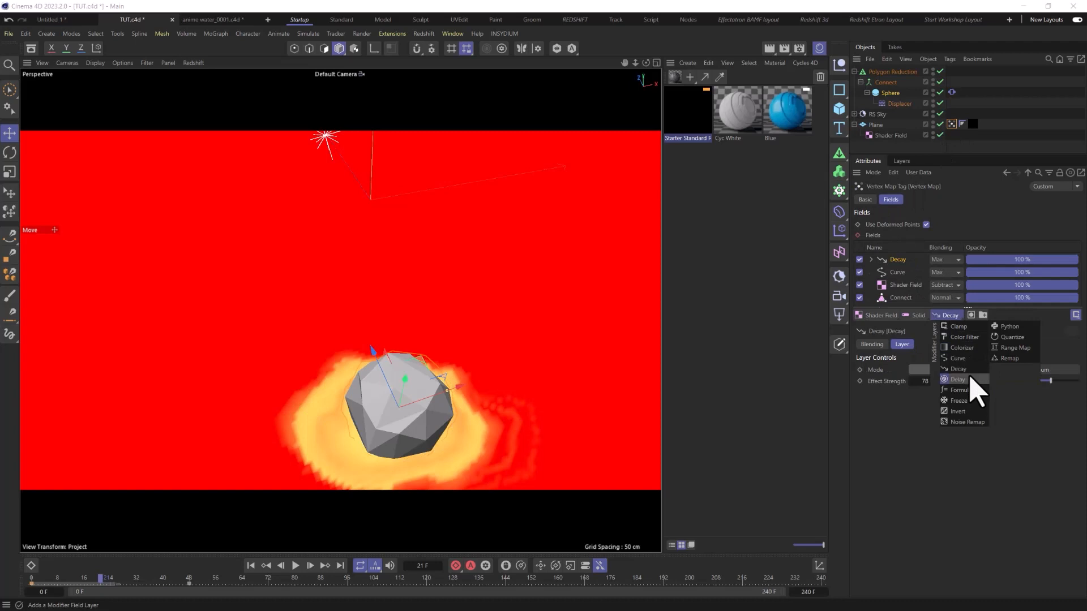
click(963, 379)
click(250, 566)
click(295, 565)
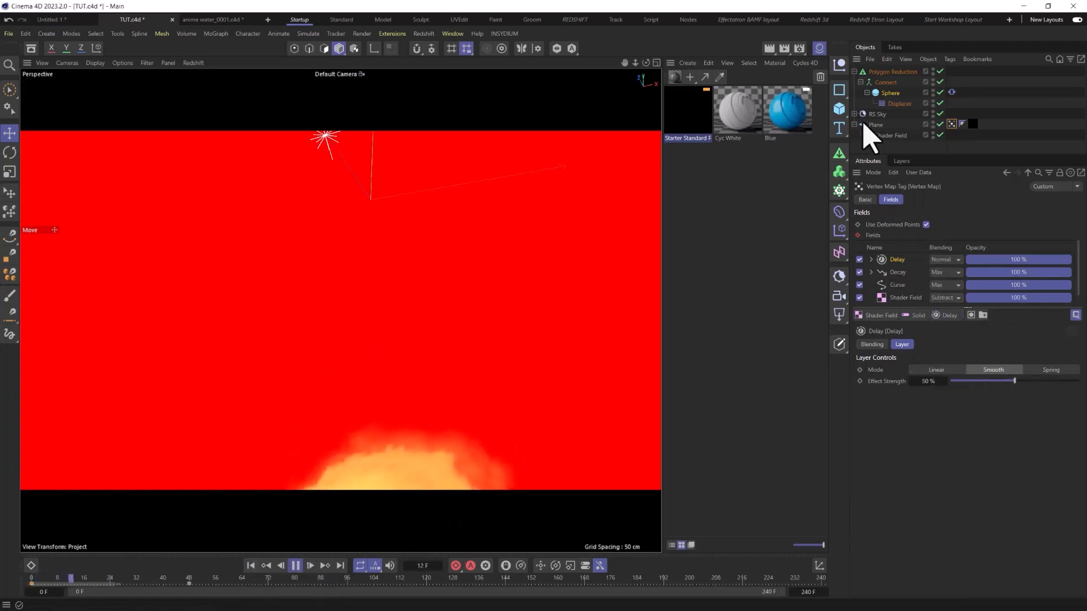
click(369, 416)
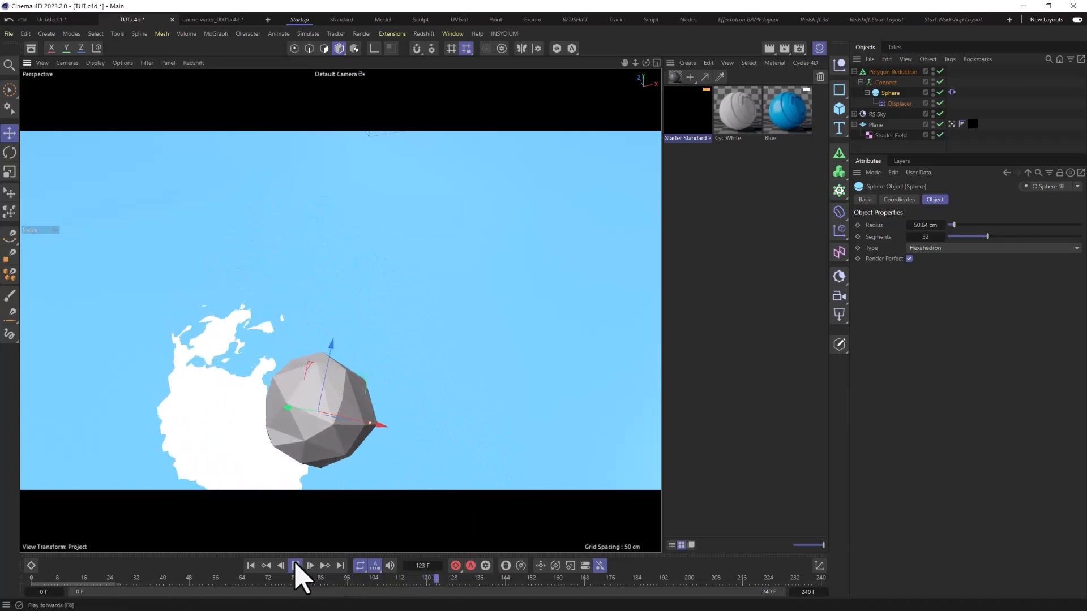
Step: Stop playback, delete the sphere's Vibrate tag, and move the rock by hand across the water using world axes
click(296, 566)
click(952, 92)
key(Delete)
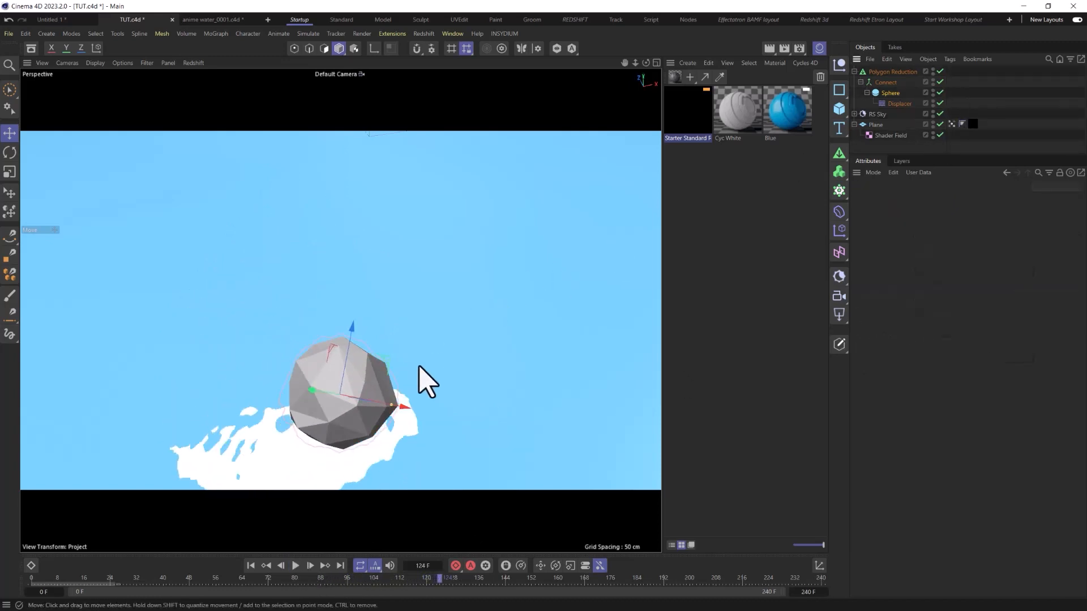
key(w)
drag(351, 399, 450, 433)
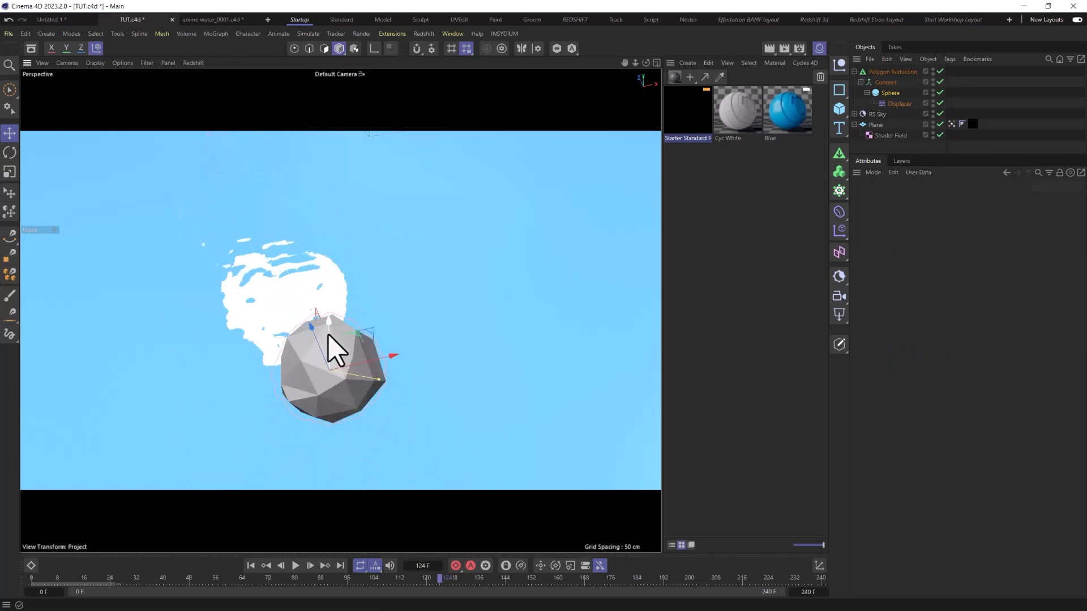
drag(322, 346, 346, 388)
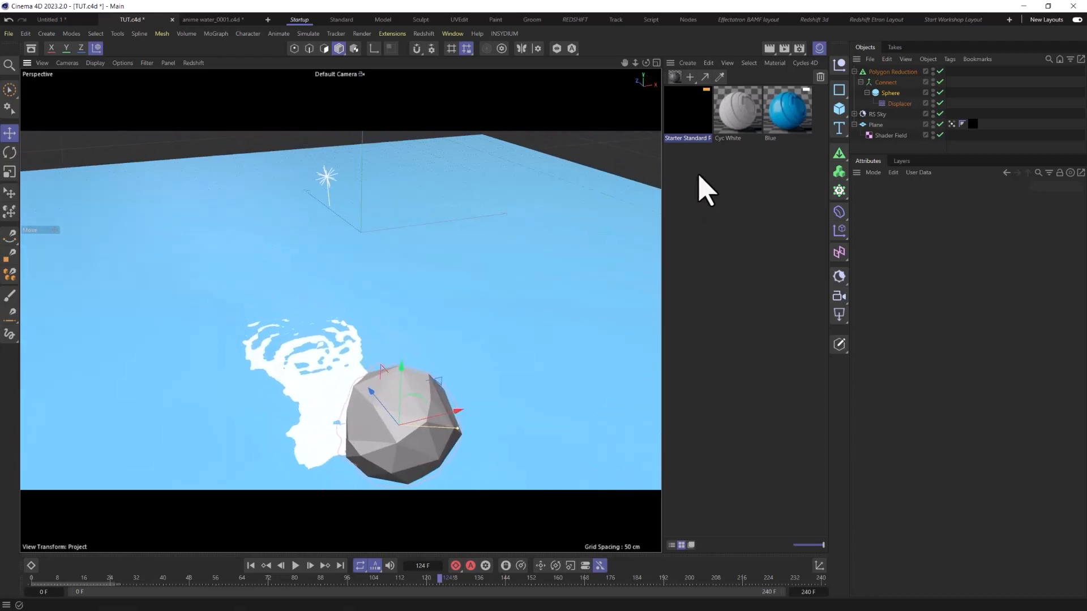
Step: In the Starter Standard RS material, connect the Ramp's Out Color to the Displacement node's TexMap input
double_click(696, 124)
drag(682, 235, 686, 230)
mouse_move(639, 300)
mouse_down()
mouse_move(635, 287)
mouse_move(637, 297)
mouse_up()
drag(739, 385, 808, 382)
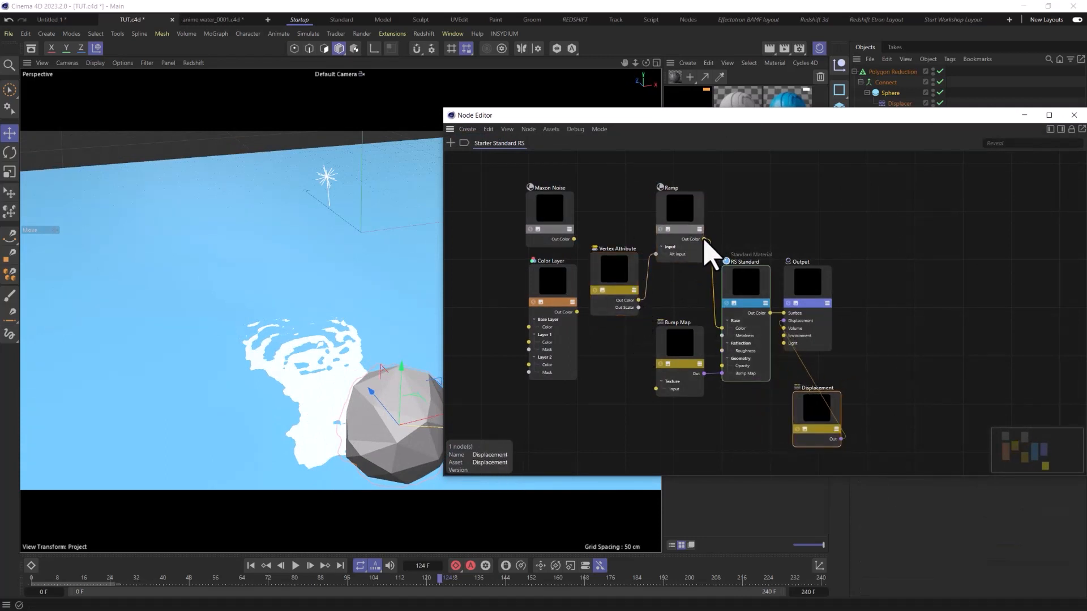
drag(803, 416, 804, 417)
mouse_move(849, 437)
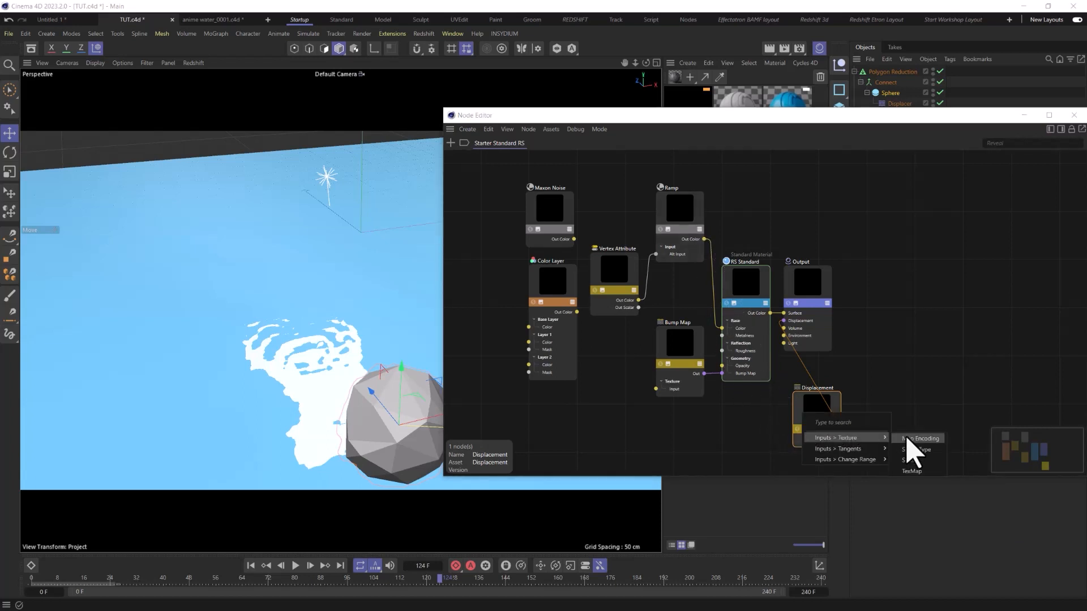
click(915, 471)
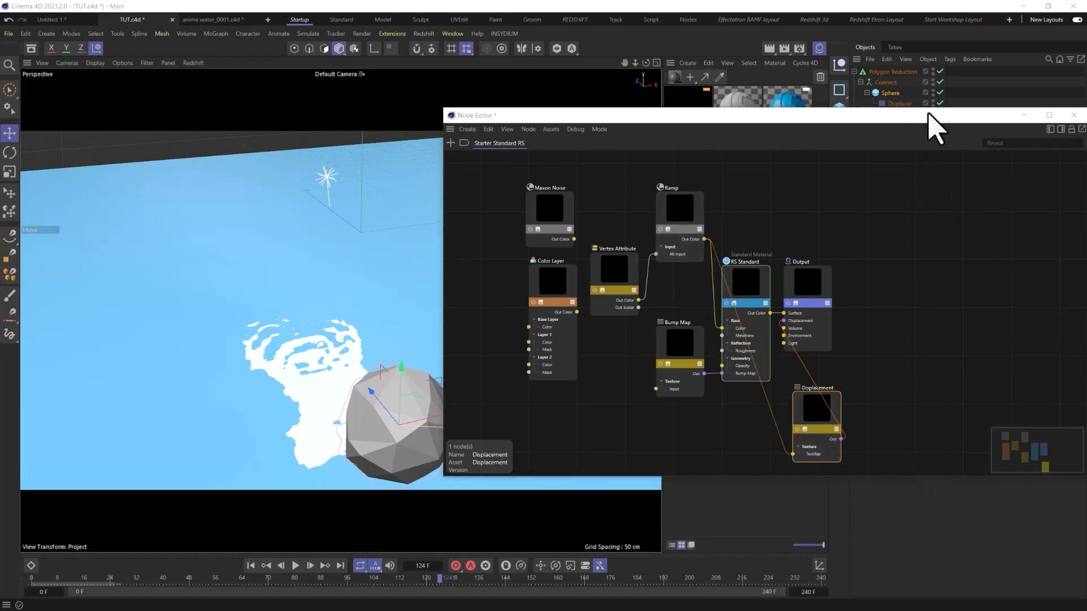
click(1075, 116)
Step: Add an RS Object tag to the Plane and override its geometry with tessellation and displacement enabled
right_click(876, 124)
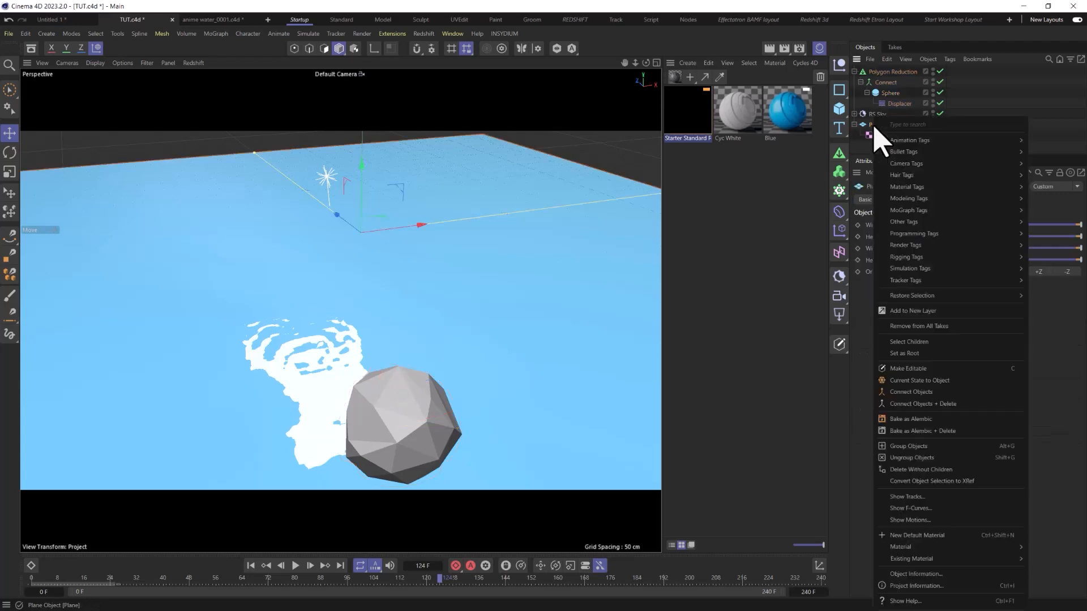
mouse_move(917, 249)
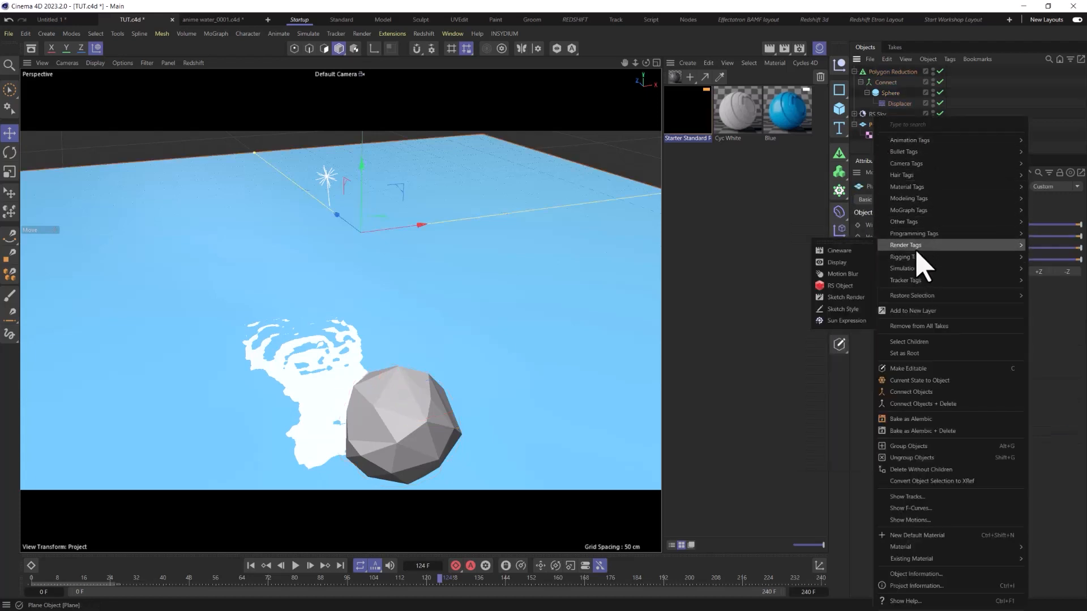
click(852, 286)
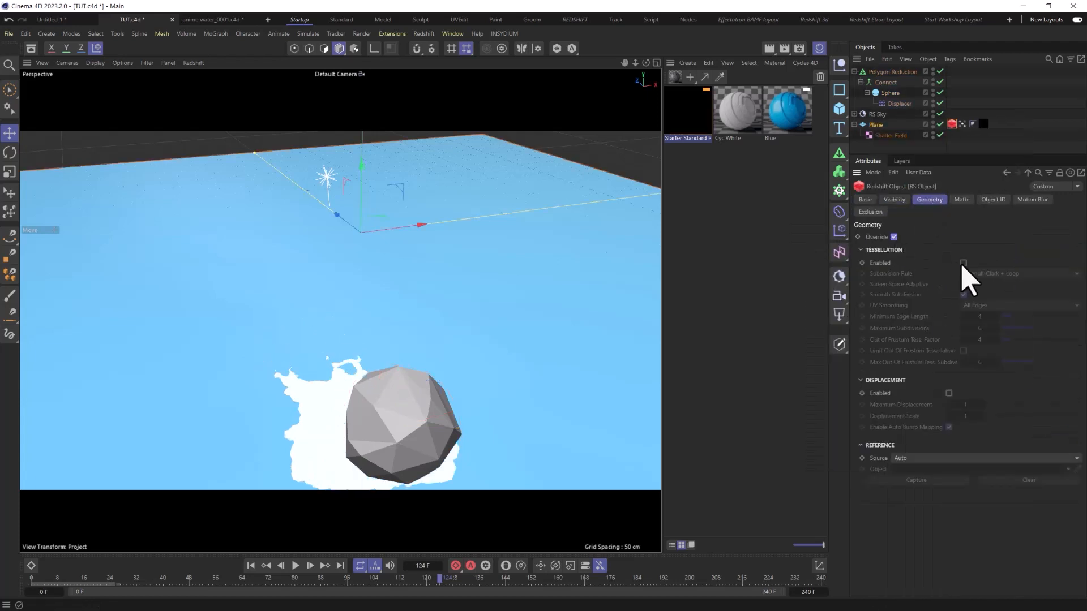
click(963, 263)
click(949, 392)
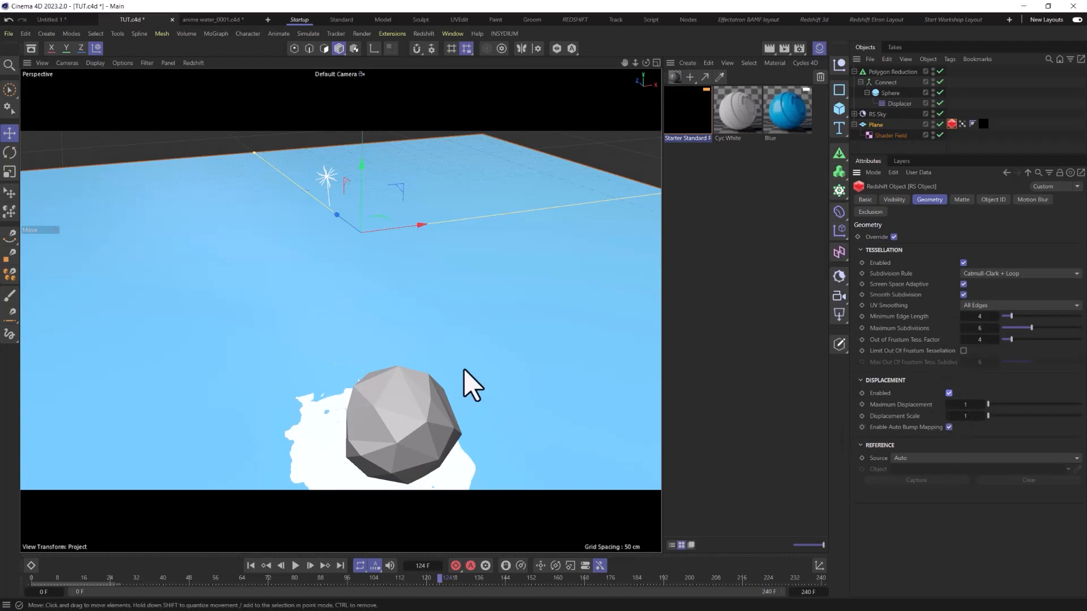
Step: Start an interactive Redshift RenderView render showing a close, low view of the rock and its foam
alt+middle_drag(403, 423, 410, 352)
alt+drag(410, 352, 473, 336)
click(428, 35)
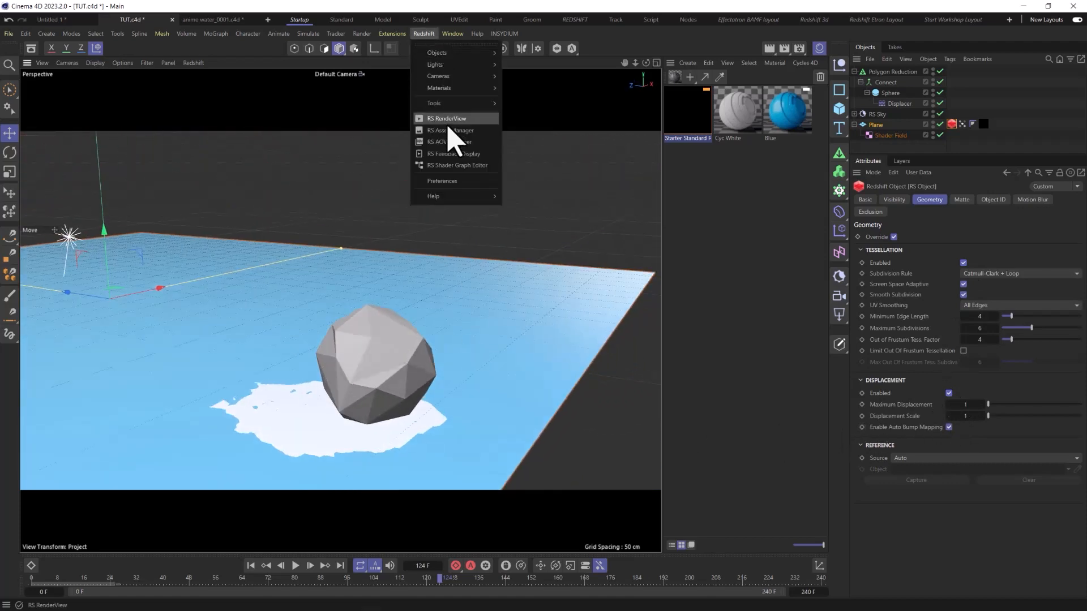
click(446, 120)
scroll(385, 402, up, 3)
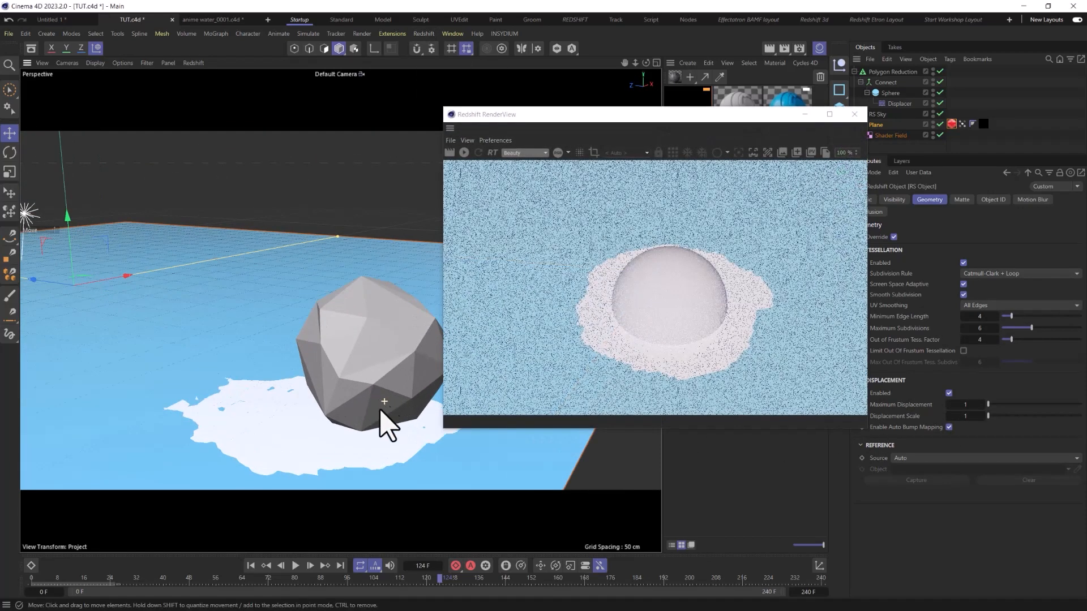
click(461, 154)
alt+middle_drag(364, 348, 415, 327)
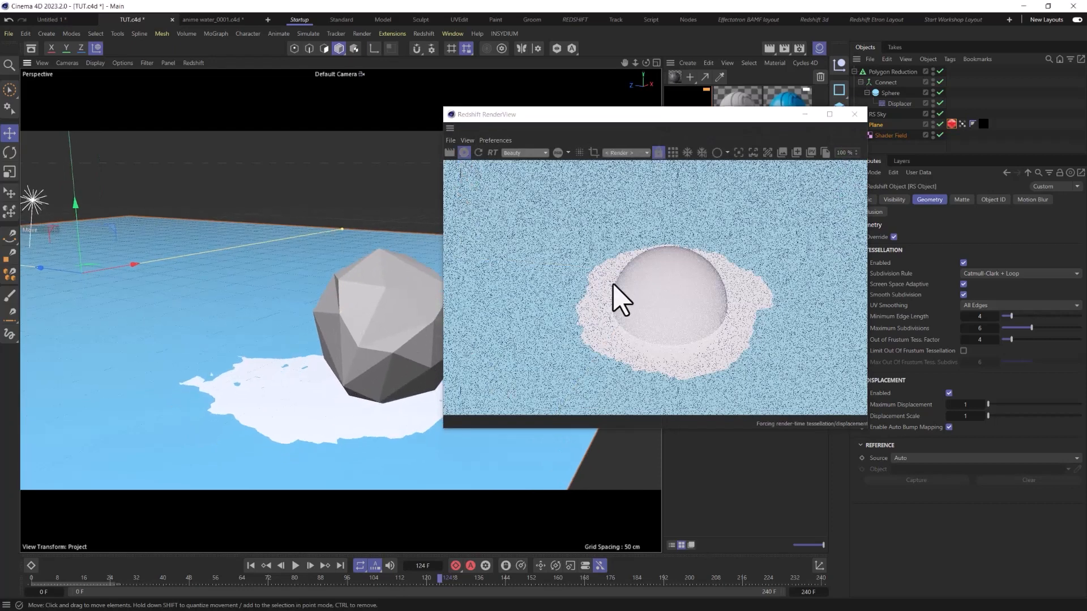
Step: Move the whole Polygon Reduction rock across the water plane to leave a foam trail, and close the RenderView
drag(762, 140, 550, 136)
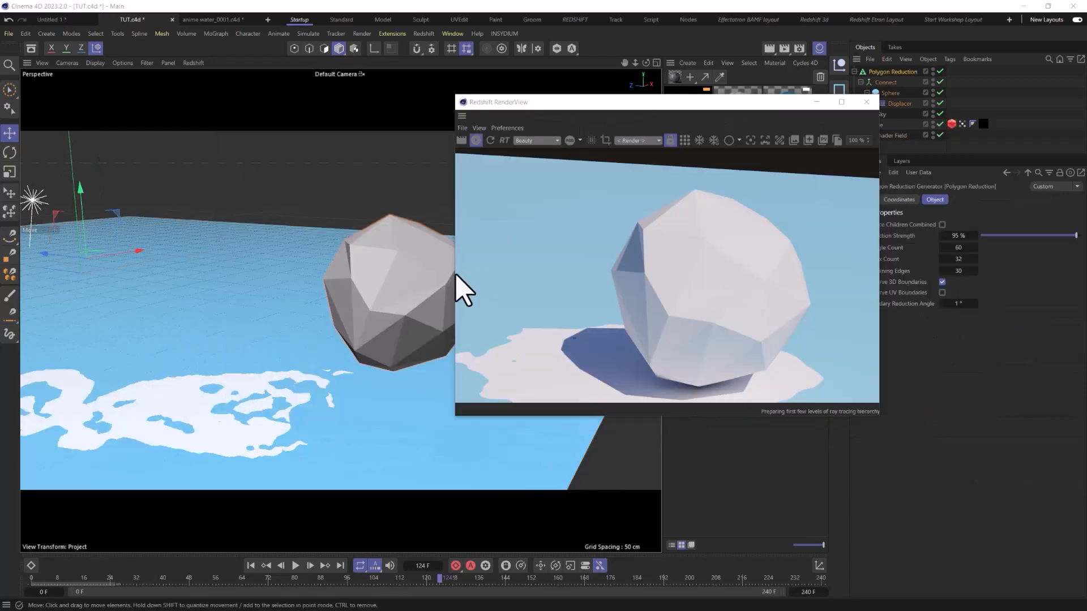
mouse_move(414, 302)
mouse_down()
mouse_move(257, 272)
mouse_move(266, 303)
mouse_move(438, 313)
mouse_move(253, 299)
mouse_move(407, 322)
mouse_up()
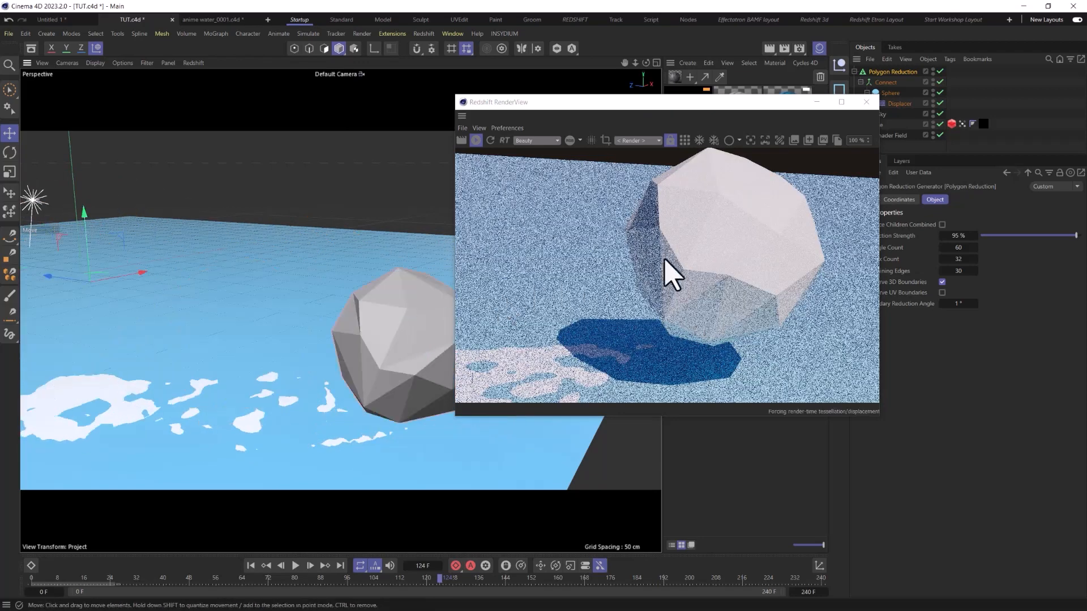
click(870, 104)
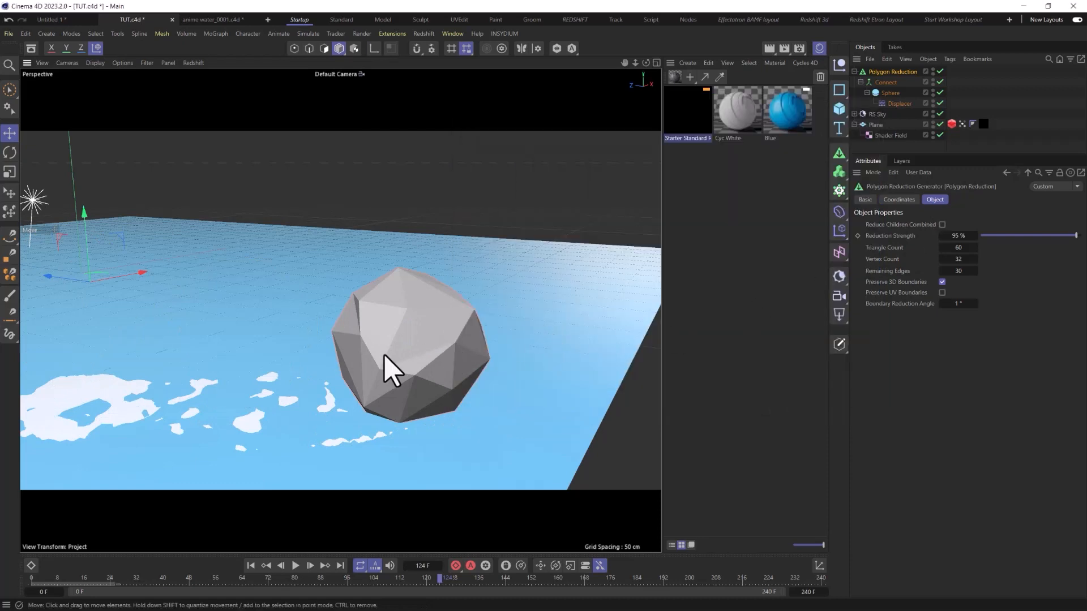
drag(396, 346, 302, 357)
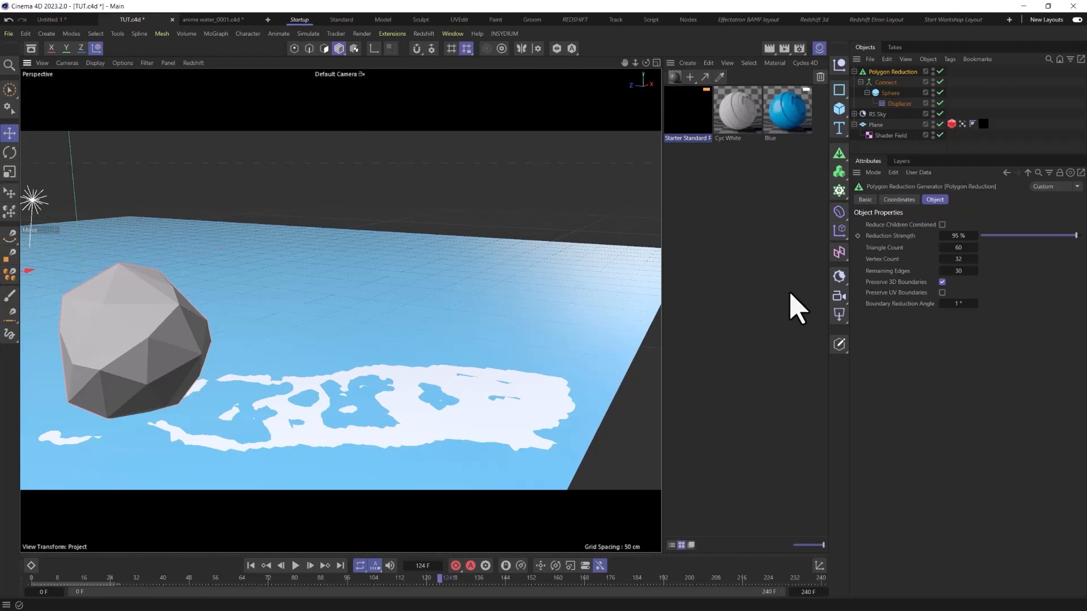
click(914, 145)
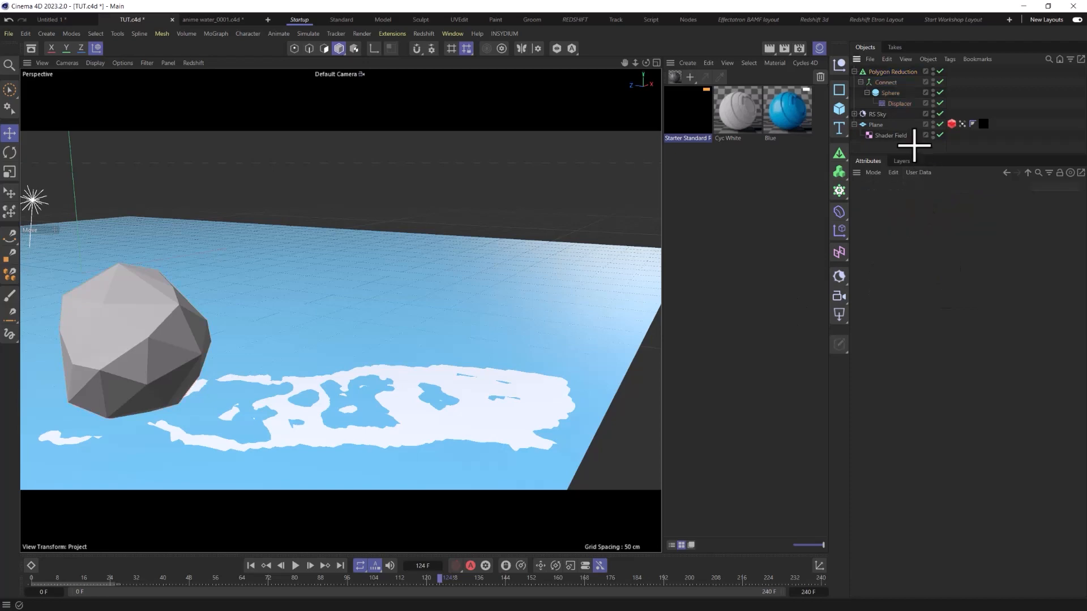